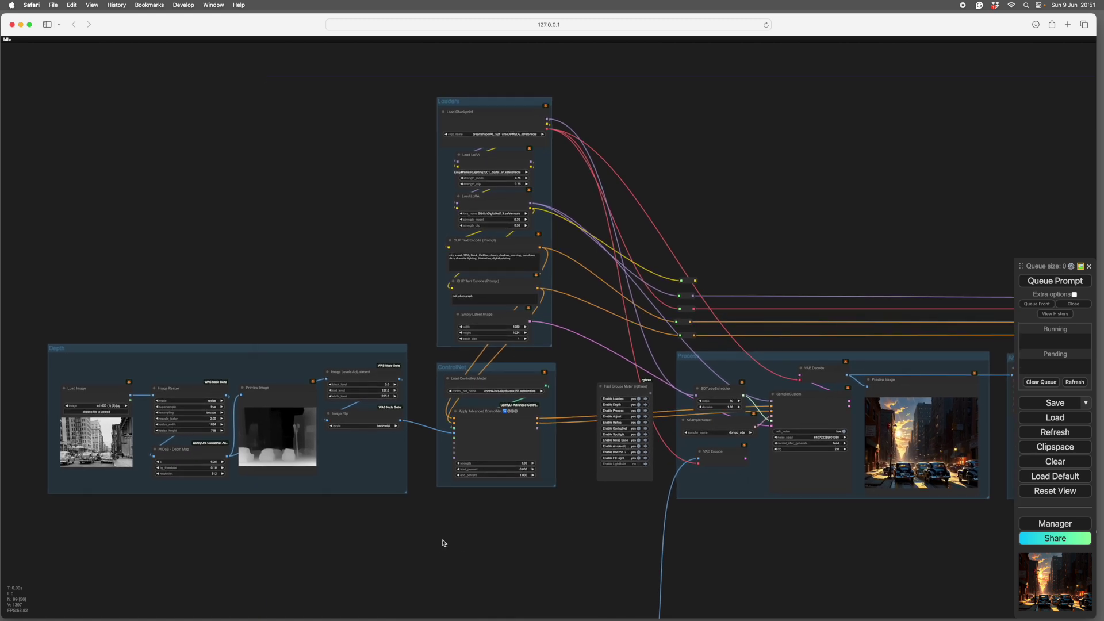
Step: Look over the workflow from the Loaders, Depth and ControlNet groups through Process to the Adjust group
{"action": "scroll", "coordinate": [440, 565], "scroll_direction": "up", "scroll_amount": 1}
{"action": "scroll", "coordinate": [440, 564], "scroll_direction": "up", "scroll_amount": 2}
{"action": "left_click_drag", "start_coordinate": [403, 546], "coordinate": [504, 565]}
{"action": "scroll", "coordinate": [526, 575], "scroll_direction": "up", "scroll_amount": 3}
{"action": "left_click_drag", "start_coordinate": [712, 396], "coordinate": [315, 427]}
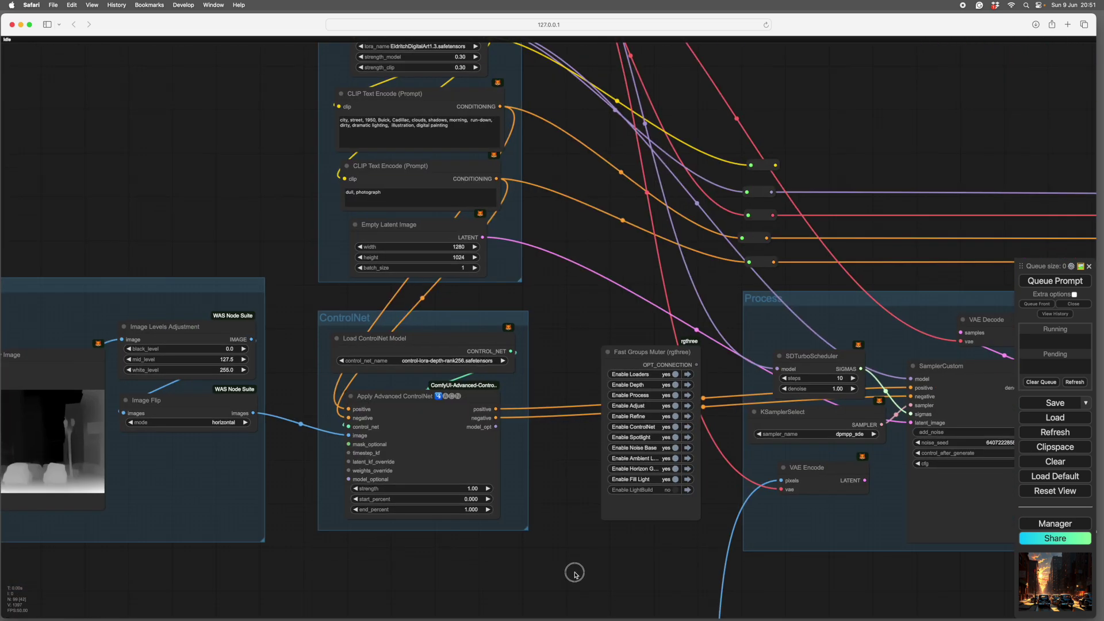
{"action": "left_click_drag", "start_coordinate": [586, 577], "coordinate": [530, 596]}
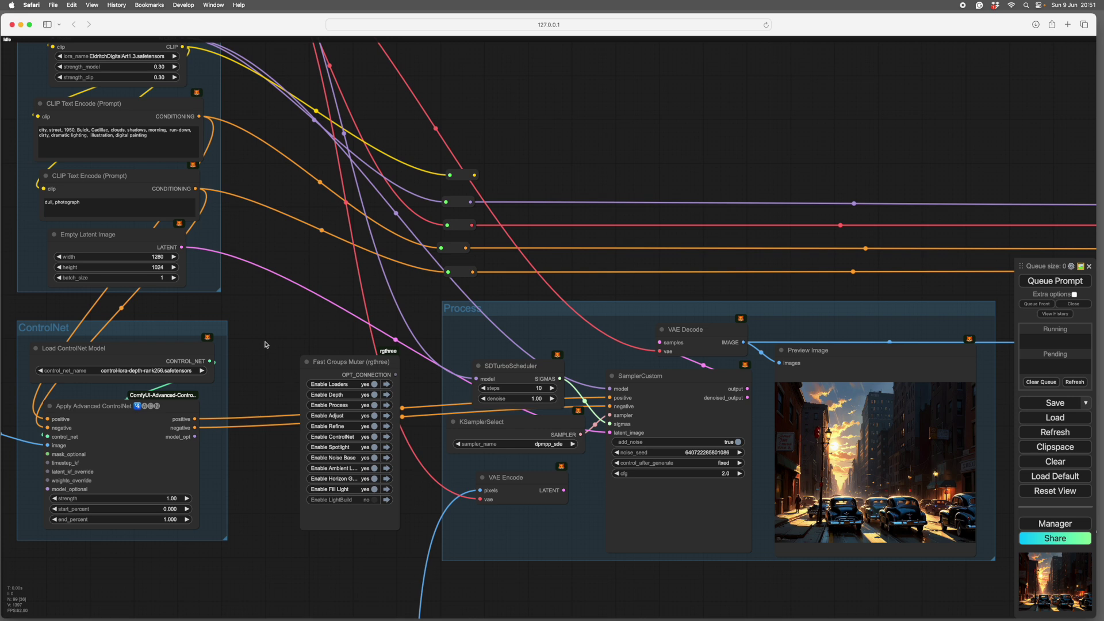
{"action": "left_click_drag", "start_coordinate": [266, 345], "coordinate": [433, 436]}
{"action": "left_click_drag", "start_coordinate": [449, 572], "coordinate": [342, 586]}
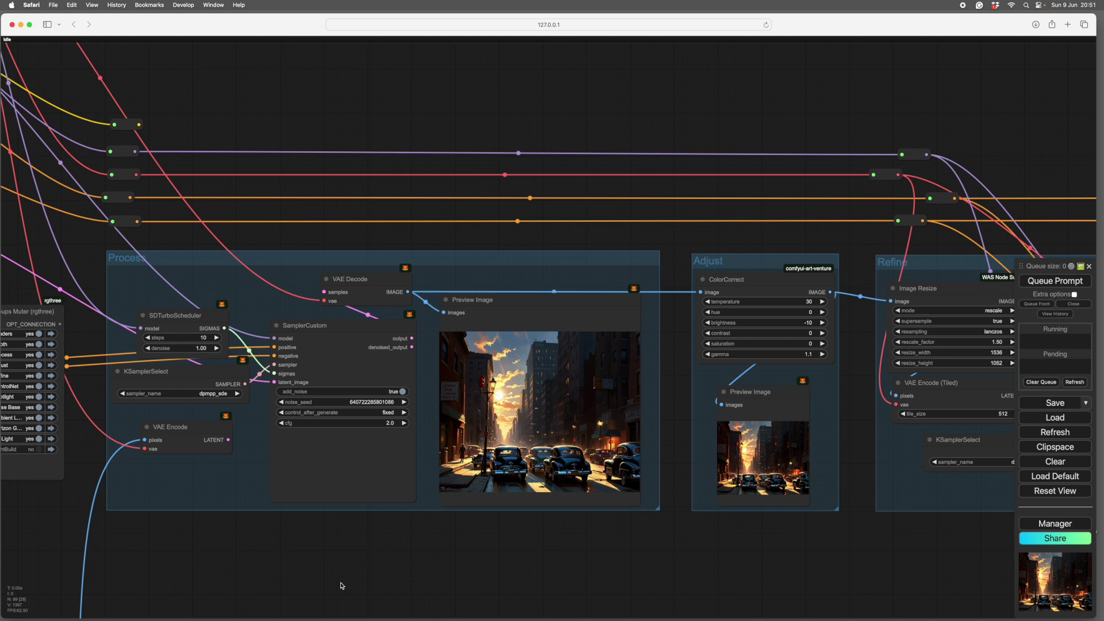
{"action": "scroll", "coordinate": [476, 604], "scroll_direction": "down", "scroll_amount": 2}
{"action": "scroll", "coordinate": [476, 604], "scroll_direction": "right", "scroll_amount": 2}
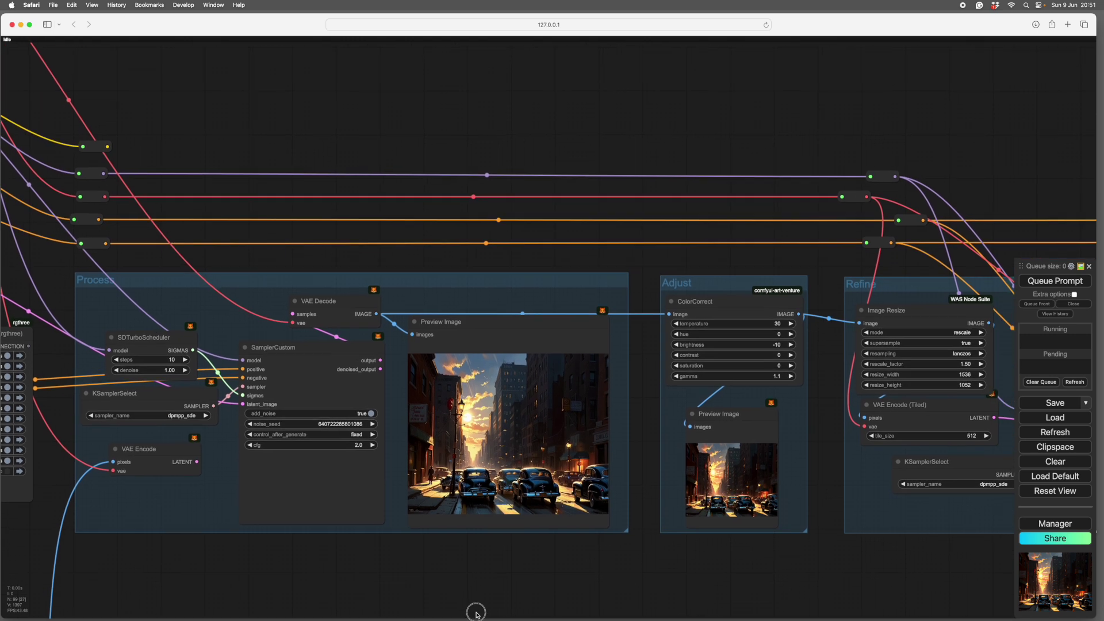
Step: Inspect the street image in the Process group's preview and compare it with the ColorCorrect settings and preview in the Adjust group
{"action": "scroll", "coordinate": [532, 545], "scroll_direction": "up", "scroll_amount": 8}
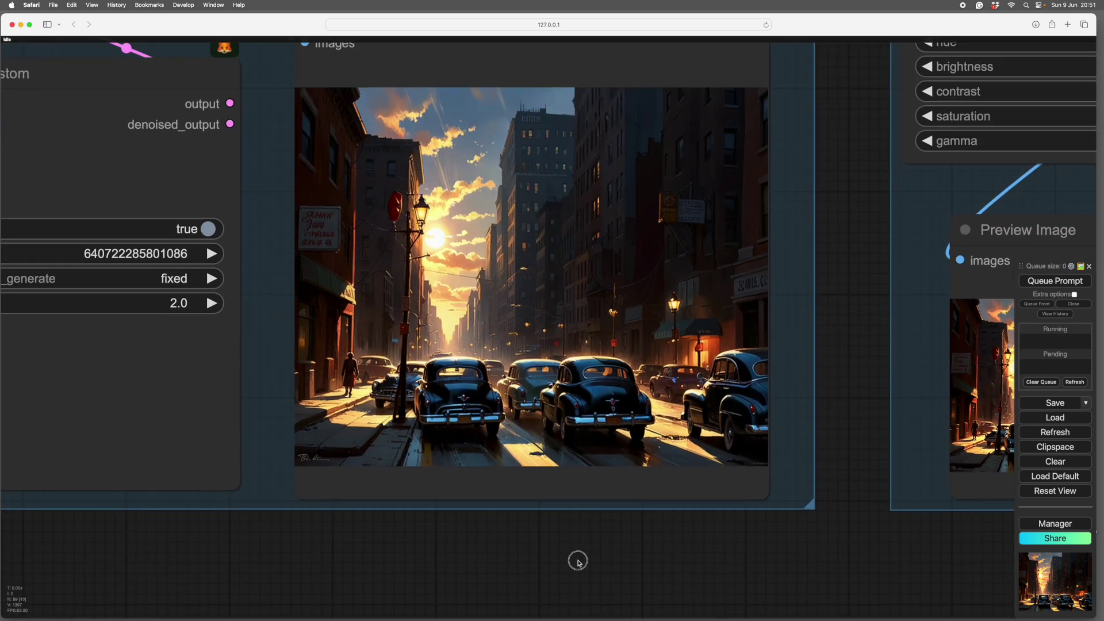
{"action": "scroll", "coordinate": [575, 582], "scroll_direction": "up", "scroll_amount": 1}
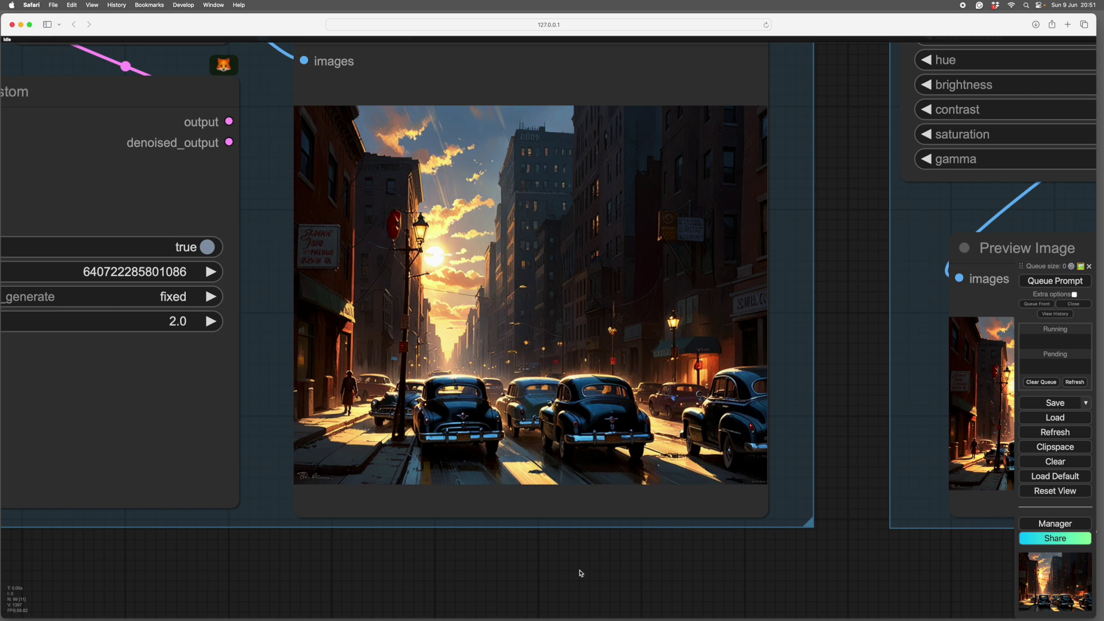
{"action": "scroll", "coordinate": [581, 573], "scroll_direction": "down", "scroll_amount": 6}
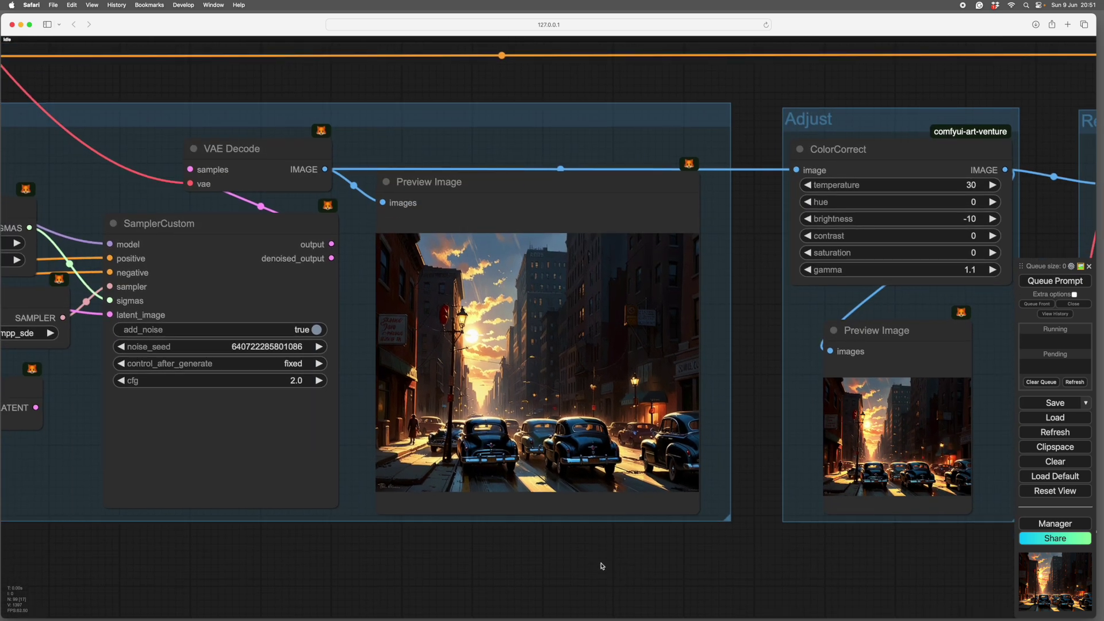
{"action": "scroll", "coordinate": [607, 558], "scroll_direction": "down", "scroll_amount": 2}
{"action": "left_click_drag", "start_coordinate": [630, 546], "coordinate": [636, 579]}
{"action": "scroll", "coordinate": [552, 556], "scroll_direction": "up", "scroll_amount": 4}
{"action": "scroll", "coordinate": [636, 580], "scroll_direction": "down", "scroll_amount": 1}
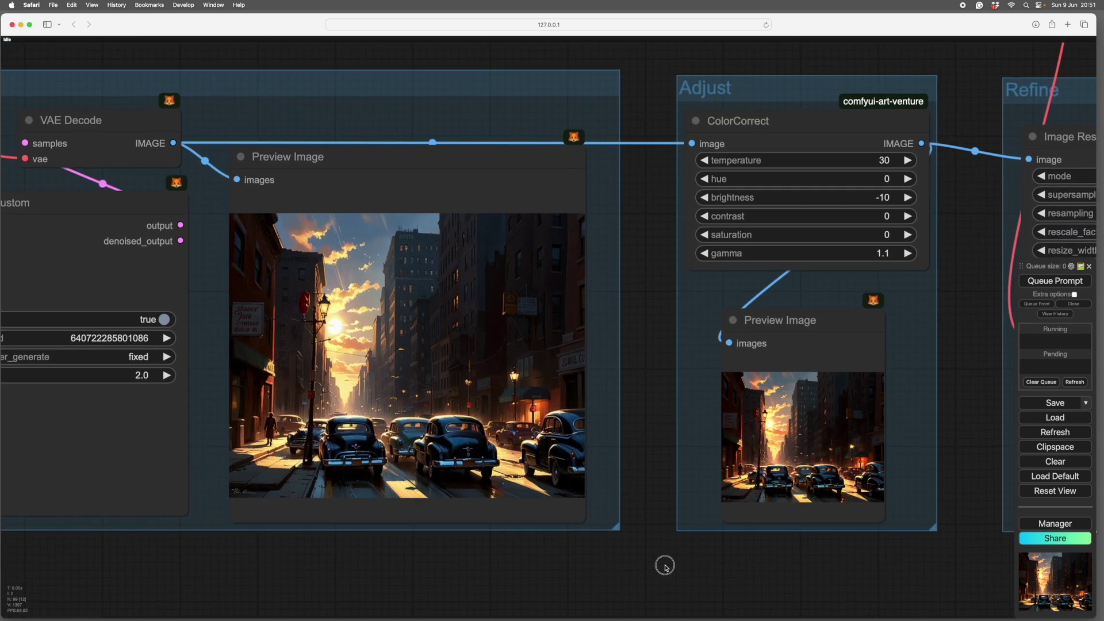
{"action": "left_click_drag", "start_coordinate": [660, 564], "coordinate": [707, 574]}
{"action": "scroll", "coordinate": [705, 575], "scroll_direction": "down", "scroll_amount": 2}
{"action": "scroll", "coordinate": [566, 541], "scroll_direction": "up", "scroll_amount": 3}
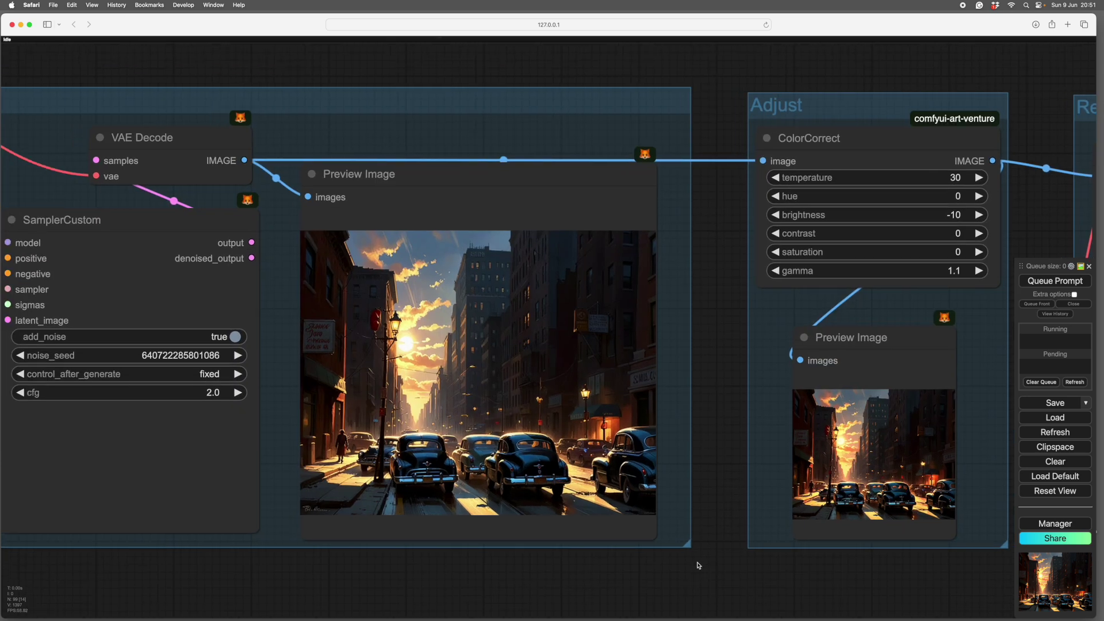
{"action": "mouse_move", "coordinate": [707, 515]}
{"action": "left_mouse_down"}
{"action": "mouse_move", "coordinate": [722, 528]}
{"action": "mouse_move", "coordinate": [698, 516]}
{"action": "left_mouse_up"}
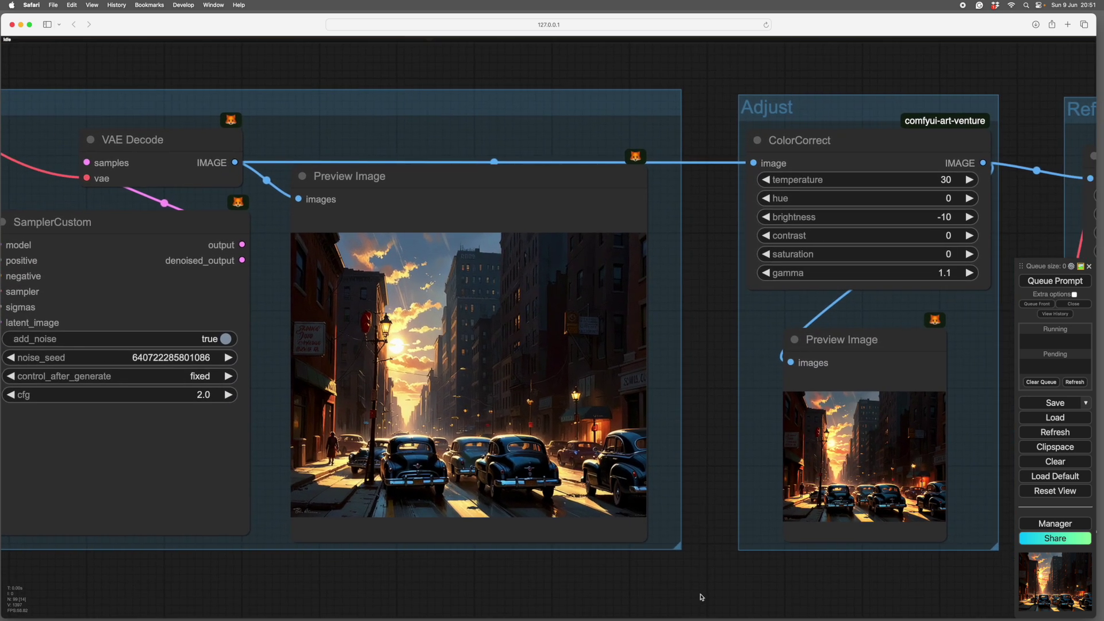
{"action": "left_click_drag", "start_coordinate": [705, 595], "coordinate": [717, 581]}
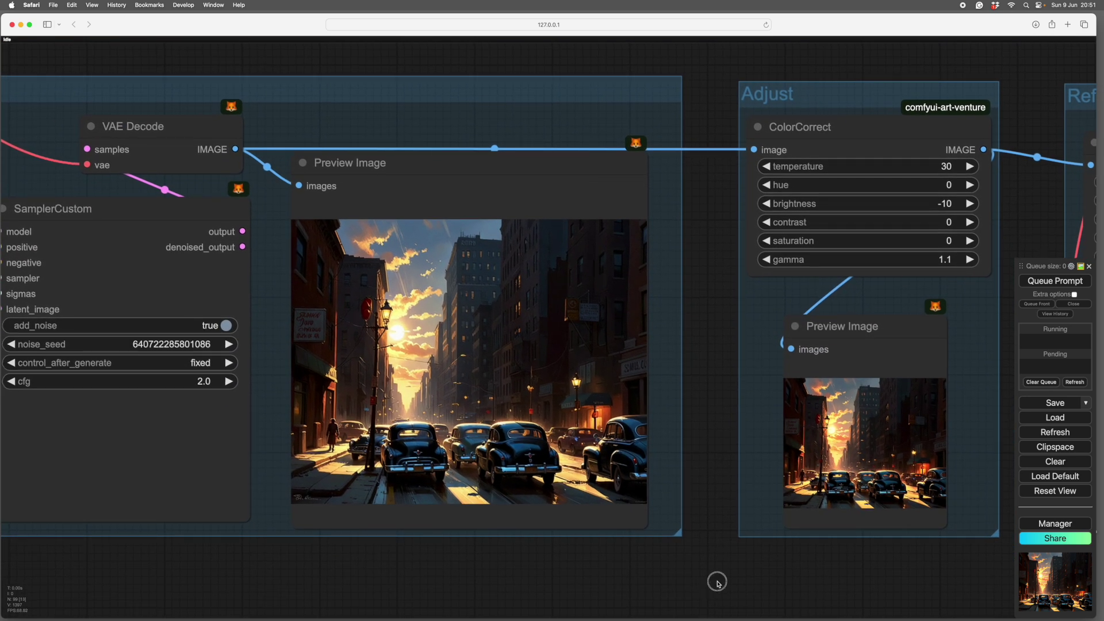
{"action": "scroll", "coordinate": [702, 582], "scroll_direction": "up", "scroll_amount": 3}
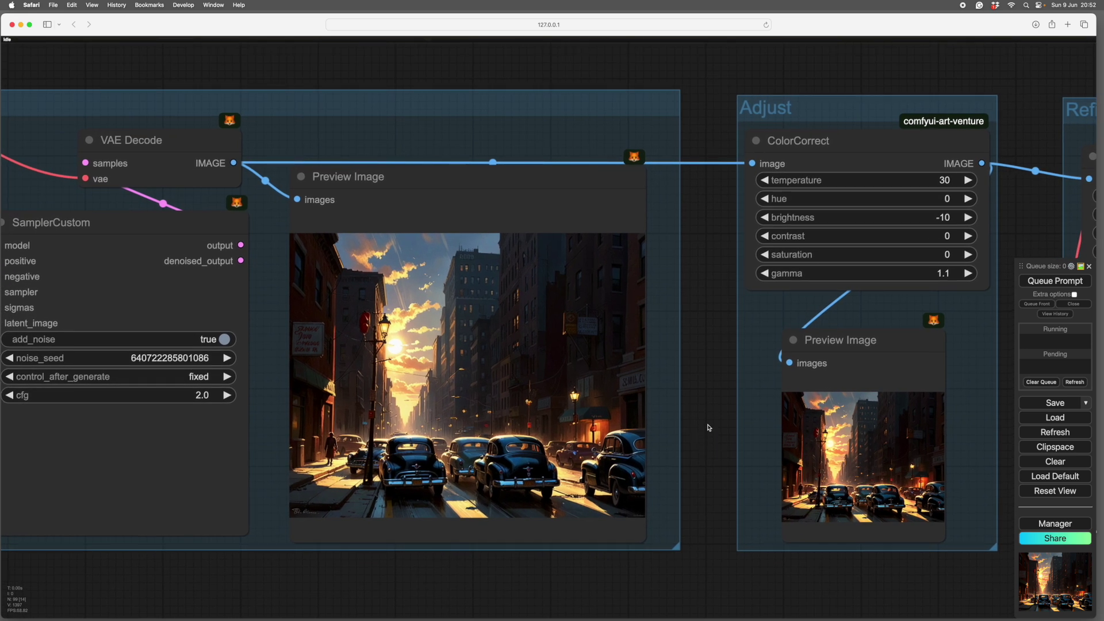
{"action": "left_click_drag", "start_coordinate": [708, 427], "coordinate": [713, 382]}
{"action": "scroll", "coordinate": [709, 423], "scroll_direction": "up", "scroll_amount": 3}
{"action": "left_click_drag", "start_coordinate": [712, 440], "coordinate": [719, 472]}
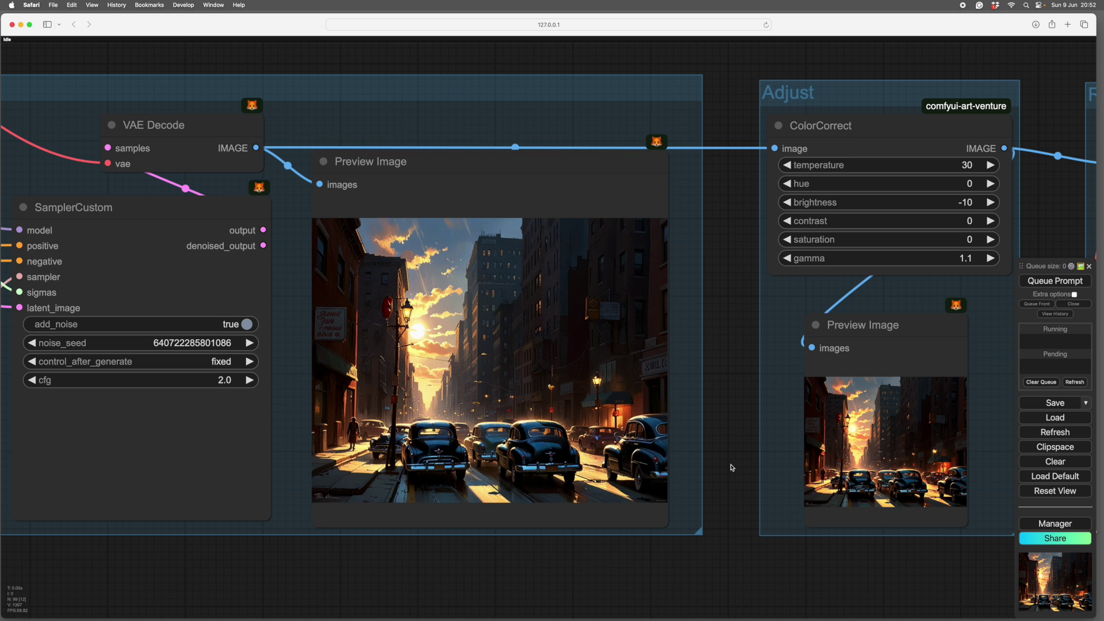
{"action": "scroll", "coordinate": [731, 467], "scroll_direction": "down", "scroll_amount": 2}
{"action": "scroll", "coordinate": [730, 466], "scroll_direction": "up", "scroll_amount": 6}
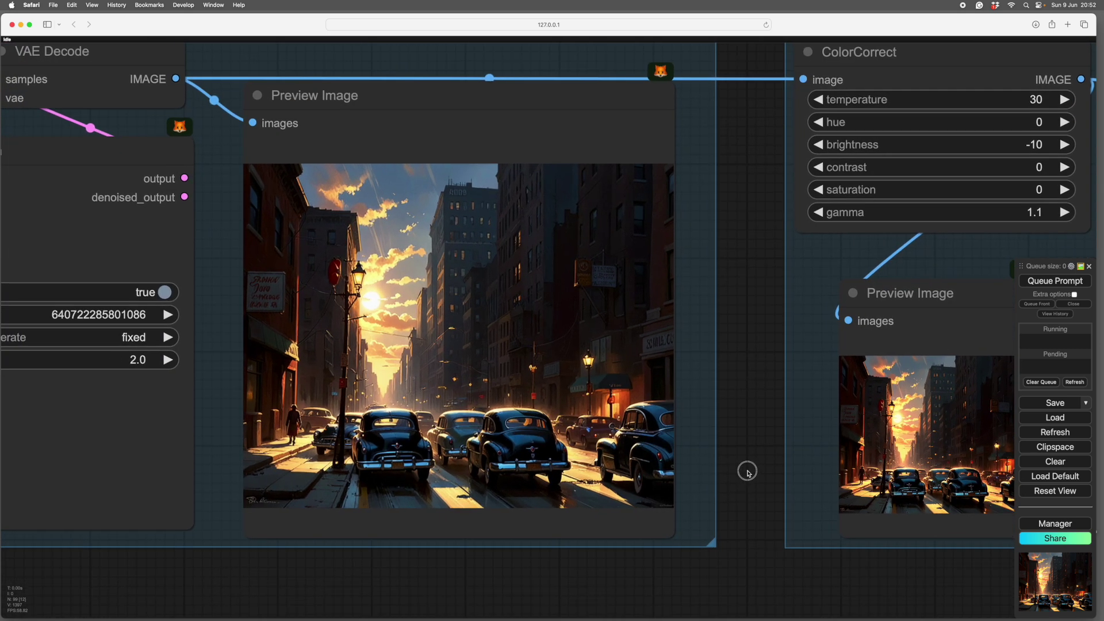
{"action": "left_click_drag", "start_coordinate": [746, 472], "coordinate": [749, 473]}
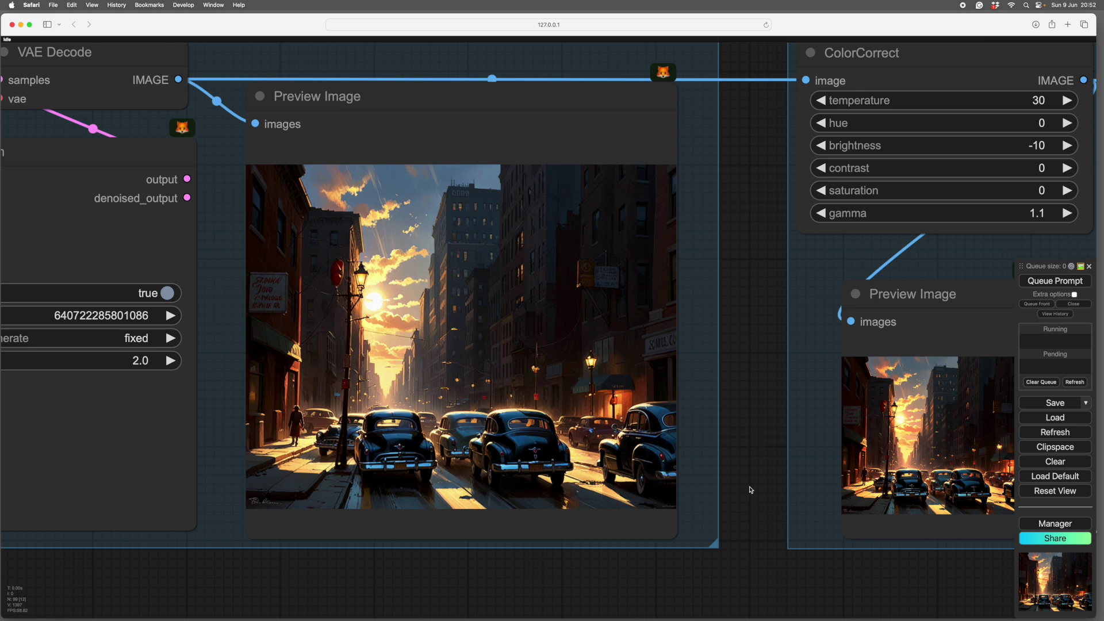
Step: Trace the connections from the Process group back past ControlNet and Depth to the lighting groups that feed its VAE Encode node
{"action": "scroll", "coordinate": [750, 490], "scroll_direction": "down", "scroll_amount": 4}
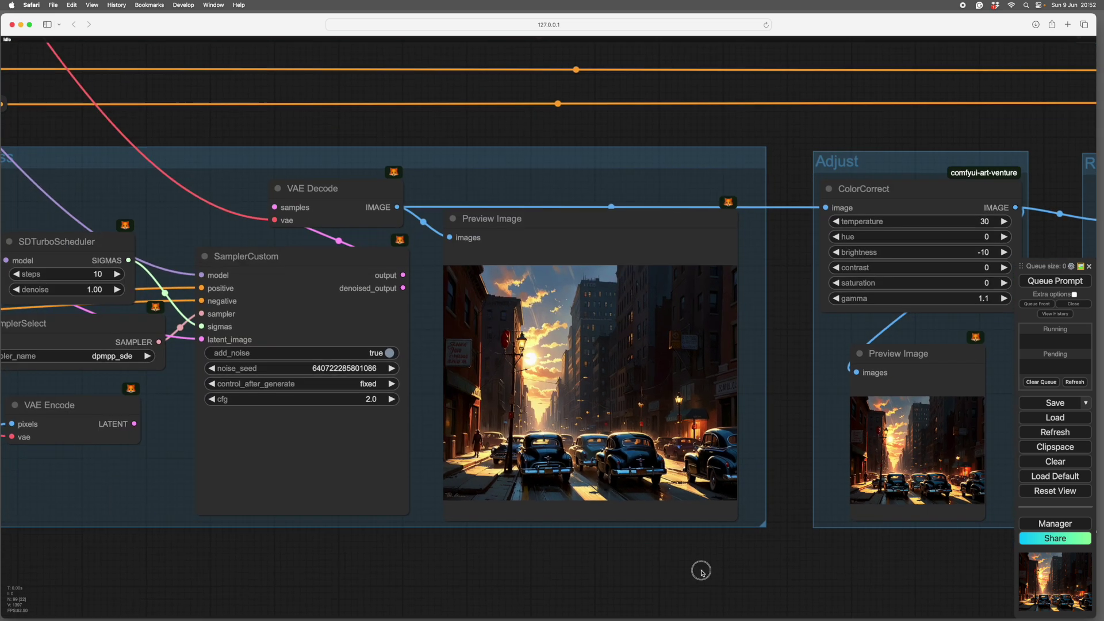
{"action": "scroll", "coordinate": [713, 561], "scroll_direction": "left", "scroll_amount": 3}
{"action": "scroll", "coordinate": [709, 562], "scroll_direction": "down", "scroll_amount": 3}
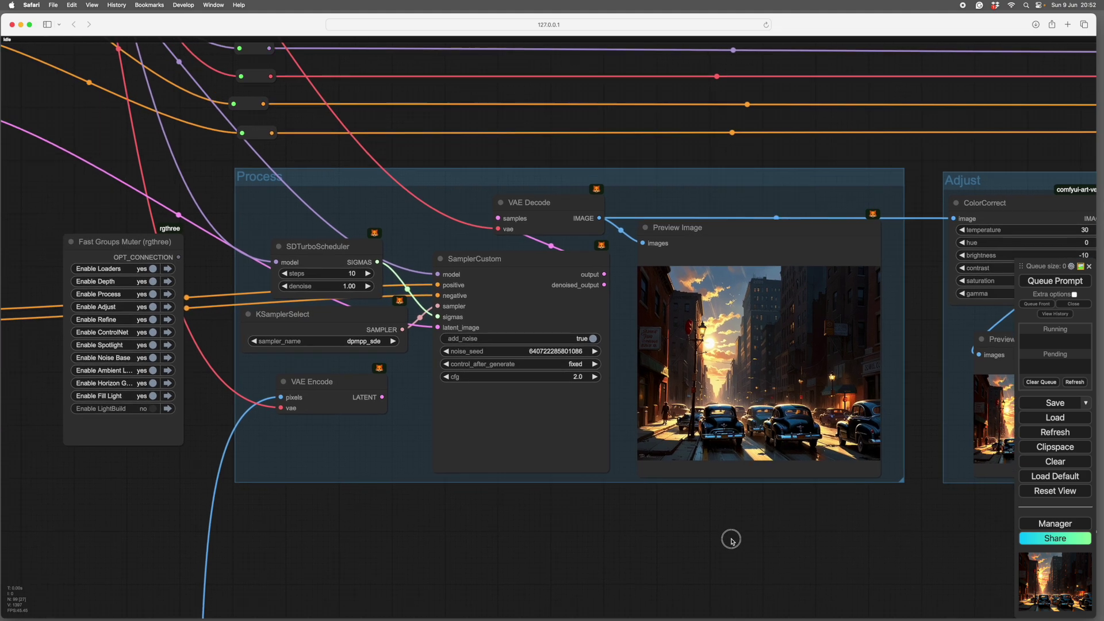
{"action": "scroll", "coordinate": [698, 562], "scroll_direction": "down", "scroll_amount": 3}
{"action": "scroll", "coordinate": [779, 518], "scroll_direction": "left", "scroll_amount": 10}
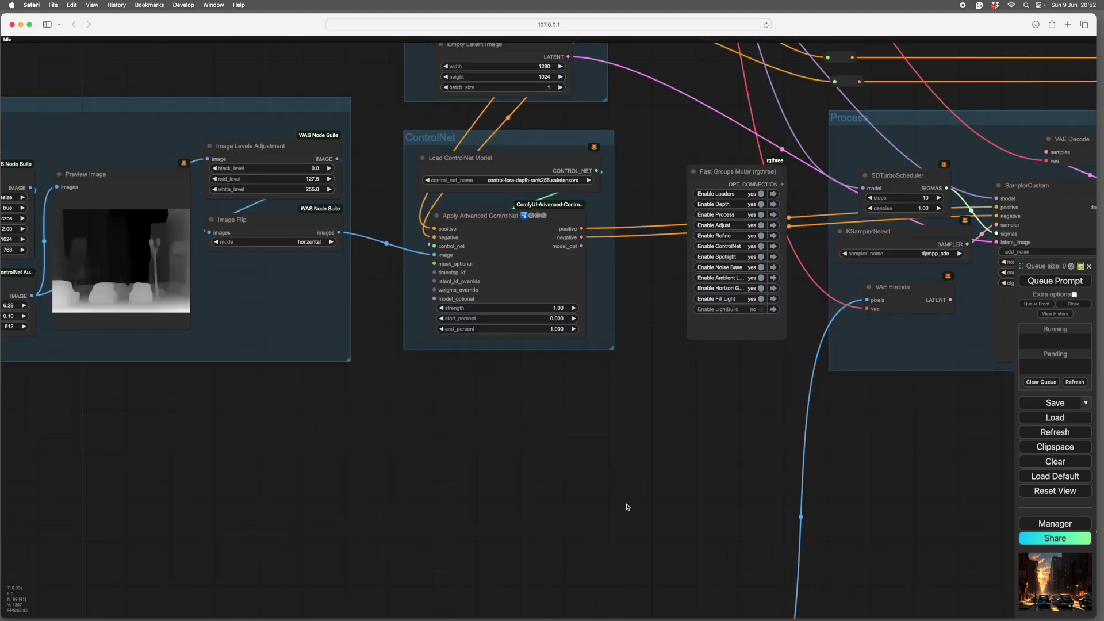
{"action": "scroll", "coordinate": [626, 509], "scroll_direction": "down", "scroll_amount": 1}
{"action": "left_click_drag", "start_coordinate": [596, 532], "coordinate": [671, 452]}
{"action": "left_click_drag", "start_coordinate": [530, 506], "coordinate": [690, 408]}
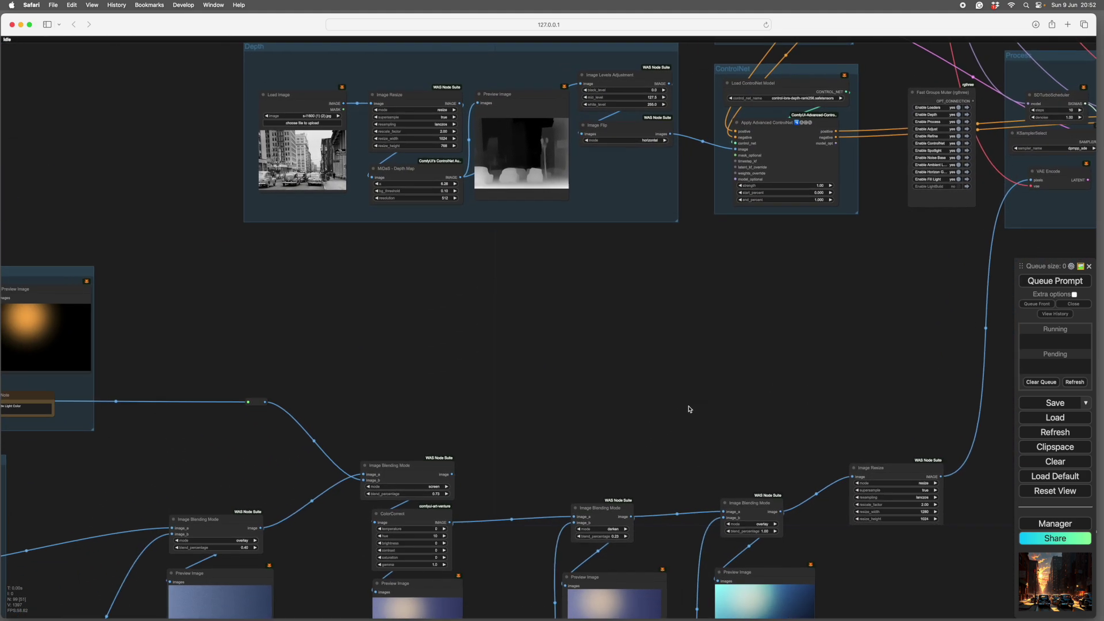
{"action": "left_click_drag", "start_coordinate": [539, 435], "coordinate": [478, 450]}
{"action": "scroll", "coordinate": [477, 450], "scroll_direction": "right", "scroll_amount": 12}
{"action": "scroll", "coordinate": [478, 450], "scroll_direction": "up", "scroll_amount": 3}
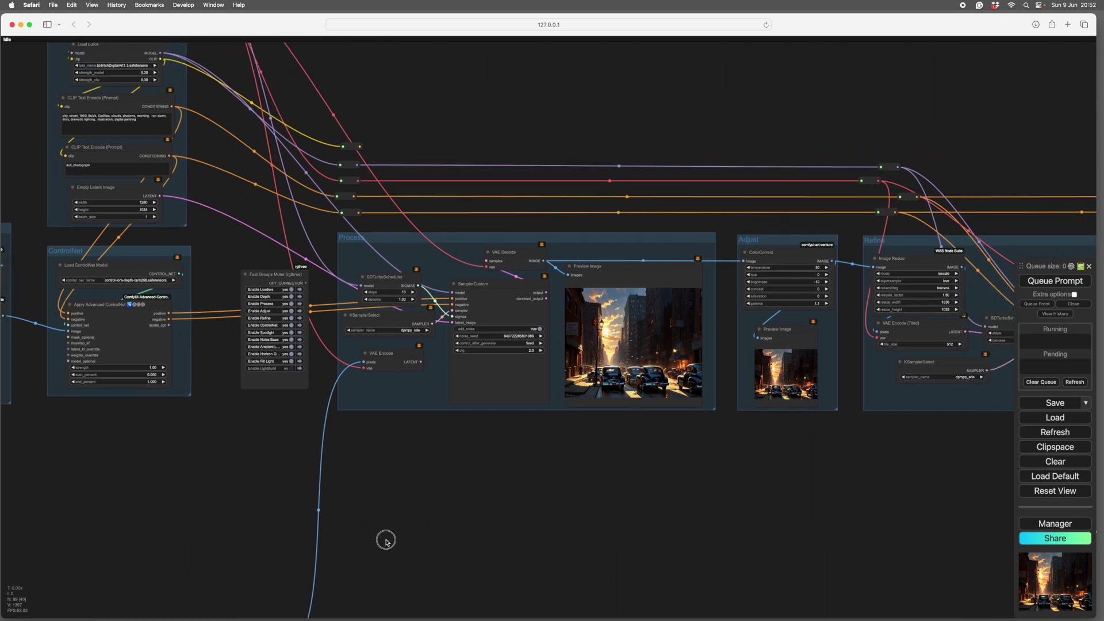
{"action": "left_click_drag", "start_coordinate": [530, 543], "coordinate": [460, 567]}
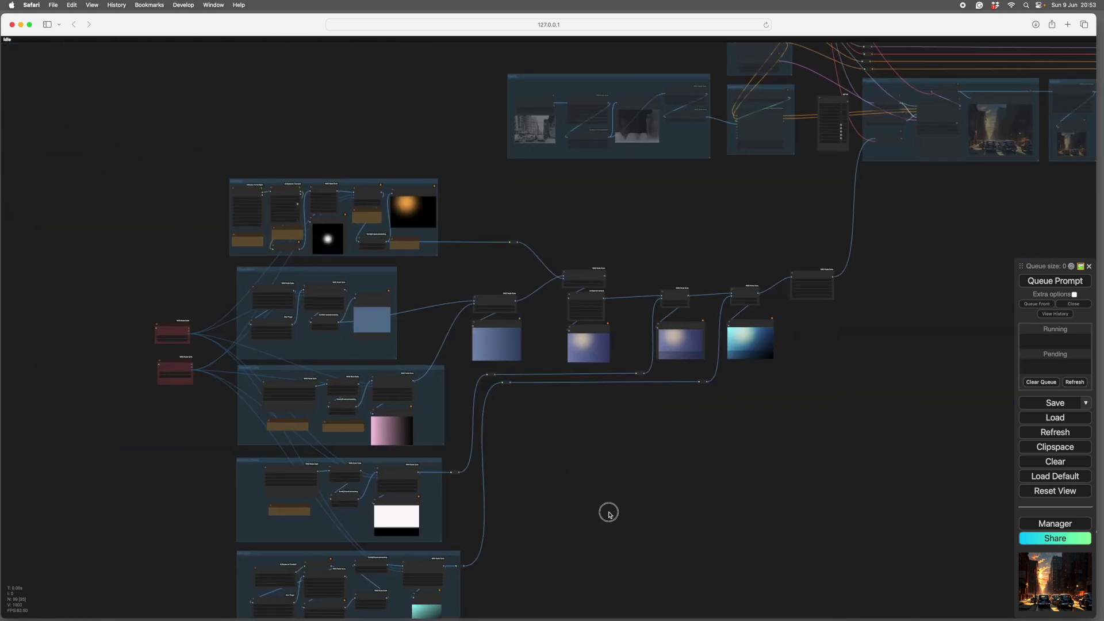
{"action": "left_click_drag", "start_coordinate": [609, 514], "coordinate": [520, 569]}
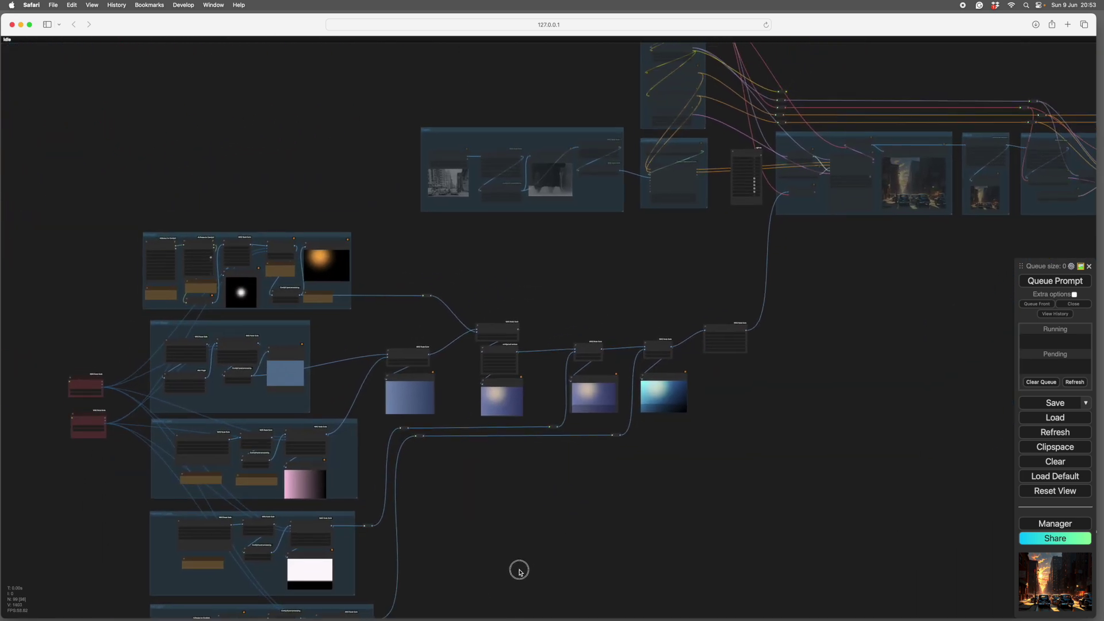
Step: Survey the lighting groups from Spotlight, Noise Base and Ambient Light through the horizon group to Fill Light, including their image blending chain
{"action": "scroll", "coordinate": [465, 289], "scroll_direction": "up", "scroll_amount": 5}
{"action": "left_click_drag", "start_coordinate": [464, 290], "coordinate": [720, 410]}
{"action": "scroll", "coordinate": [720, 410], "scroll_direction": "down", "scroll_amount": 10}
{"action": "scroll", "coordinate": [720, 410], "scroll_direction": "left", "scroll_amount": 5}
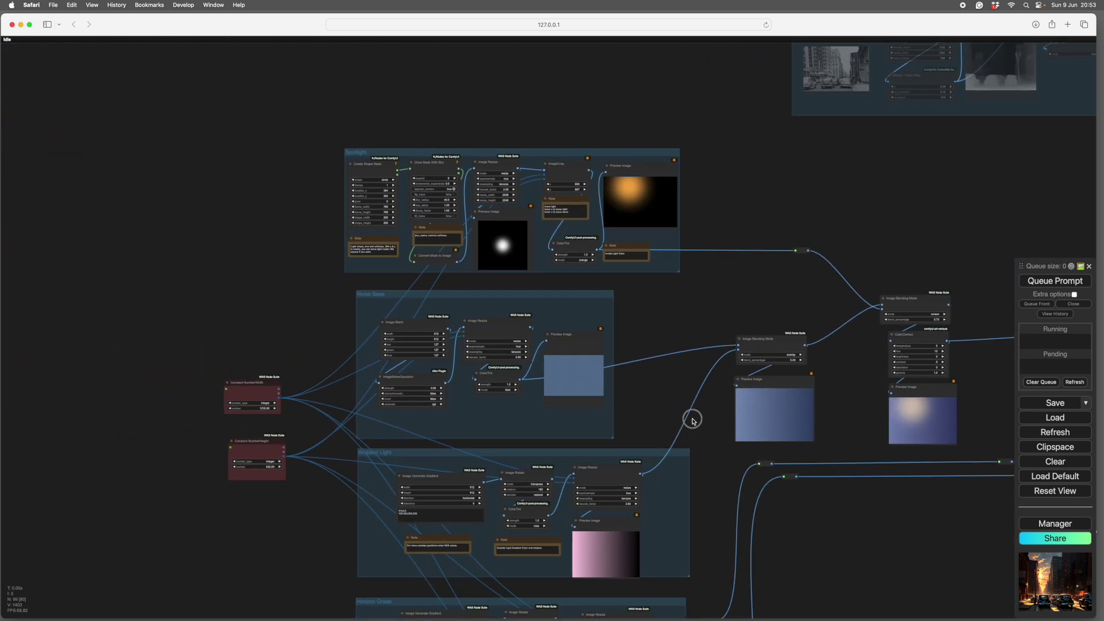
{"action": "scroll", "coordinate": [692, 419], "scroll_direction": "right", "scroll_amount": 2}
{"action": "scroll", "coordinate": [666, 414], "scroll_direction": "down", "scroll_amount": 8}
{"action": "scroll", "coordinate": [740, 471], "scroll_direction": "left", "scroll_amount": 1}
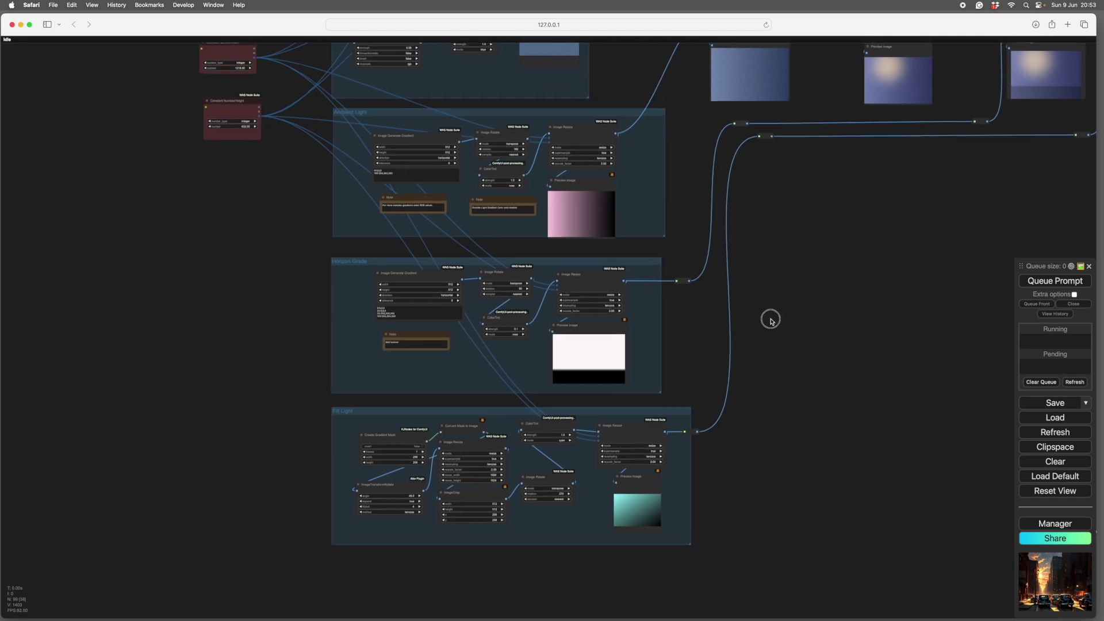
{"action": "scroll", "coordinate": [778, 306], "scroll_direction": "up", "scroll_amount": 8}
{"action": "scroll", "coordinate": [831, 436], "scroll_direction": "right", "scroll_amount": 1}
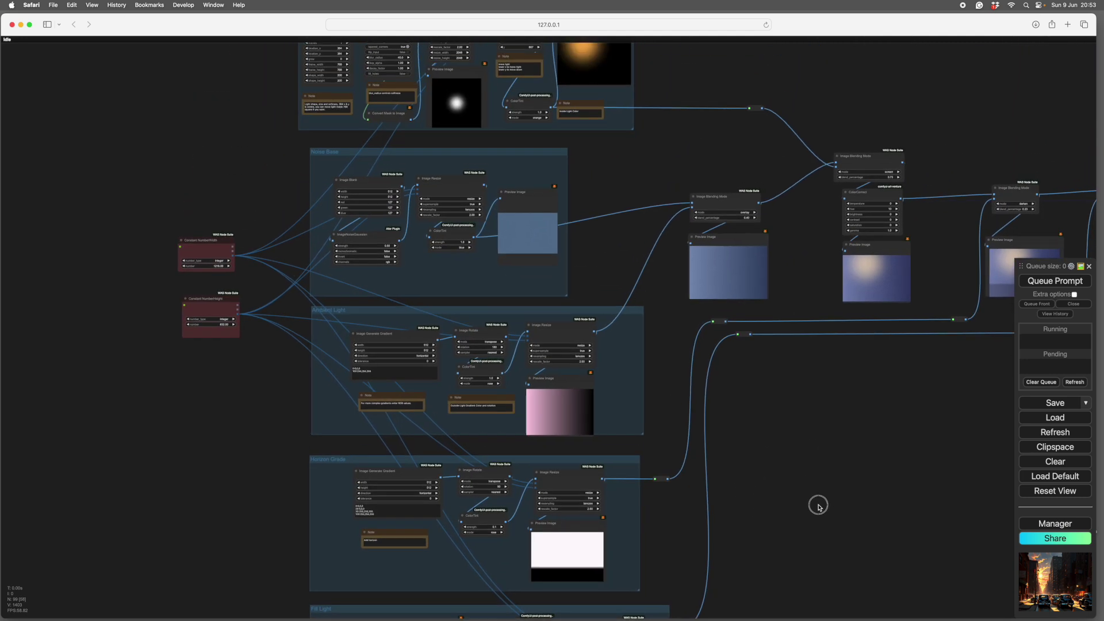
{"action": "scroll", "coordinate": [816, 505], "scroll_direction": "down", "scroll_amount": 2}
{"action": "scroll", "coordinate": [813, 483], "scroll_direction": "up", "scroll_amount": 3}
{"action": "scroll", "coordinate": [606, 307], "scroll_direction": "up", "scroll_amount": 6}
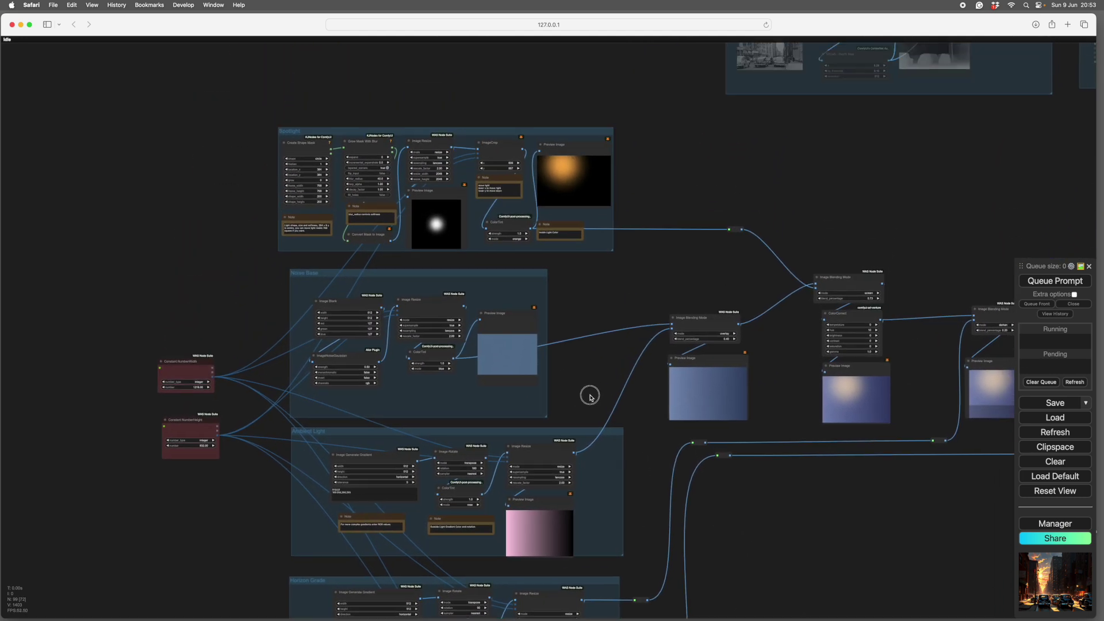
{"action": "scroll", "coordinate": [592, 395], "scroll_direction": "right", "scroll_amount": 1}
Step: Examine the Spotlight group's mask shape, blur, resize, crop and color tint nodes along with their notes and previews
{"action": "left_click_drag", "start_coordinate": [585, 396], "coordinate": [198, 451]}
{"action": "left_click_drag", "start_coordinate": [550, 370], "coordinate": [785, 436]}
{"action": "left_click_drag", "start_coordinate": [448, 516], "coordinate": [663, 492]}
{"action": "scroll", "coordinate": [663, 493], "scroll_direction": "up", "scroll_amount": 7}
{"action": "scroll", "coordinate": [663, 493], "scroll_direction": "down", "scroll_amount": 2}
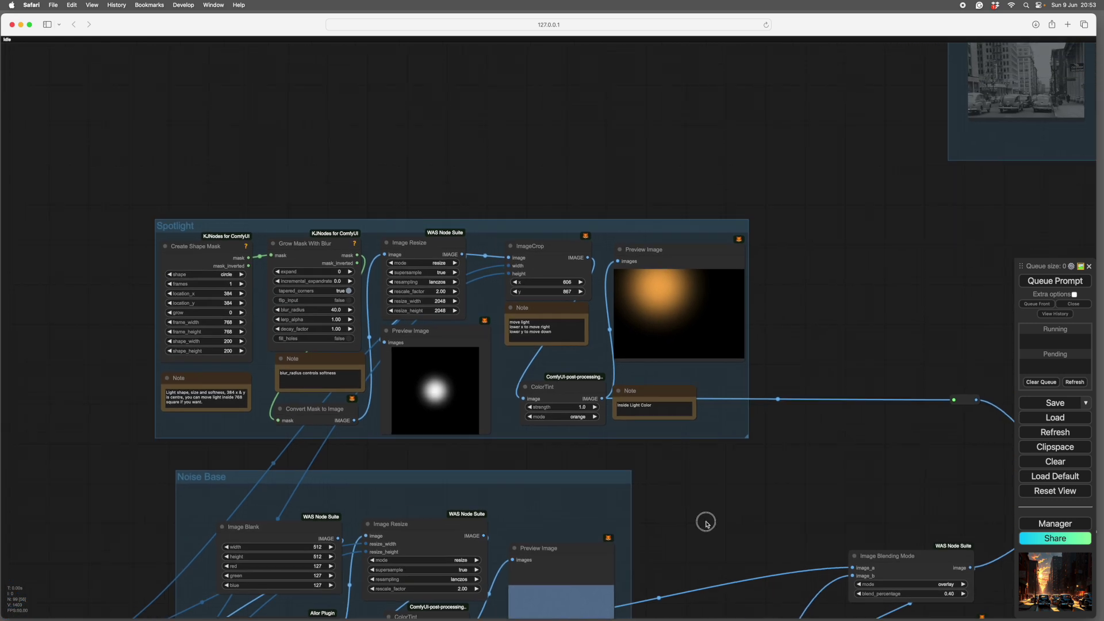
{"action": "scroll", "coordinate": [704, 522], "scroll_direction": "up", "scroll_amount": 9}
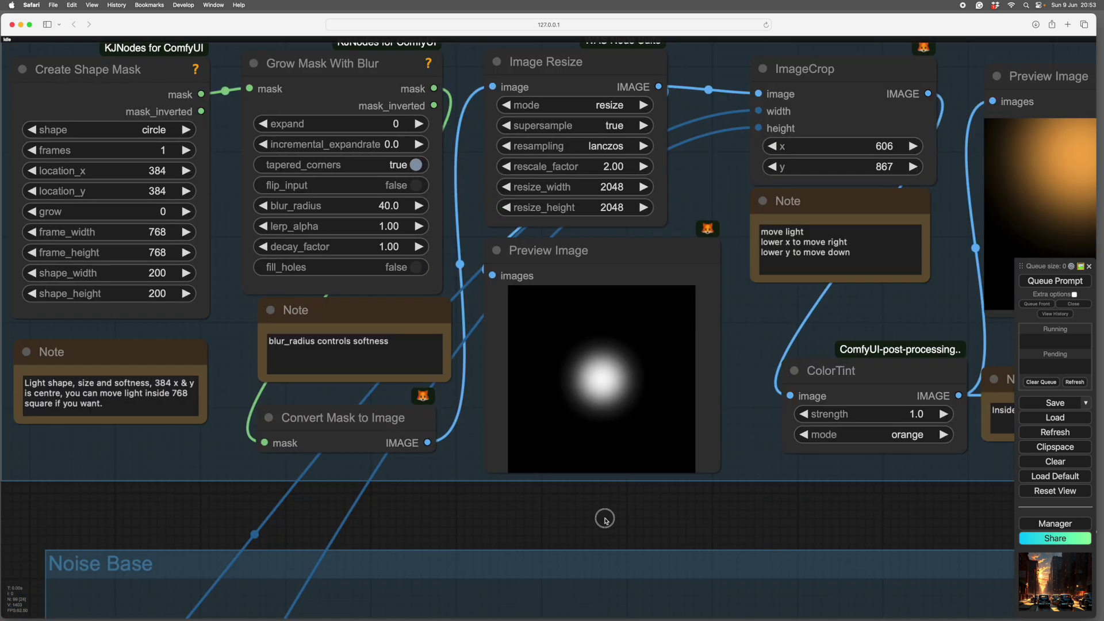
{"action": "scroll", "coordinate": [595, 521], "scroll_direction": "left", "scroll_amount": 5}
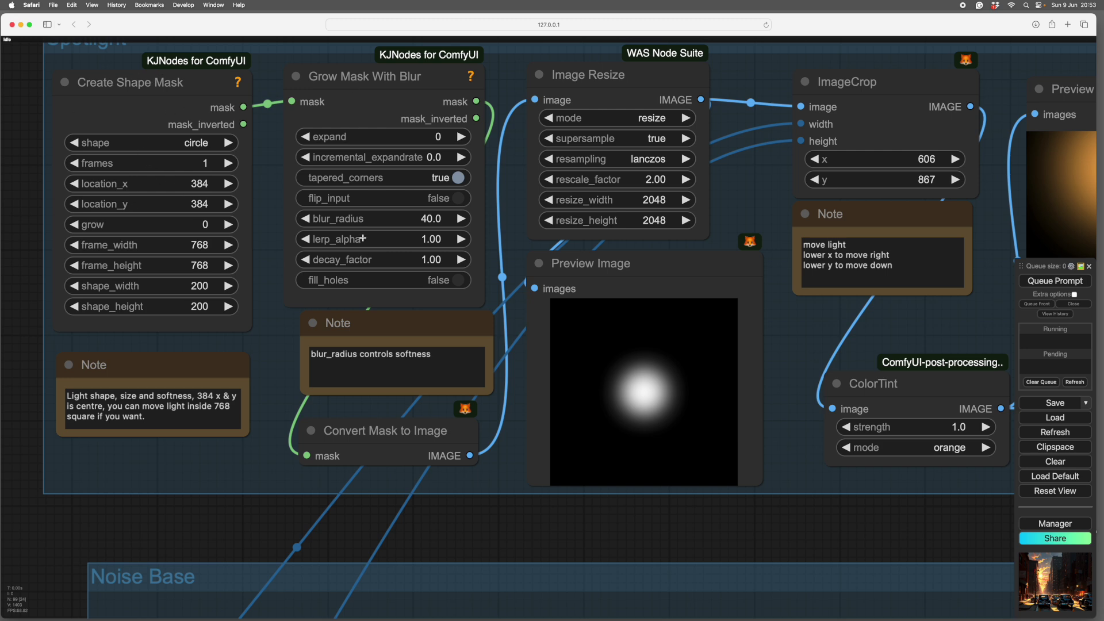
{"action": "scroll", "coordinate": [356, 255], "scroll_direction": "right", "scroll_amount": 3}
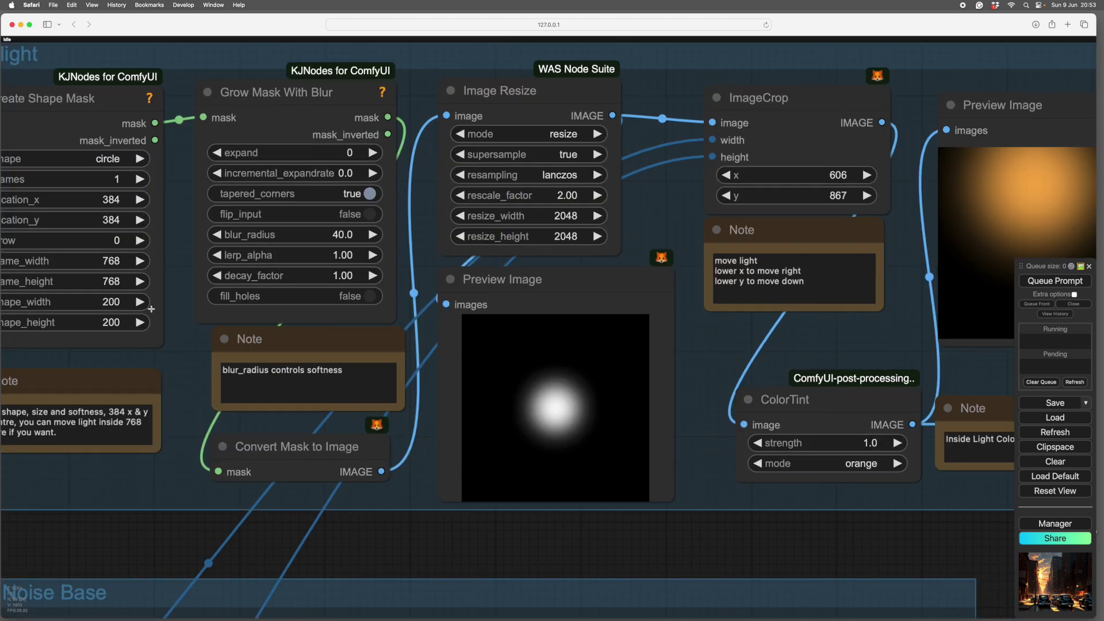
{"action": "scroll", "coordinate": [409, 474], "scroll_direction": "right", "scroll_amount": 4}
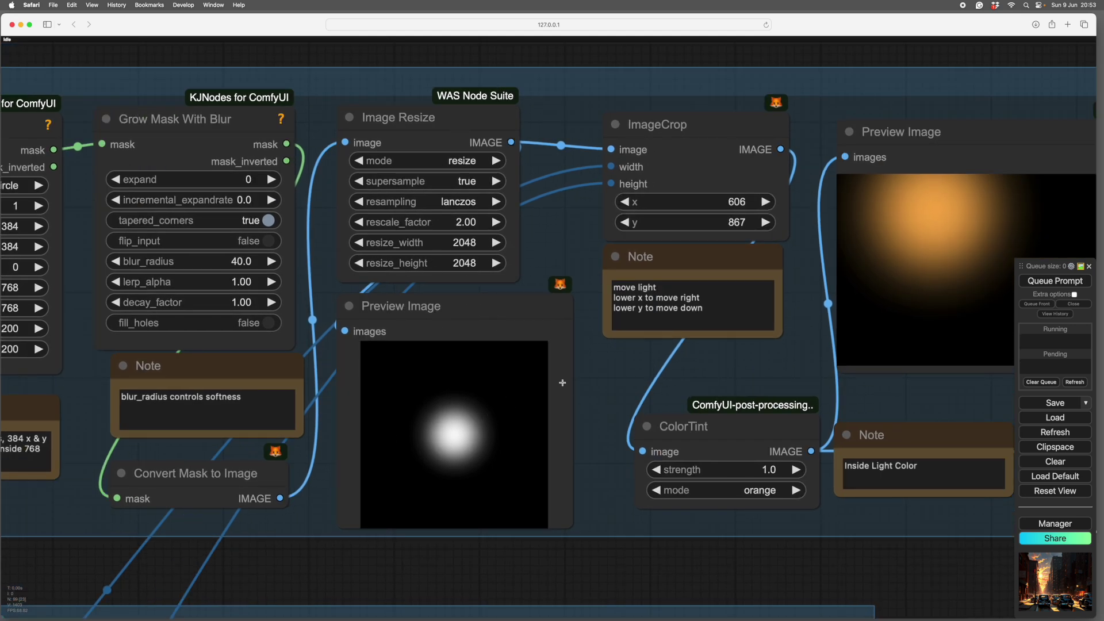
{"action": "scroll", "coordinate": [602, 439], "scroll_direction": "left", "scroll_amount": 6}
{"action": "scroll", "coordinate": [601, 439], "scroll_direction": "down", "scroll_amount": 2}
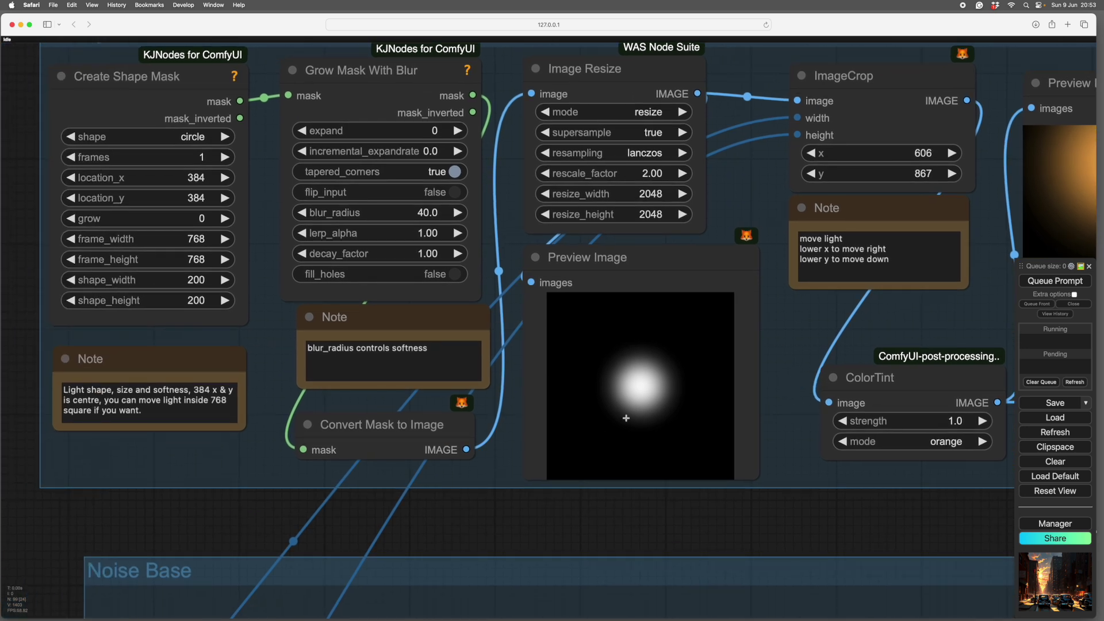
{"action": "scroll", "coordinate": [274, 469], "scroll_direction": "left", "scroll_amount": 1}
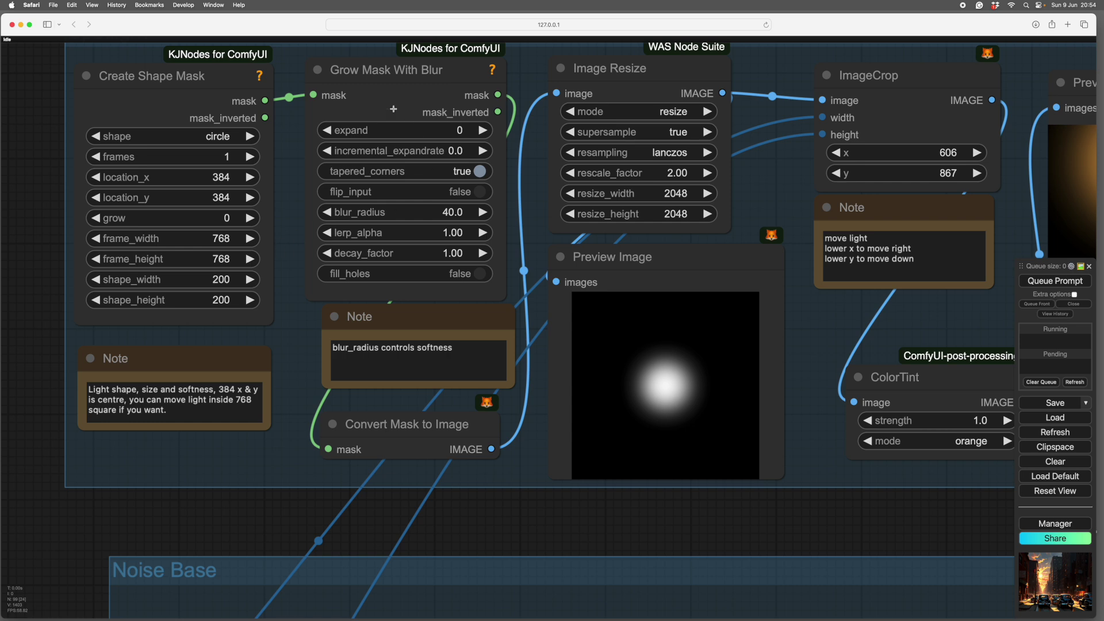
{"action": "scroll", "coordinate": [528, 437], "scroll_direction": "right", "scroll_amount": 8}
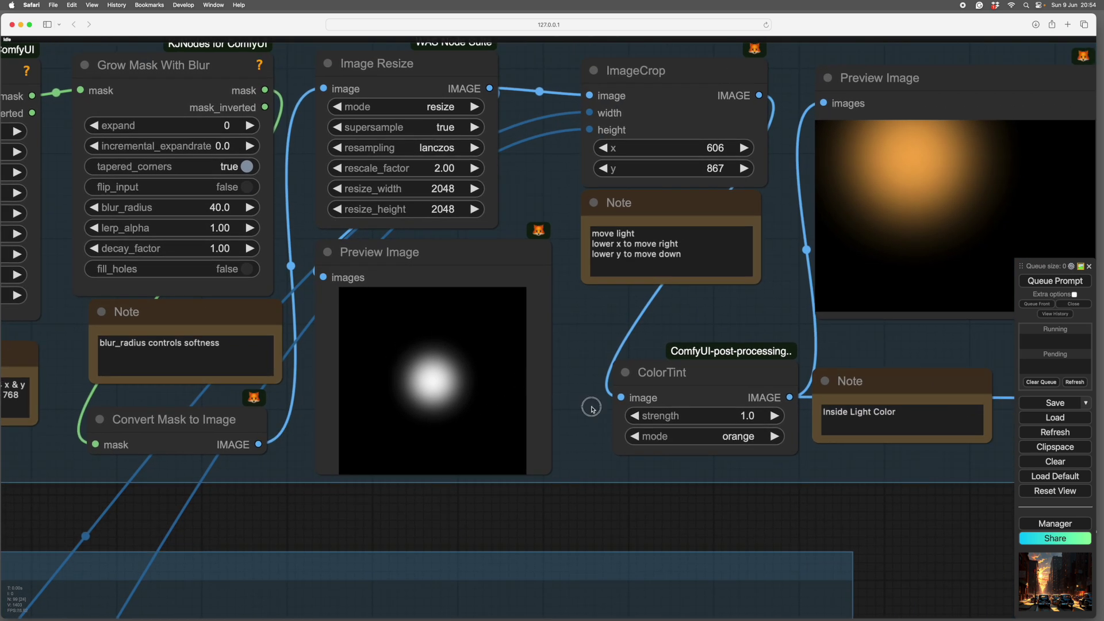
{"action": "scroll", "coordinate": [594, 405], "scroll_direction": "left", "scroll_amount": 5}
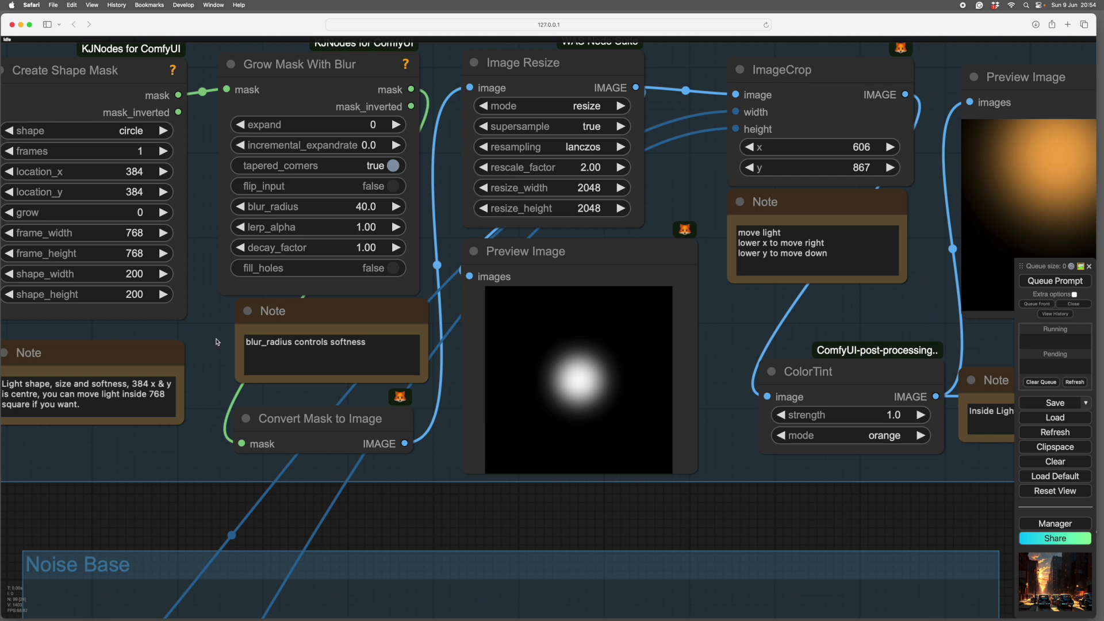
Step: Set the Create Shape Mask node's shape_width to 200 and run the workflow
{"action": "scroll", "coordinate": [218, 342], "scroll_direction": "left", "scroll_amount": 4}
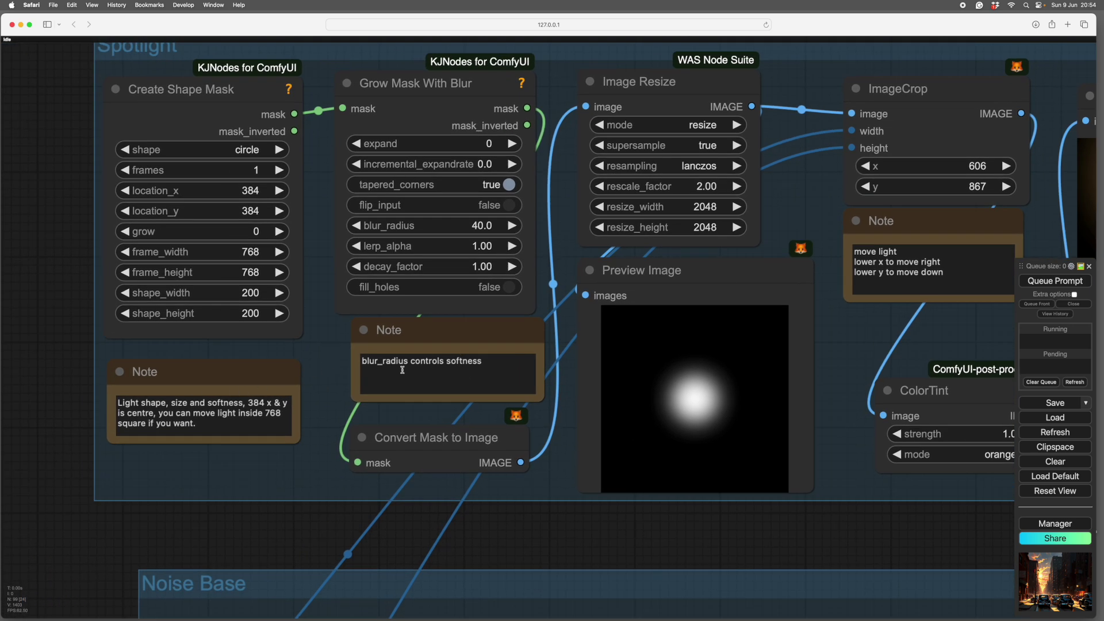
{"action": "scroll", "coordinate": [327, 369], "scroll_direction": "up", "scroll_amount": 1}
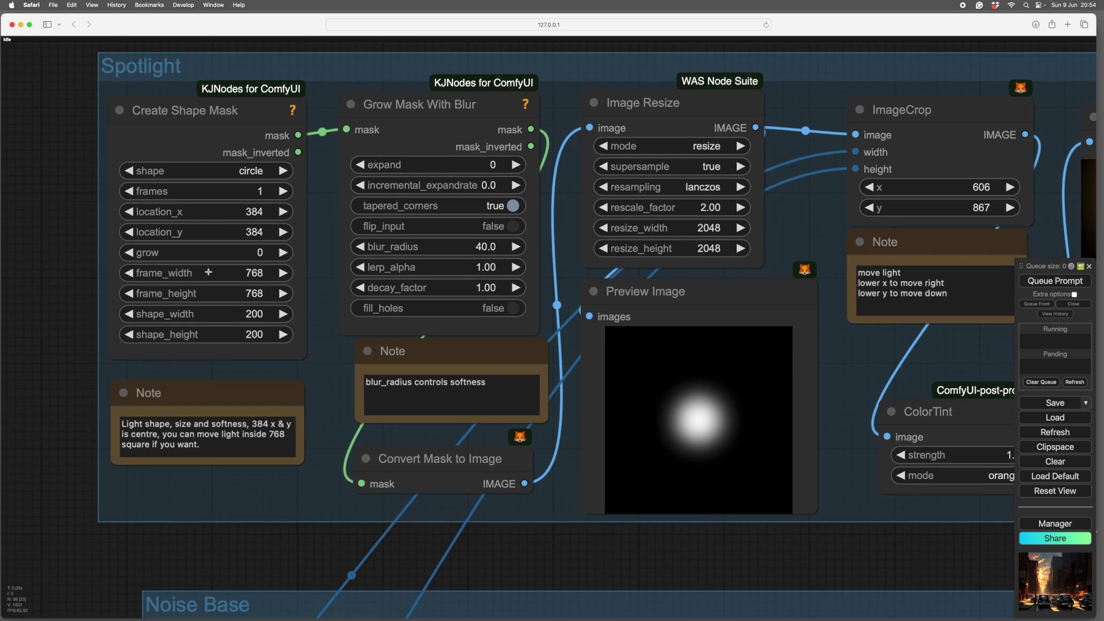
{"action": "scroll", "coordinate": [243, 335], "scroll_direction": "left", "scroll_amount": 1}
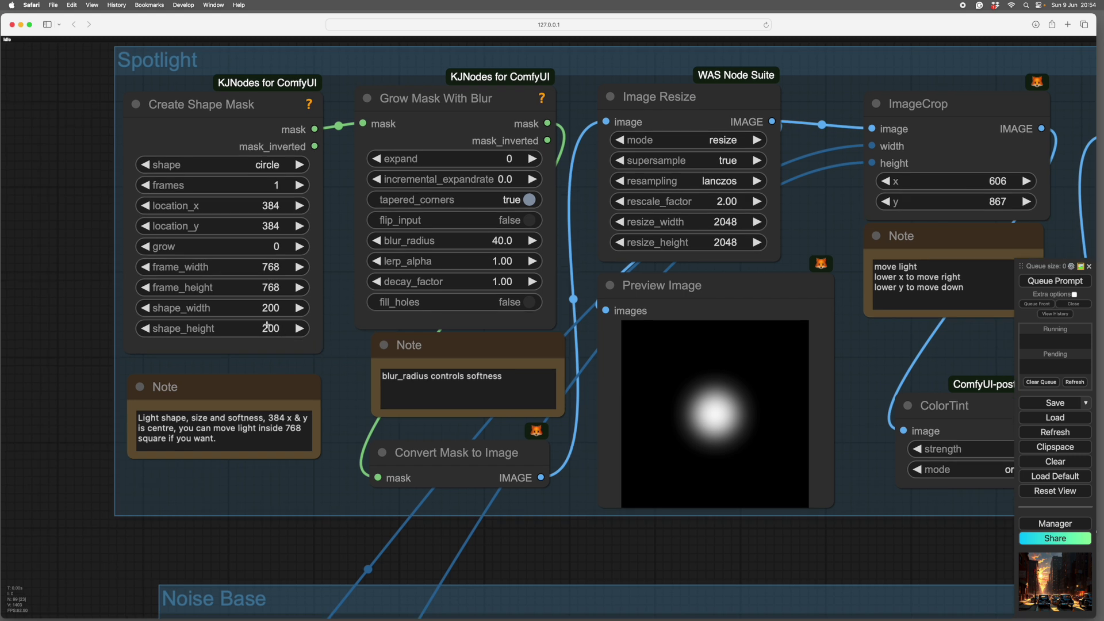
{"action": "left_click_drag", "start_coordinate": [857, 370], "coordinate": [786, 364]}
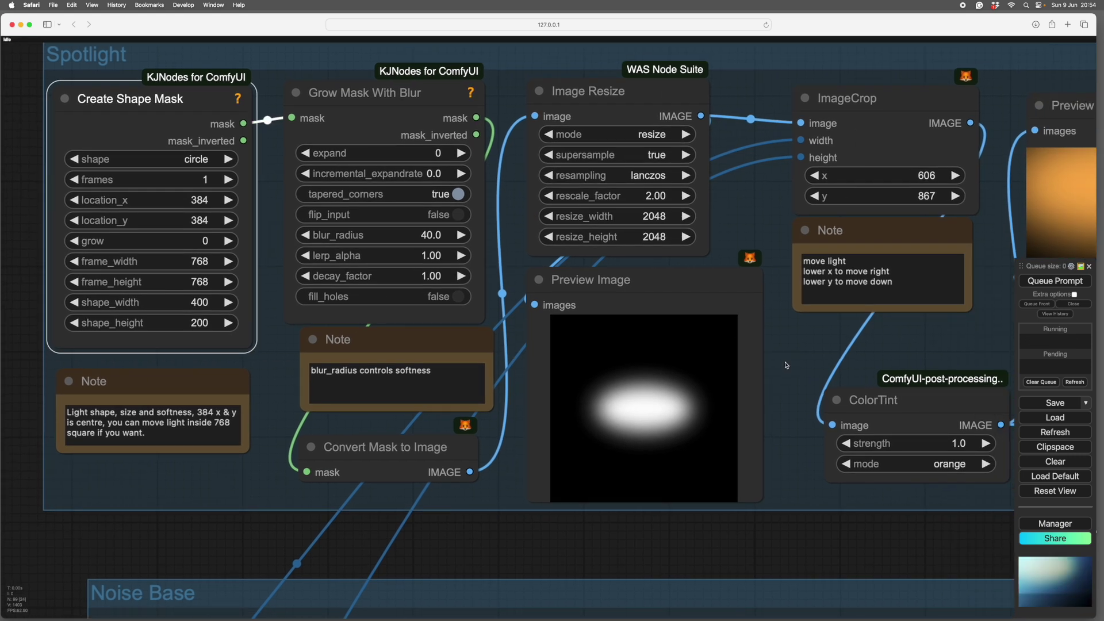
{"action": "left_click", "coordinate": [201, 305]}
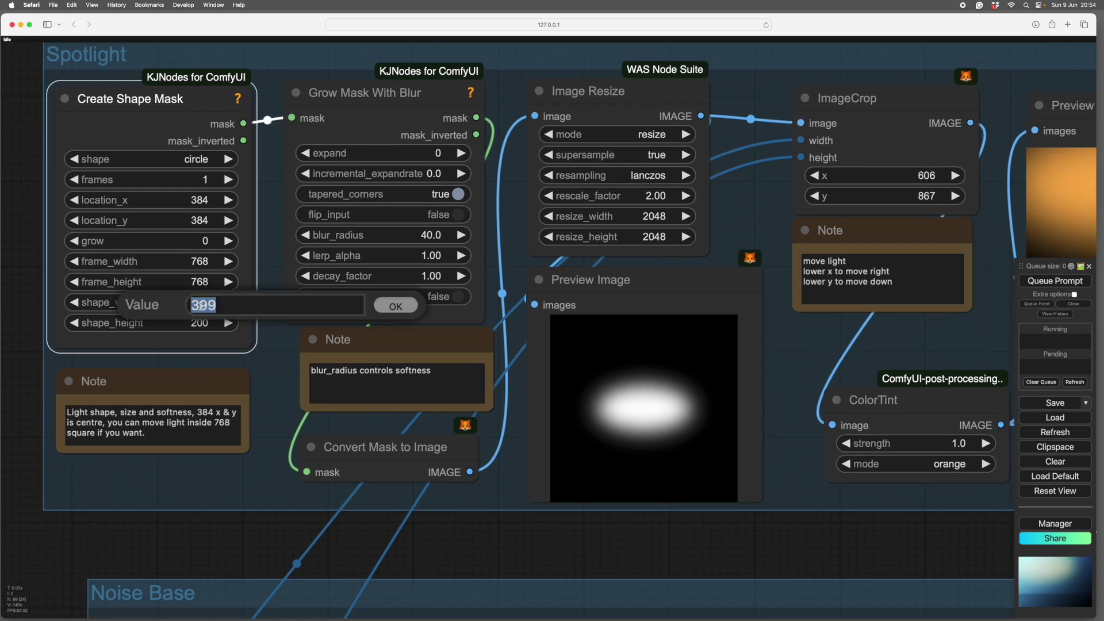
{"action": "type", "text": "200"}
{"action": "key", "text": "Return"}
{"action": "key", "text": "ctrl+Return"}
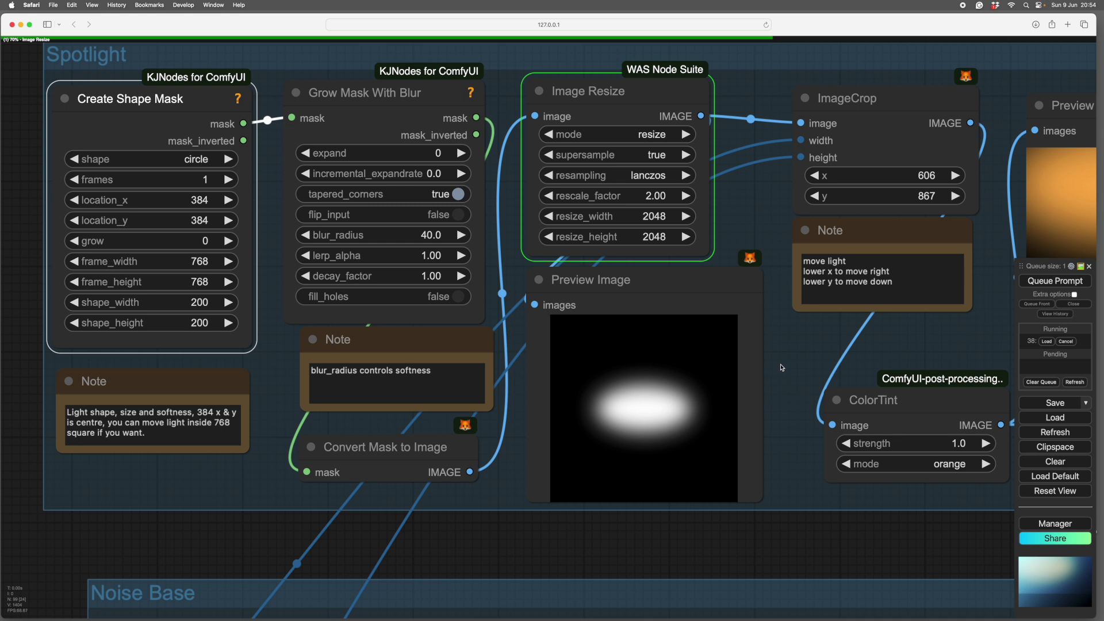
Step: Review the shape options of the Create Shape Mask node and keep circle selected
{"action": "left_click", "coordinate": [204, 161]}
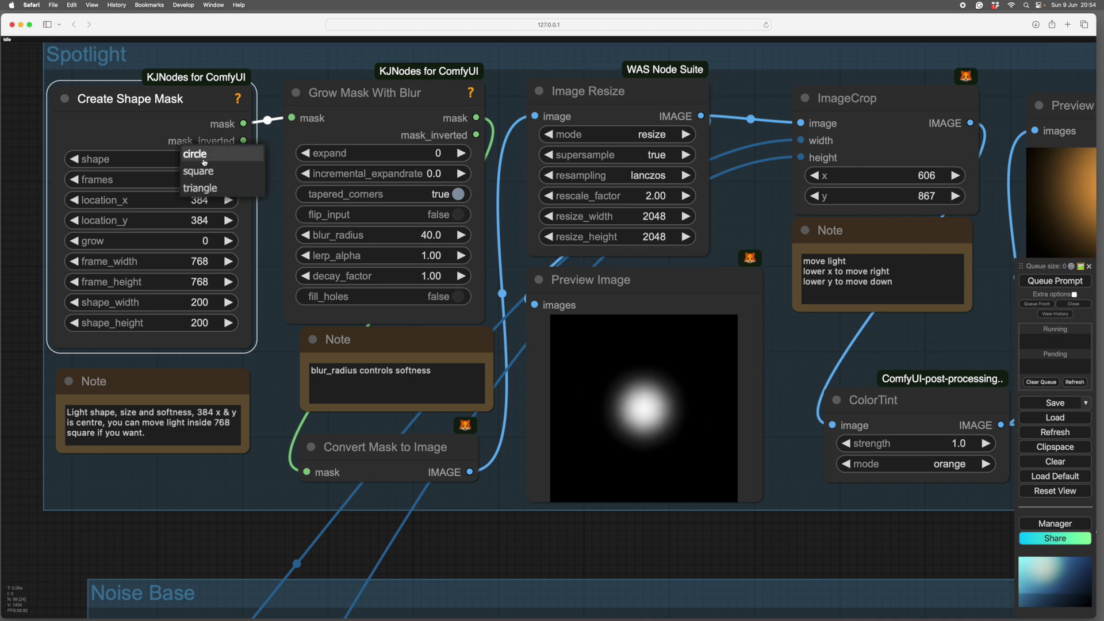
{"action": "left_click", "coordinate": [198, 154]}
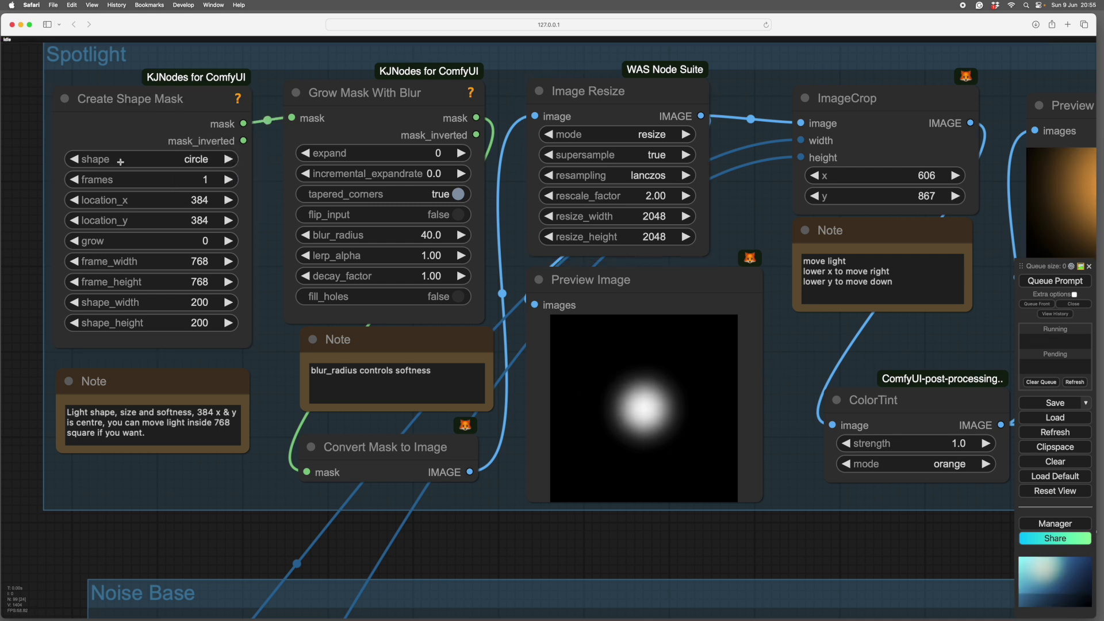
{"action": "left_click_drag", "start_coordinate": [793, 443], "coordinate": [701, 415]}
{"action": "left_click_drag", "start_coordinate": [425, 388], "coordinate": [478, 414]}
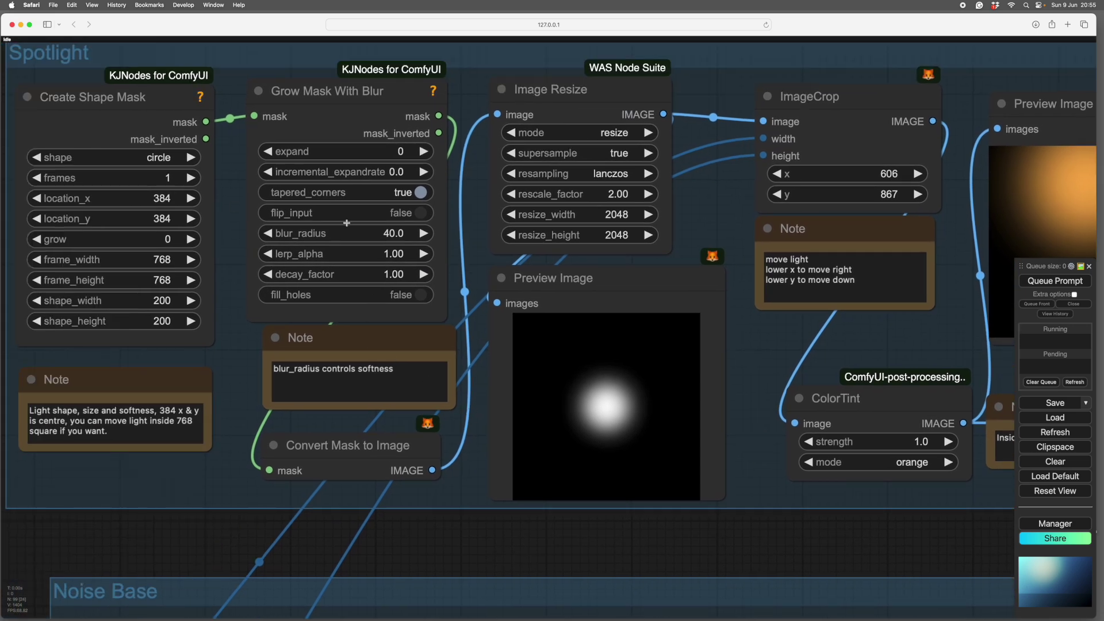
Step: Examine the Image Resize and ImageCrop nodes with the light-moving note, comparing the mask preview with the tinted light preview
{"action": "left_click_drag", "start_coordinate": [751, 380], "coordinate": [404, 340]}
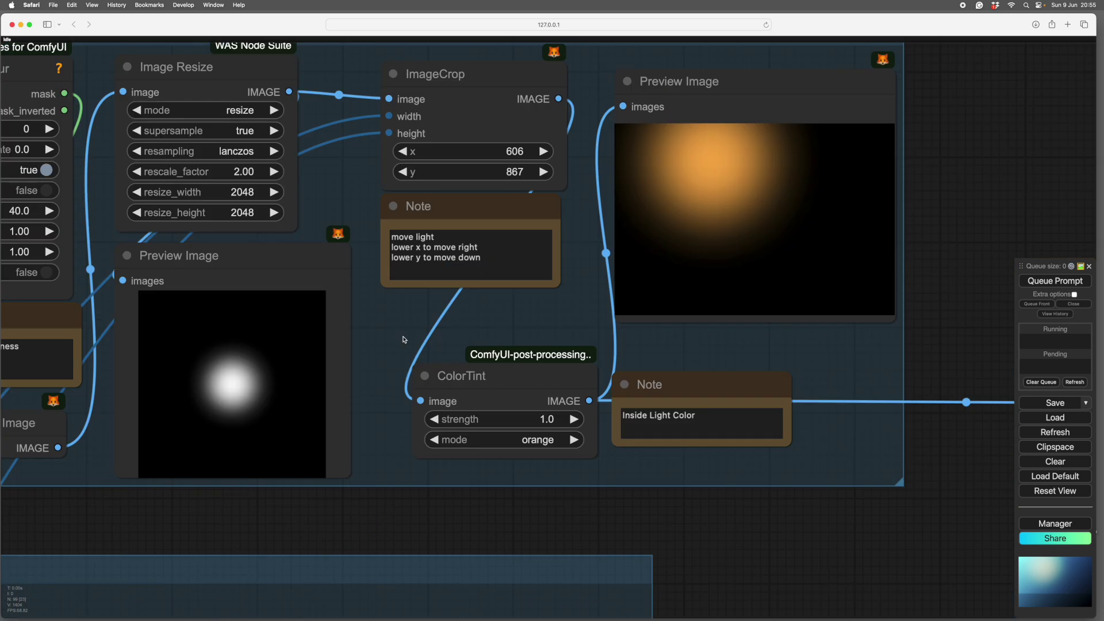
{"action": "left_click_drag", "start_coordinate": [534, 322], "coordinate": [488, 385]}
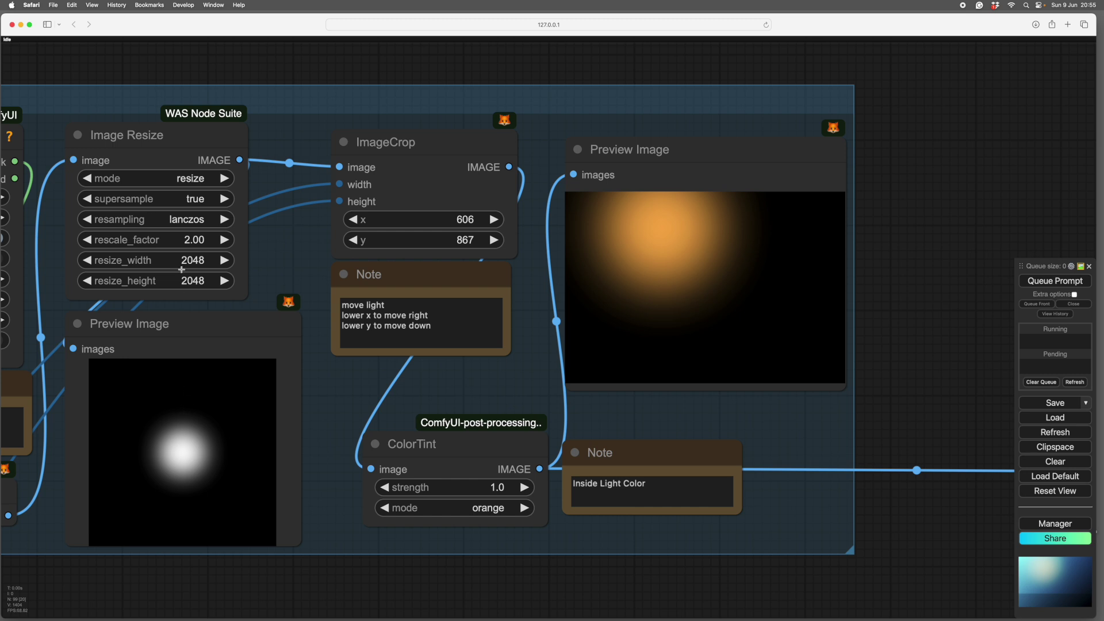
{"action": "left_click_drag", "start_coordinate": [296, 259], "coordinate": [305, 252]}
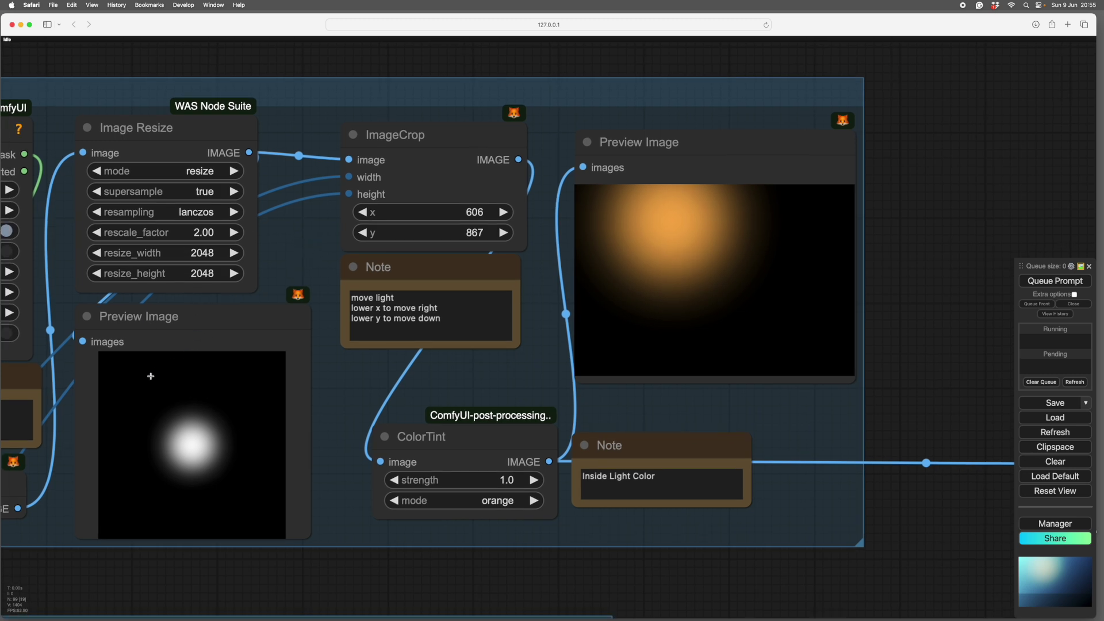
{"action": "left_click_drag", "start_coordinate": [353, 397], "coordinate": [252, 411]}
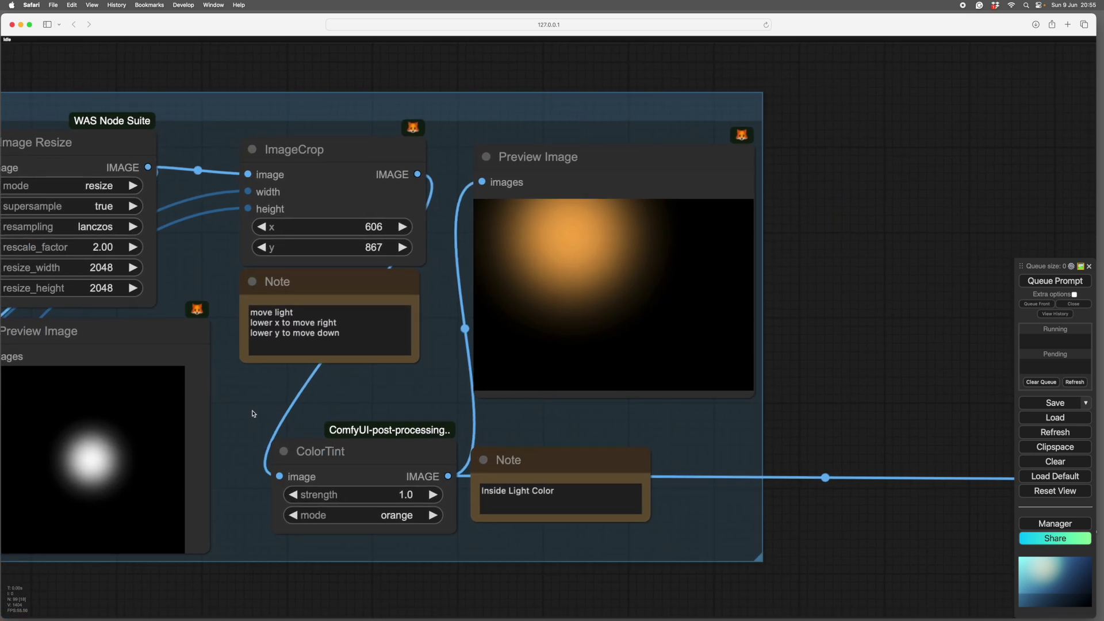
{"action": "left_click_drag", "start_coordinate": [356, 398], "coordinate": [352, 434]}
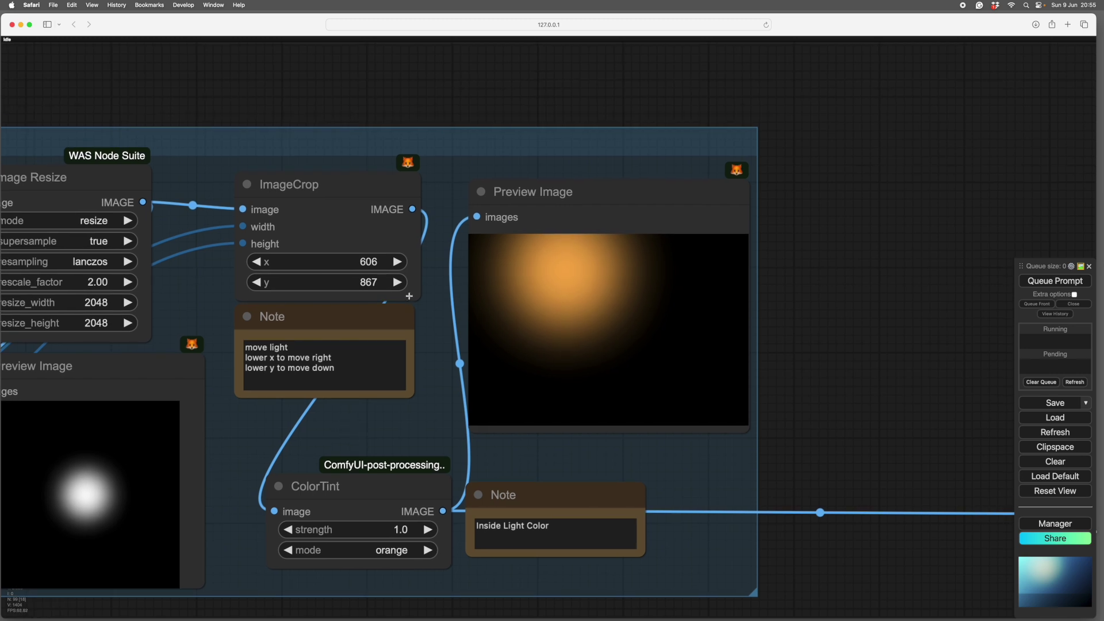
{"action": "left_click_drag", "start_coordinate": [435, 288], "coordinate": [433, 326]}
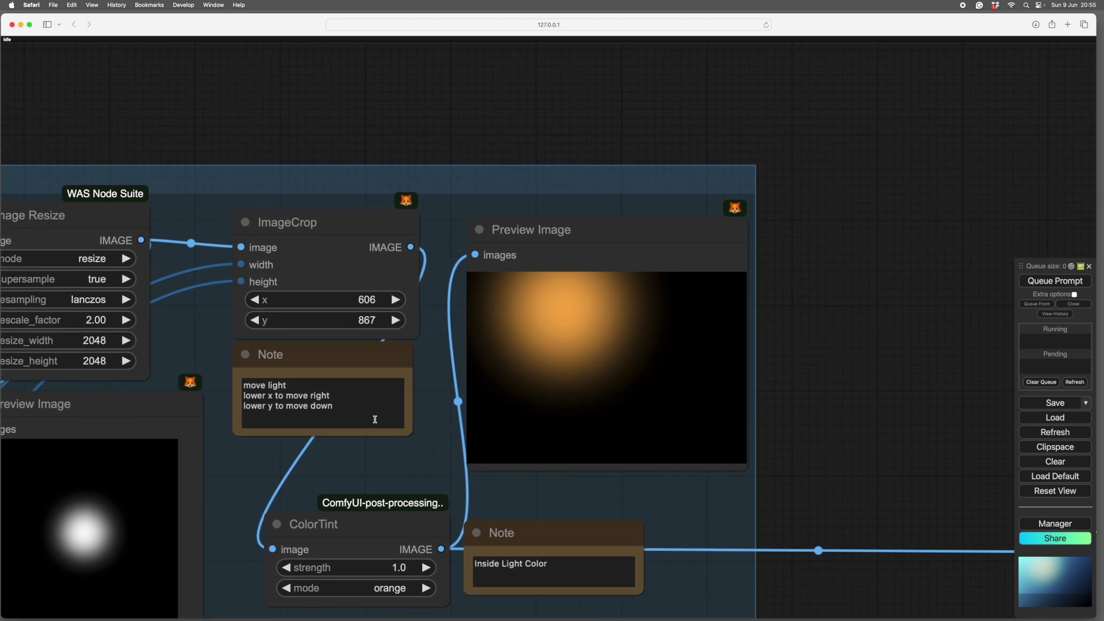
Step: Nudge the "move light" note slightly away from ImageCrop, and shift the ColorTint node slightly closer to that note
{"action": "left_click_drag", "start_coordinate": [349, 349], "coordinate": [358, 360]}
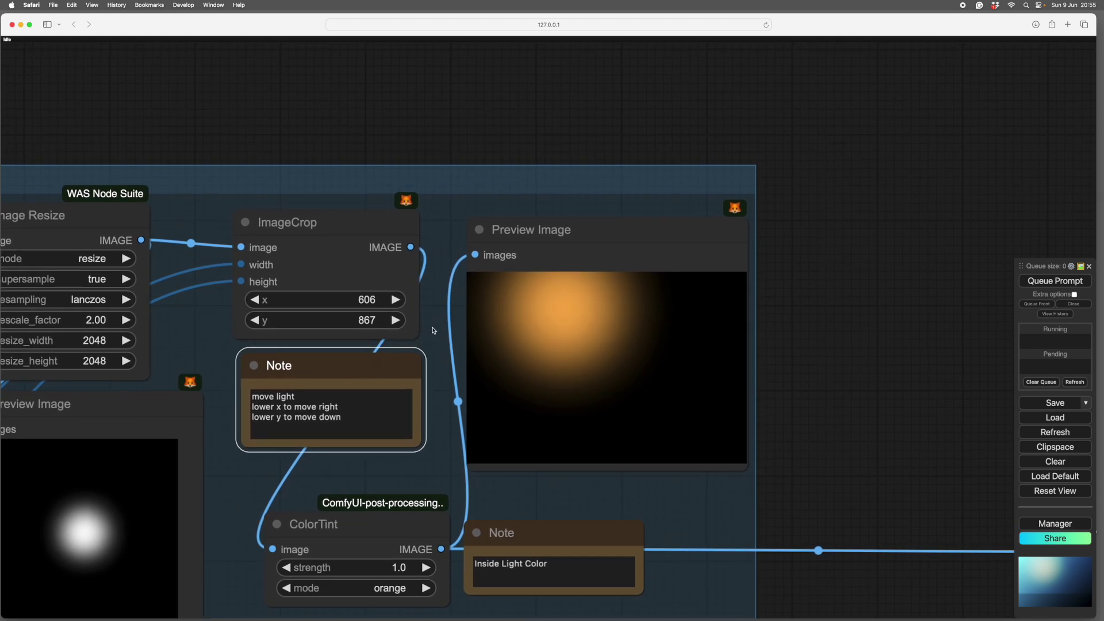
{"action": "left_click_drag", "start_coordinate": [433, 331], "coordinate": [454, 339]}
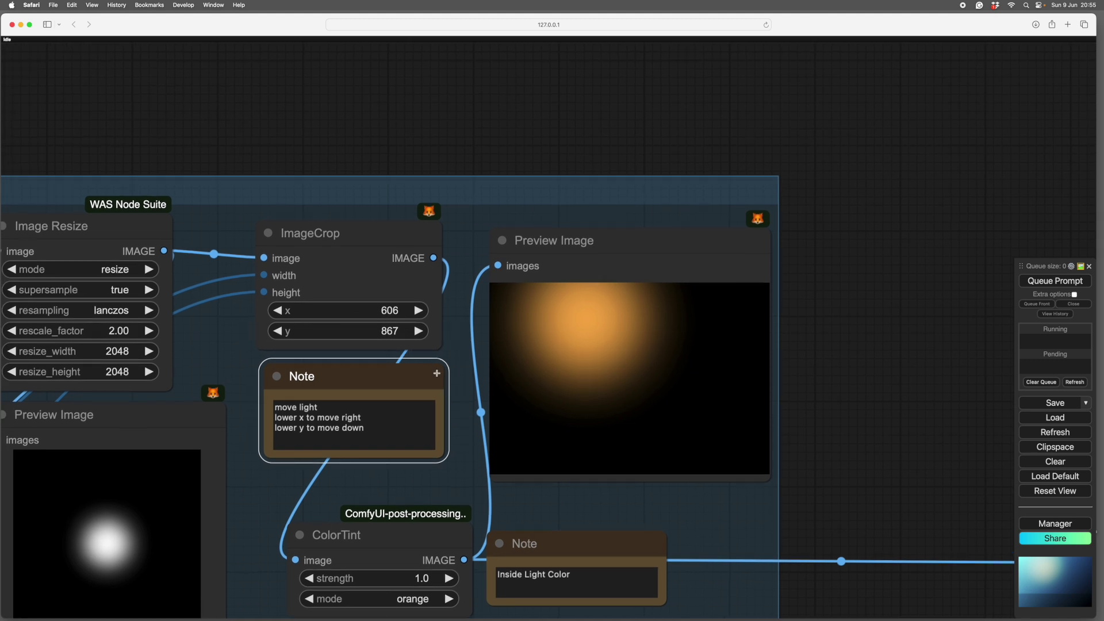
{"action": "left_click_drag", "start_coordinate": [448, 492], "coordinate": [235, 467]}
{"action": "left_click_drag", "start_coordinate": [339, 485], "coordinate": [394, 514]}
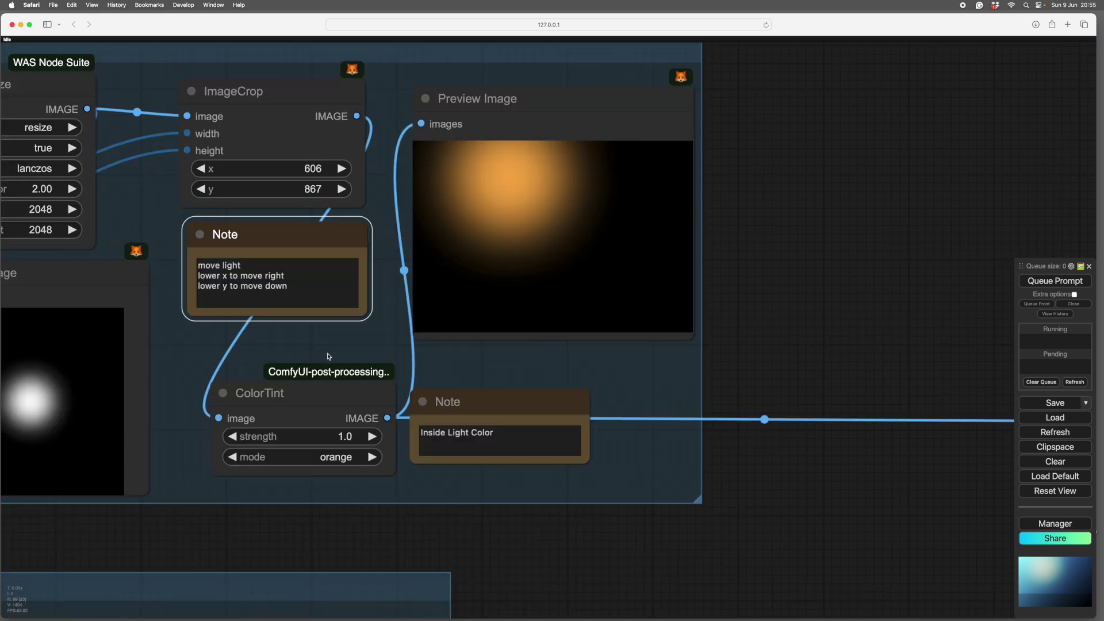
{"action": "scroll", "coordinate": [329, 357], "scroll_direction": "right", "scroll_amount": 2}
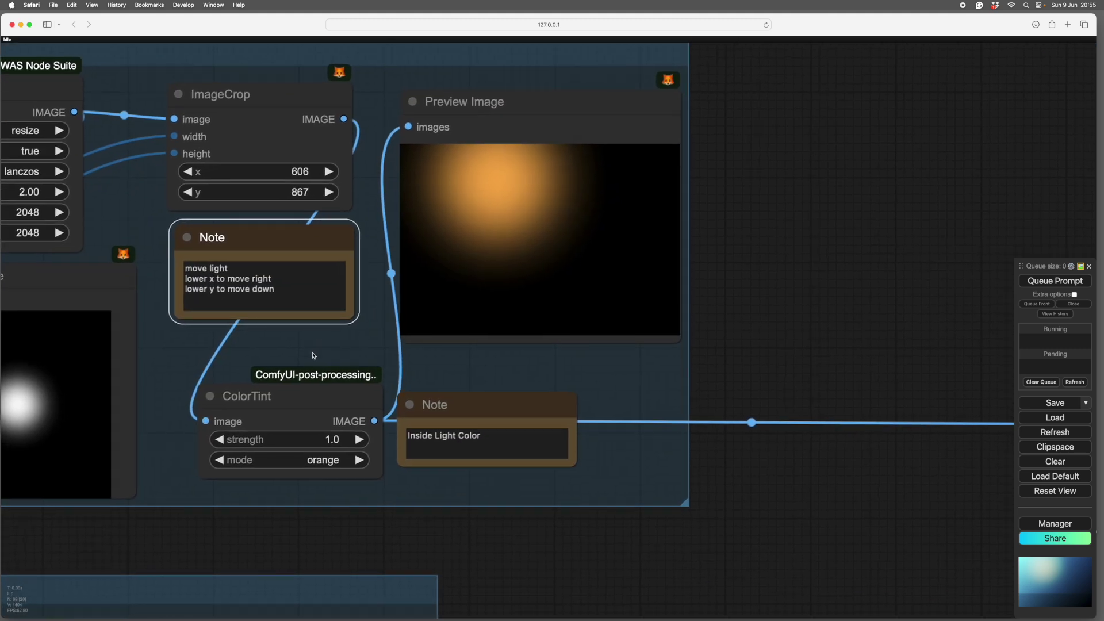
{"action": "left_click_drag", "start_coordinate": [295, 397], "coordinate": [278, 384]}
{"action": "scroll", "coordinate": [376, 493], "scroll_direction": "right", "scroll_amount": 2}
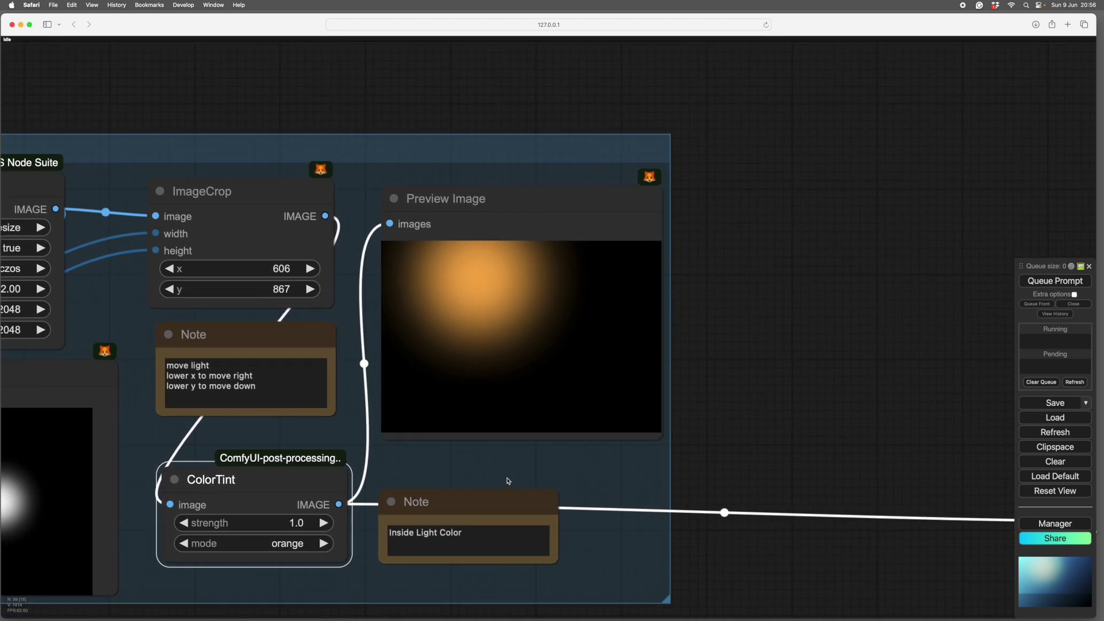
Step: Trace the ImageCrop width and height connections back to the Constant NumberWidth and Constant NumberHeight nodes, and compare the Noise Base links
{"action": "left_click_drag", "start_coordinate": [572, 479], "coordinate": [633, 466]}
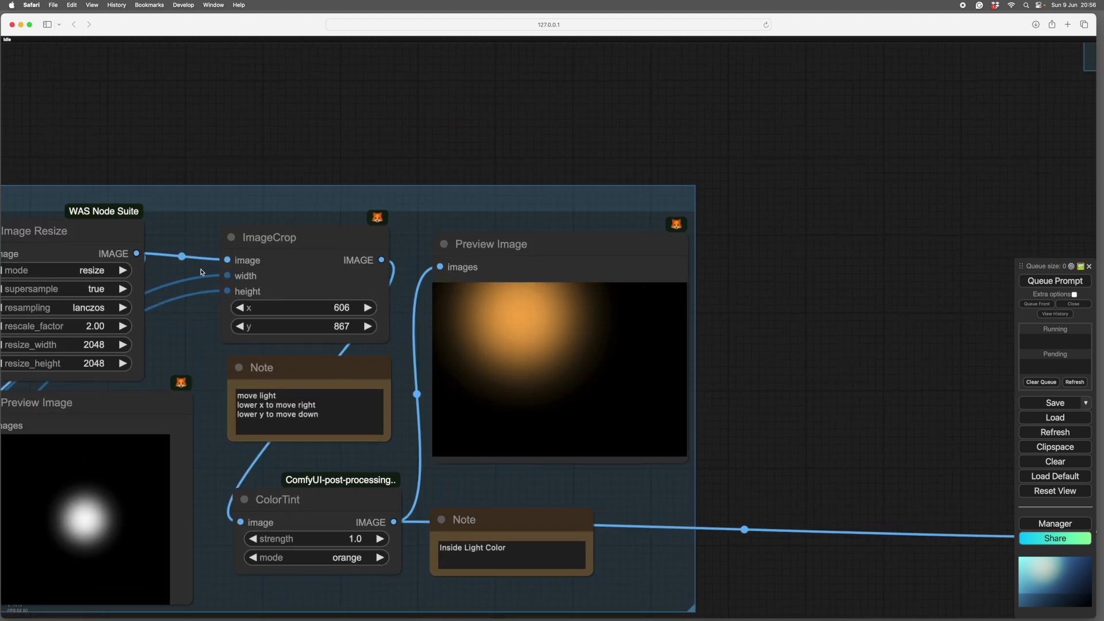
{"action": "left_click_drag", "start_coordinate": [201, 356], "coordinate": [388, 237]}
{"action": "left_click_drag", "start_coordinate": [363, 503], "coordinate": [657, 446]}
{"action": "scroll", "coordinate": [277, 482], "scroll_direction": "down", "scroll_amount": 20}
{"action": "scroll", "coordinate": [277, 482], "scroll_direction": "left", "scroll_amount": 15}
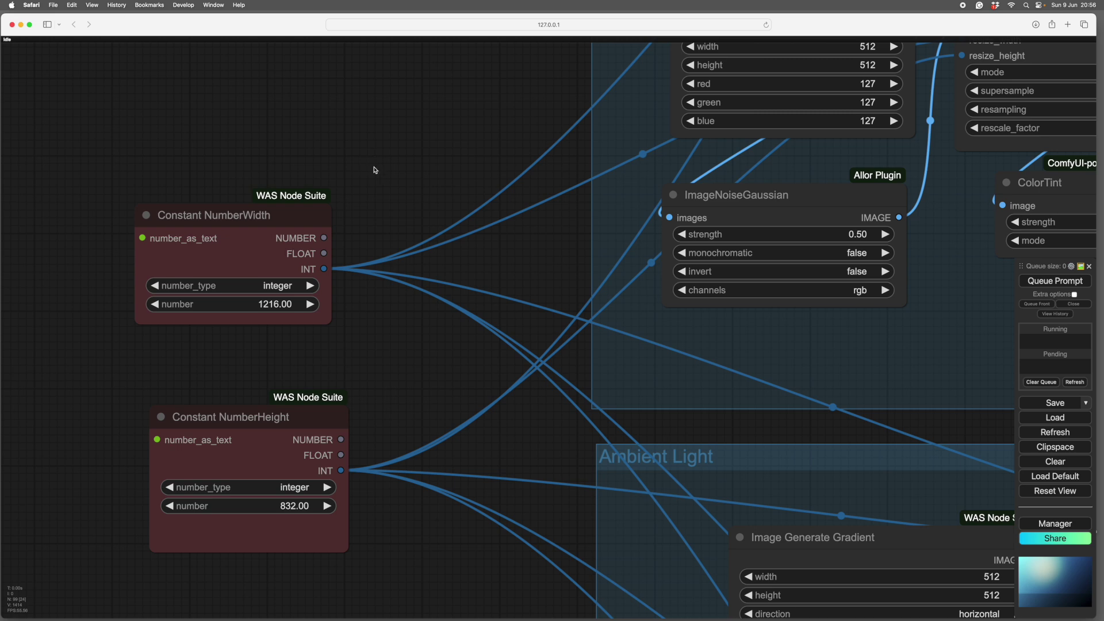
{"action": "scroll", "coordinate": [259, 371], "scroll_direction": "right", "scroll_amount": 10}
{"action": "scroll", "coordinate": [259, 371], "scroll_direction": "up", "scroll_amount": 5}
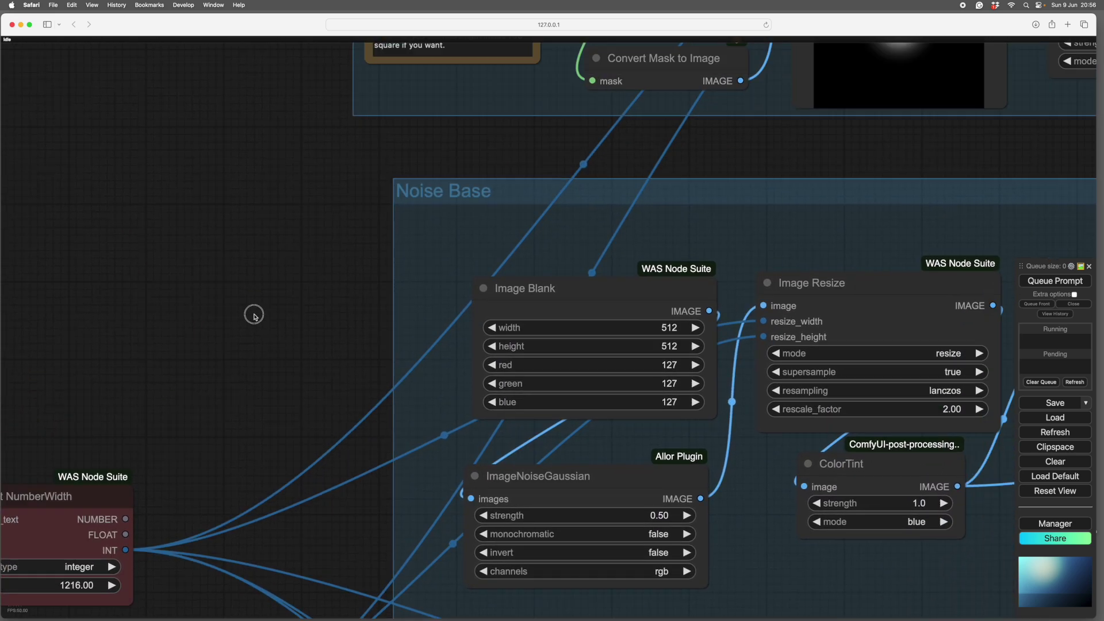
{"action": "left_click_drag", "start_coordinate": [540, 255], "coordinate": [64, 277]}
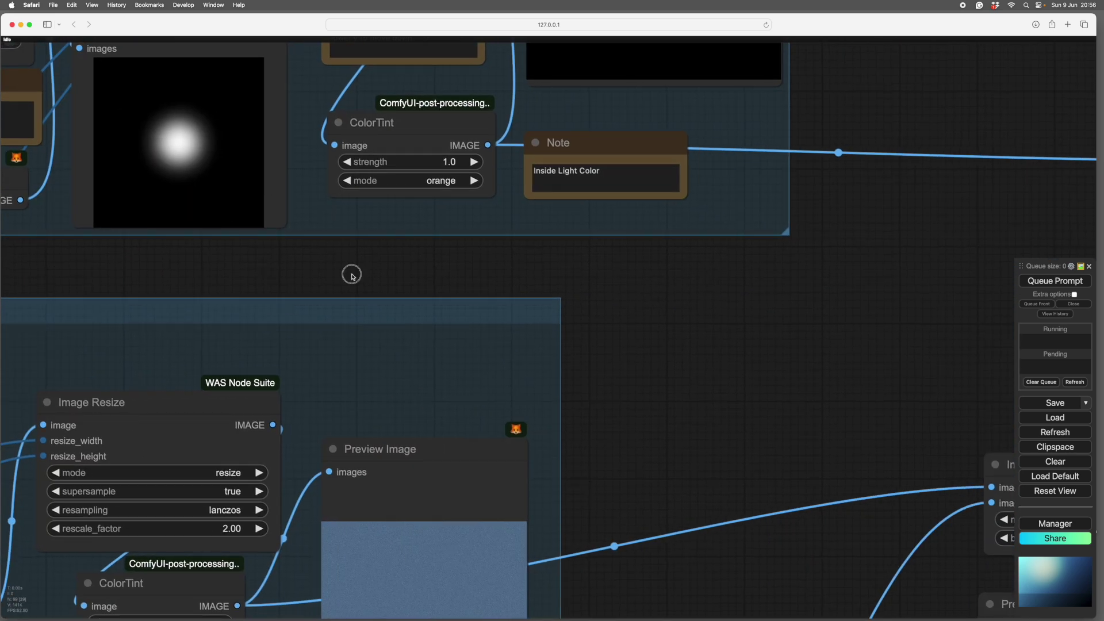
{"action": "scroll", "coordinate": [352, 275], "scroll_direction": "left", "scroll_amount": 15}
{"action": "scroll", "coordinate": [352, 275], "scroll_direction": "down", "scroll_amount": 5}
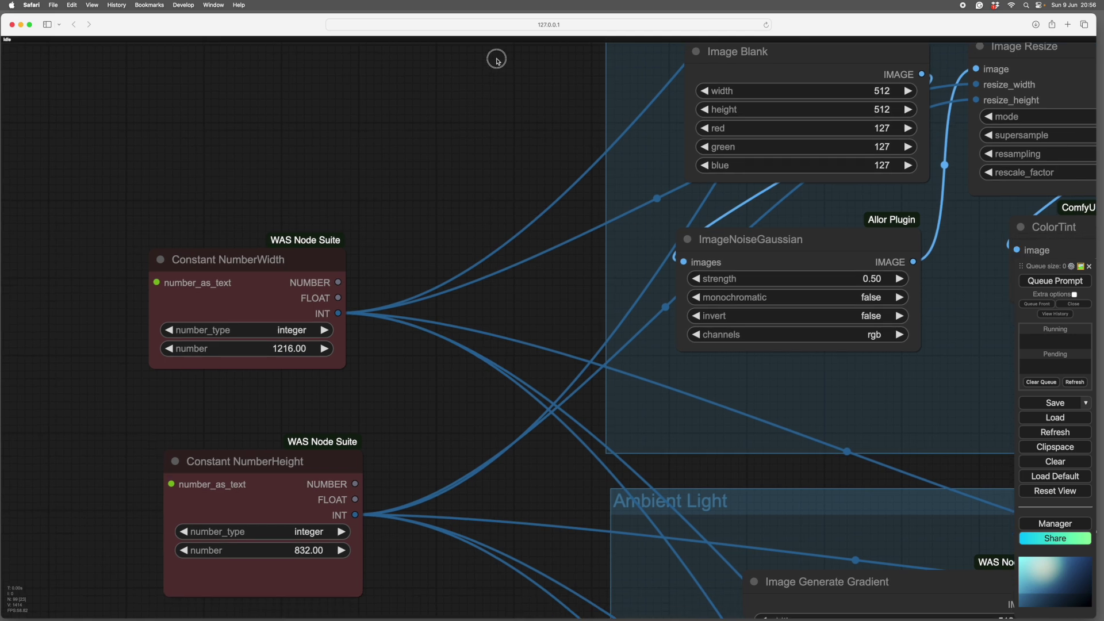
{"action": "scroll", "coordinate": [381, 136], "scroll_direction": "right", "scroll_amount": 10}
{"action": "scroll", "coordinate": [382, 136], "scroll_direction": "up", "scroll_amount": 6}
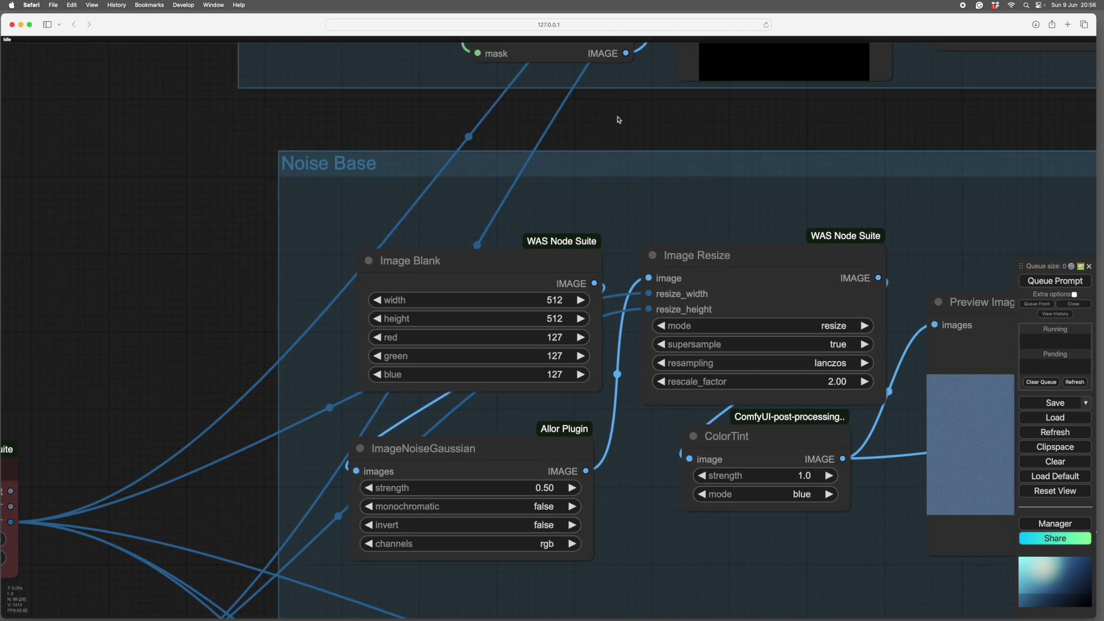
Step: Review the Spotlight group's chain from the blurred mask through resize, crop and ColorTint to the orange light preview
{"action": "left_click_drag", "start_coordinate": [885, 133], "coordinate": [225, 417]}
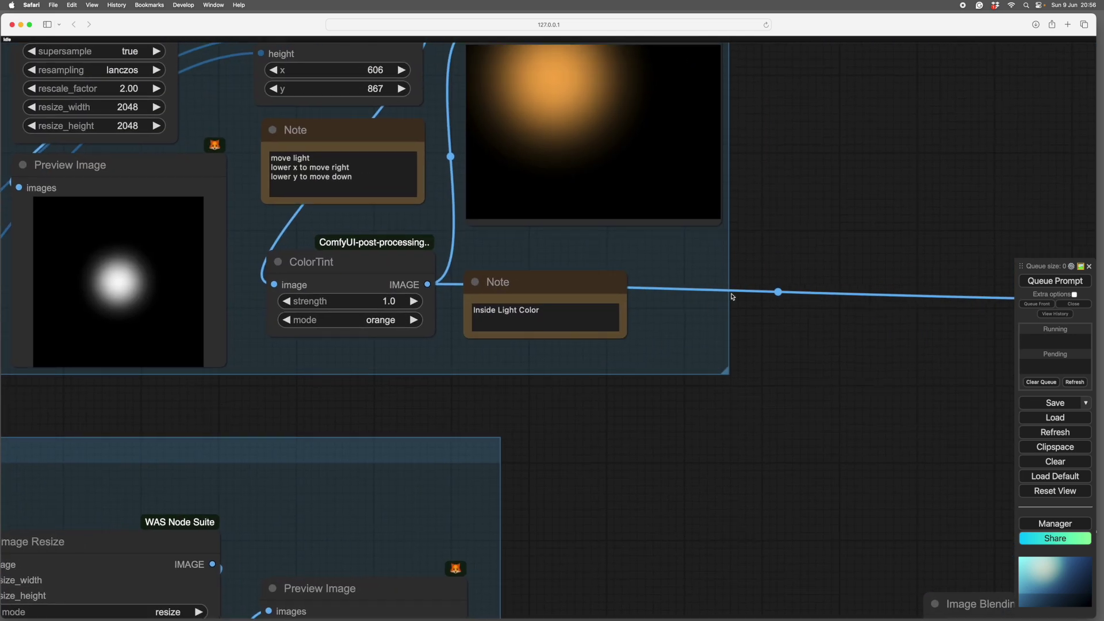
{"action": "scroll", "coordinate": [732, 297], "scroll_direction": "right", "scroll_amount": 2}
{"action": "scroll", "coordinate": [732, 297], "scroll_direction": "up", "scroll_amount": 3}
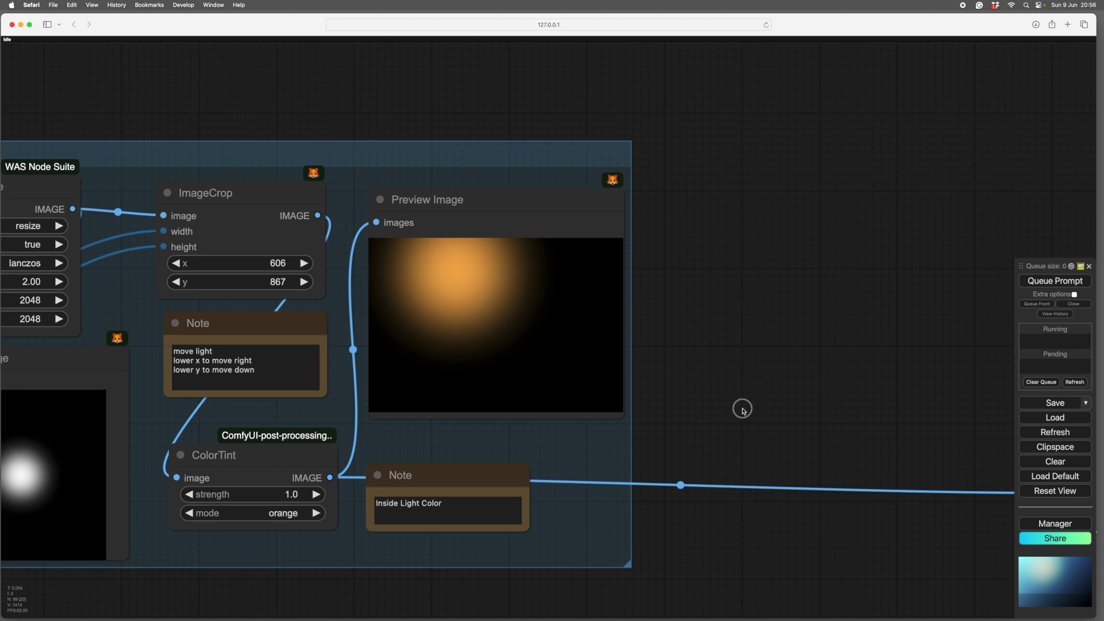
{"action": "scroll", "coordinate": [765, 382], "scroll_direction": "left", "scroll_amount": 5}
{"action": "scroll", "coordinate": [765, 383], "scroll_direction": "down", "scroll_amount": 1}
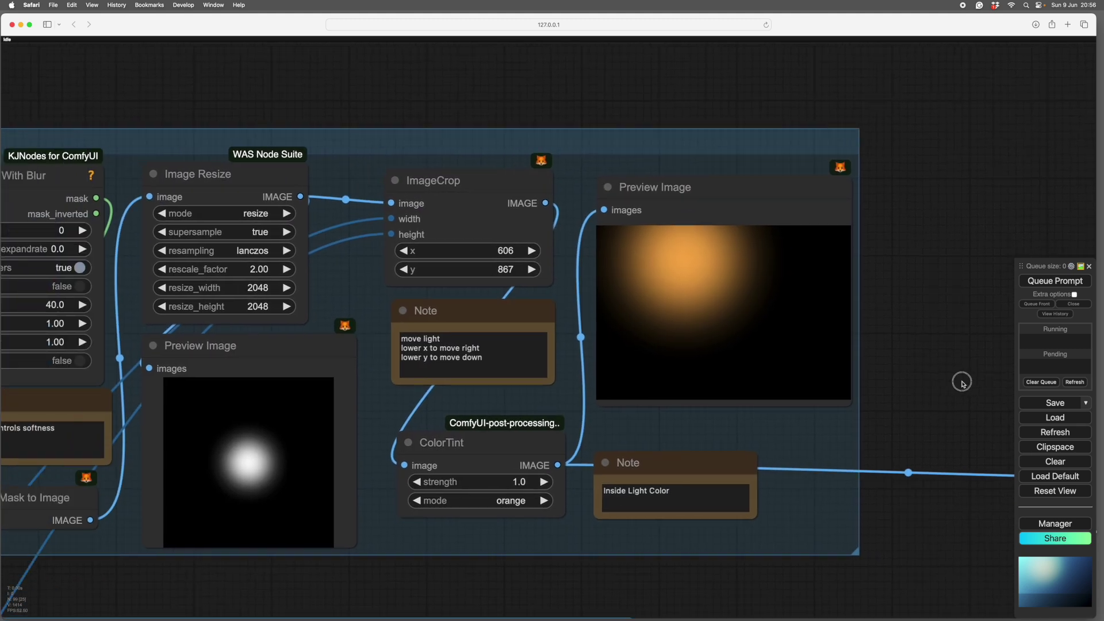
{"action": "left_click_drag", "start_coordinate": [962, 382], "coordinate": [989, 374]}
{"action": "scroll", "coordinate": [991, 380], "scroll_direction": "down", "scroll_amount": 2}
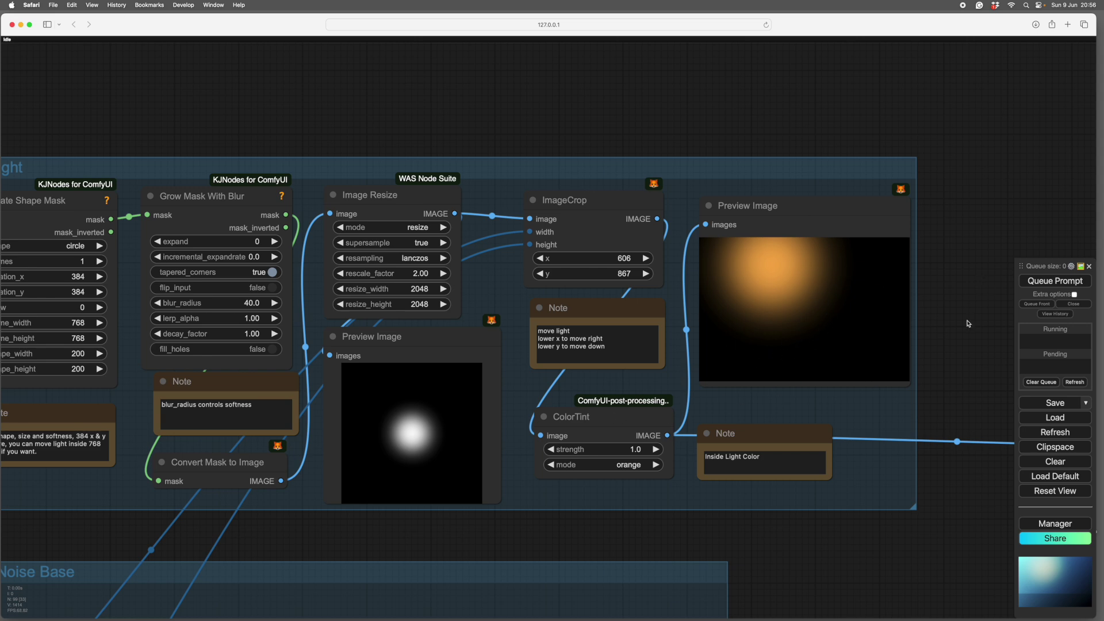
{"action": "scroll", "coordinate": [943, 357], "scroll_direction": "down", "scroll_amount": 5}
{"action": "scroll", "coordinate": [473, 314], "scroll_direction": "left", "scroll_amount": 3}
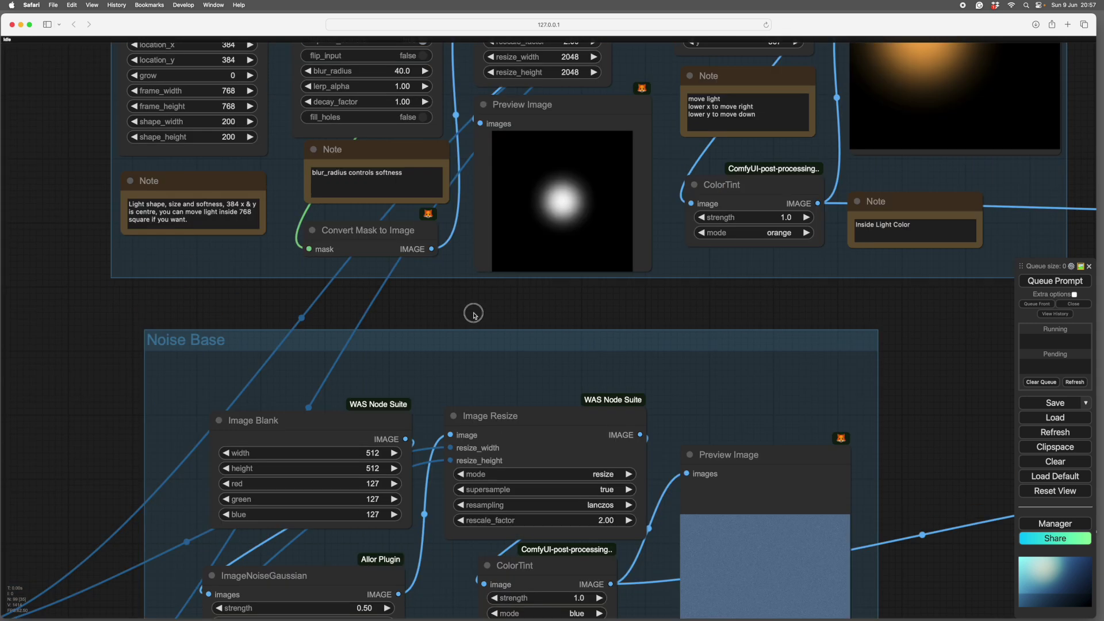
{"action": "left_click_drag", "start_coordinate": [474, 314], "coordinate": [377, 424]}
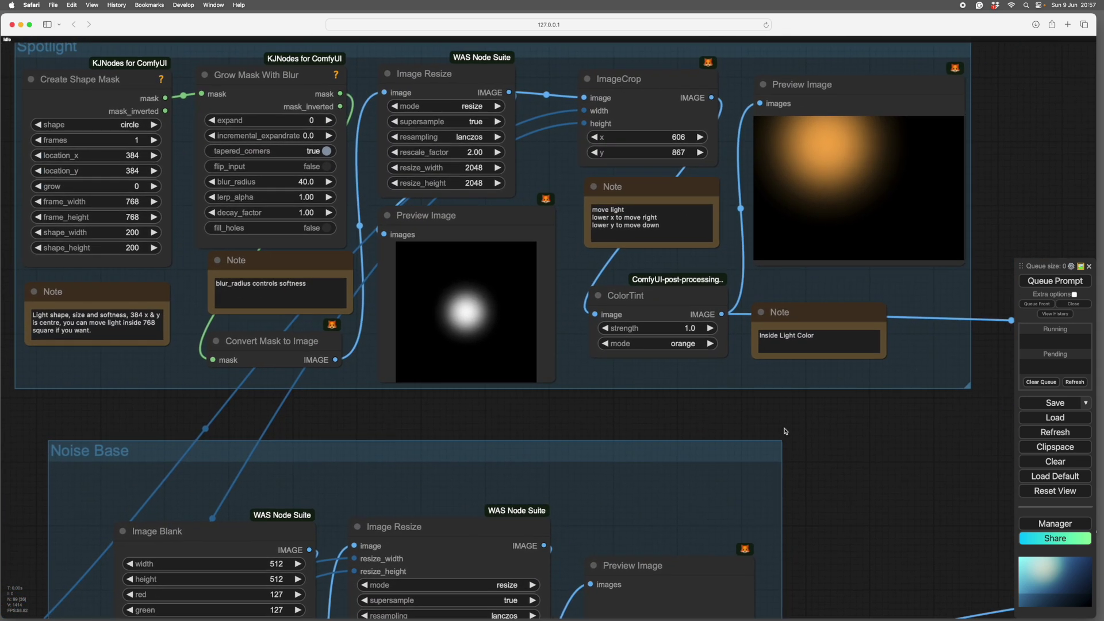
{"action": "left_click_drag", "start_coordinate": [823, 433], "coordinate": [730, 471]}
{"action": "scroll", "coordinate": [729, 472], "scroll_direction": "right", "scroll_amount": 2}
{"action": "scroll", "coordinate": [729, 472], "scroll_direction": "up", "scroll_amount": 1}
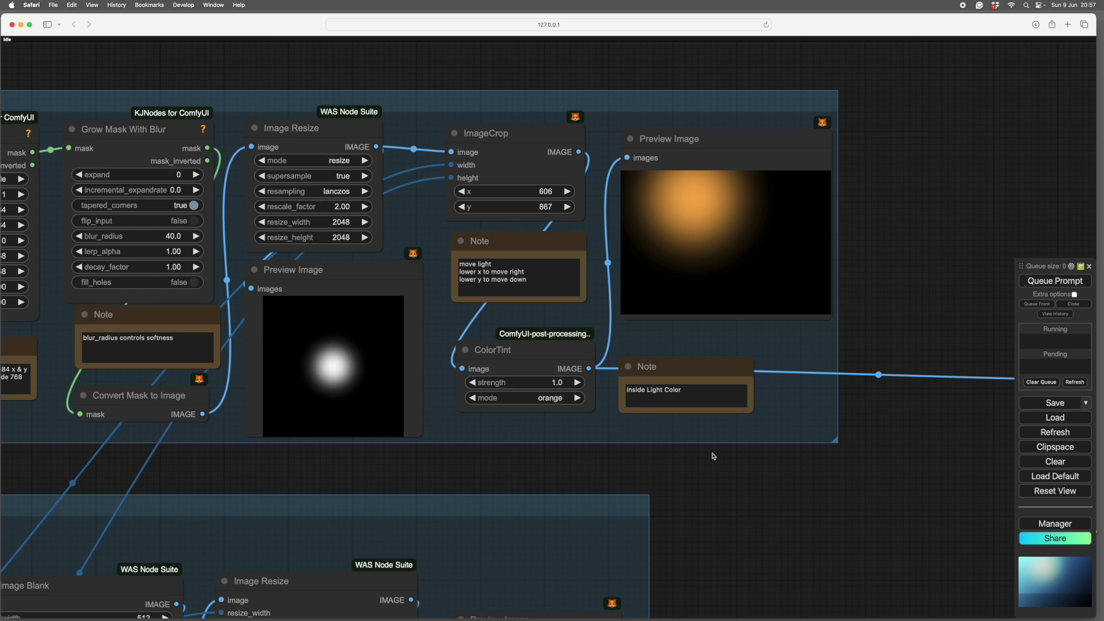
Step: Examine the Noise Base group's blank image, Gaussian noise, resize and color tint nodes along with the preview
{"action": "scroll", "coordinate": [713, 456], "scroll_direction": "down", "scroll_amount": 5}
{"action": "scroll", "coordinate": [713, 456], "scroll_direction": "left", "scroll_amount": 4}
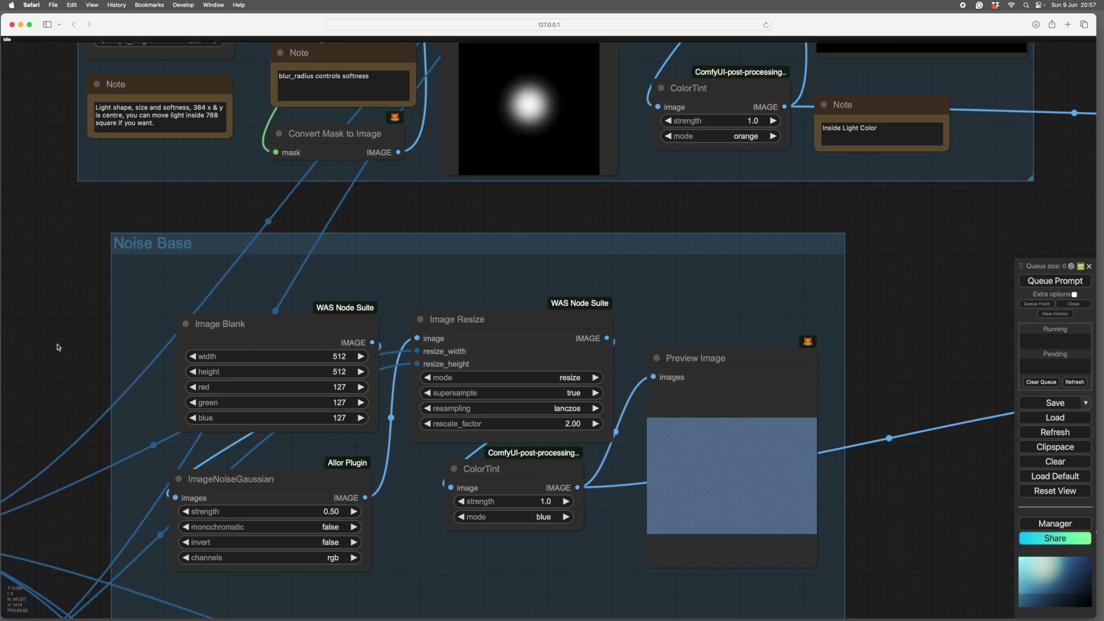
{"action": "scroll", "coordinate": [57, 347], "scroll_direction": "down", "scroll_amount": 2}
{"action": "scroll", "coordinate": [57, 348], "scroll_direction": "left", "scroll_amount": 1}
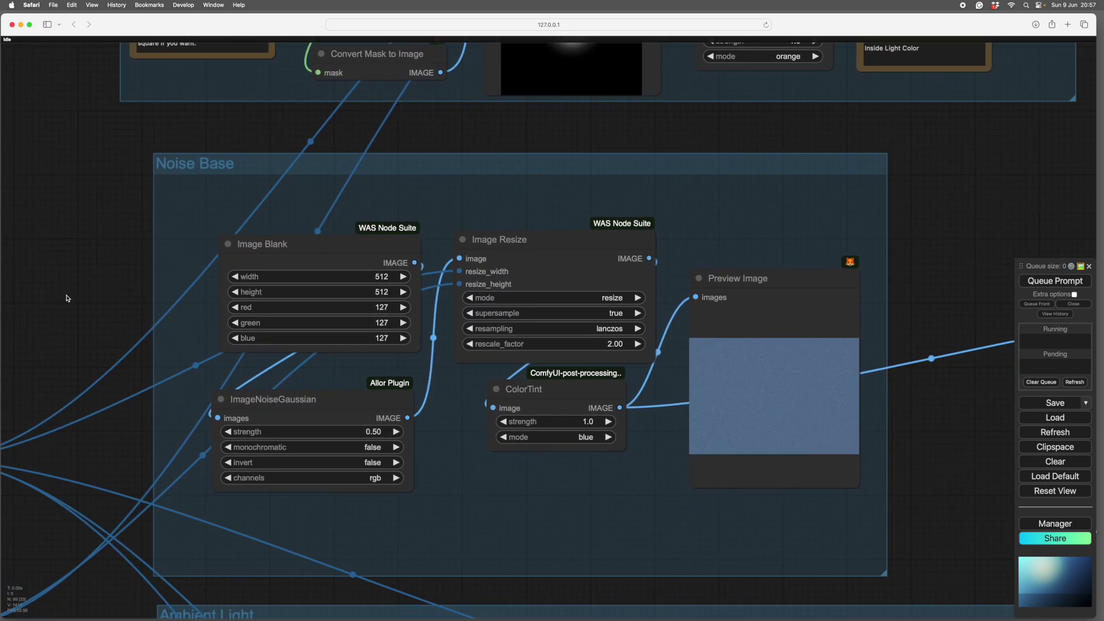
Step: Nudge Image Blank, ImageNoiseGaussian and Image Resize slightly to tidy the spacing of nodes in the Noise Base group
{"action": "left_click_drag", "start_coordinate": [340, 348], "coordinate": [322, 347]}
{"action": "left_click_drag", "start_coordinate": [324, 373], "coordinate": [282, 392]}
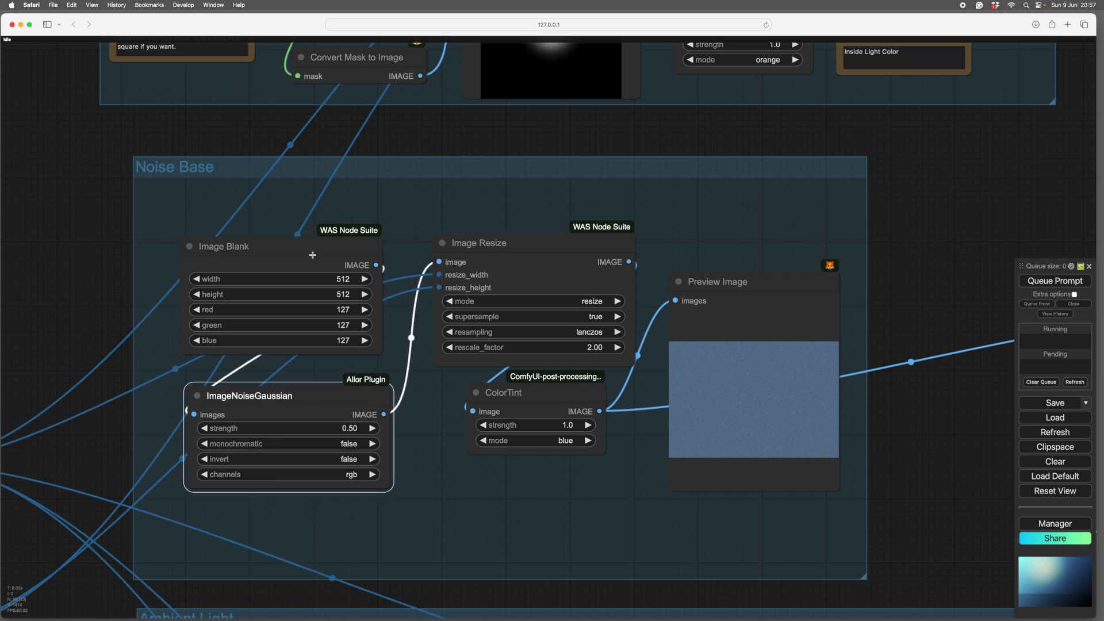
{"action": "left_click", "coordinate": [308, 246]}
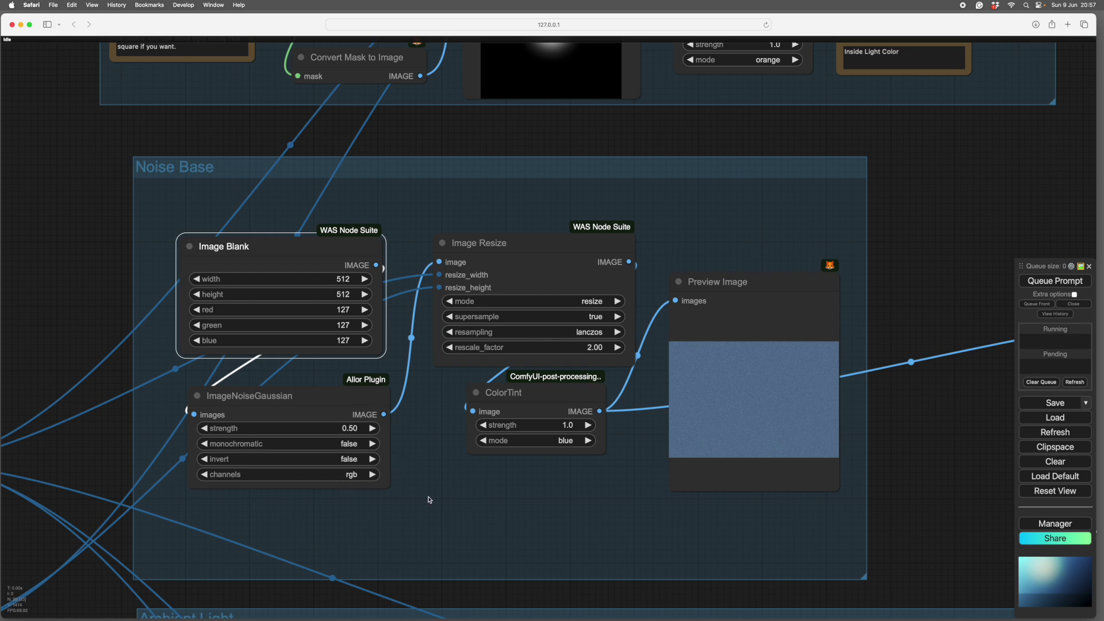
{"action": "left_click_drag", "start_coordinate": [471, 511], "coordinate": [261, 566]}
{"action": "left_click_drag", "start_coordinate": [320, 304], "coordinate": [314, 303]}
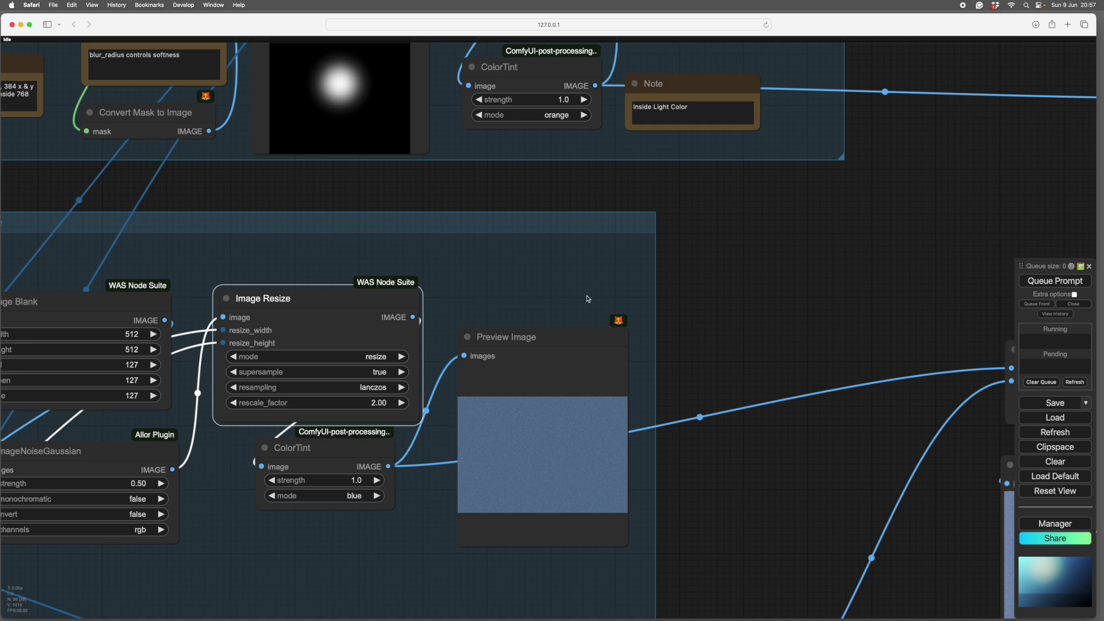
Step: Examine the blue noise preview in the Noise Base group and its link toward the Image Blending Mode node
{"action": "left_click_drag", "start_coordinate": [546, 261], "coordinate": [549, 264]}
{"action": "left_click_drag", "start_coordinate": [373, 558], "coordinate": [313, 494]}
{"action": "left_click_drag", "start_coordinate": [469, 219], "coordinate": [465, 222]}
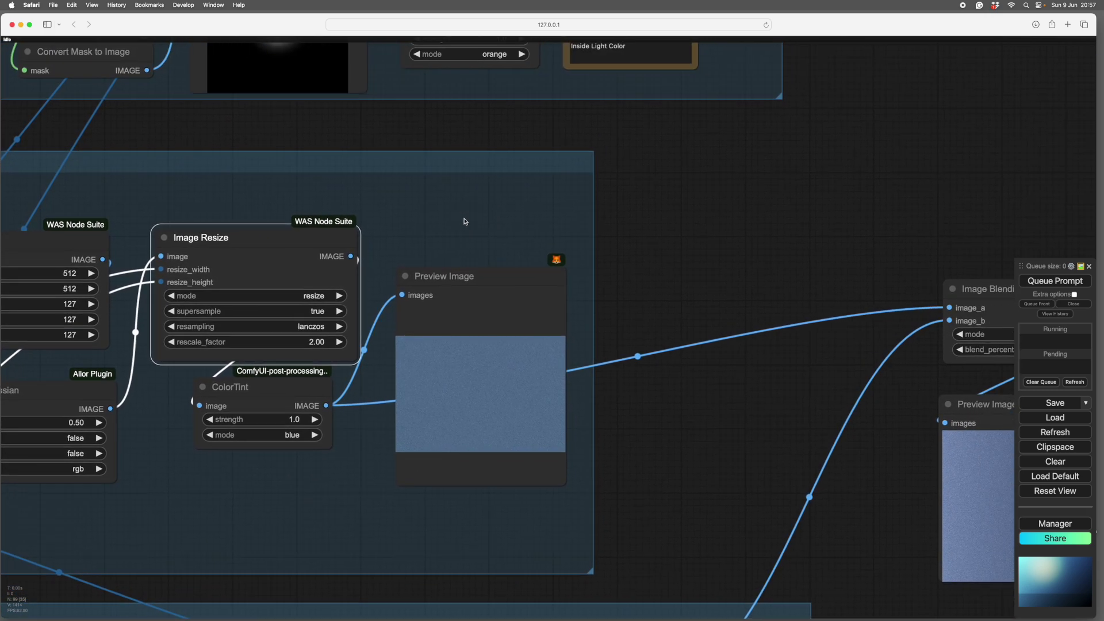
{"action": "left_click_drag", "start_coordinate": [325, 487], "coordinate": [257, 500]}
{"action": "left_click_drag", "start_coordinate": [356, 536], "coordinate": [334, 544]}
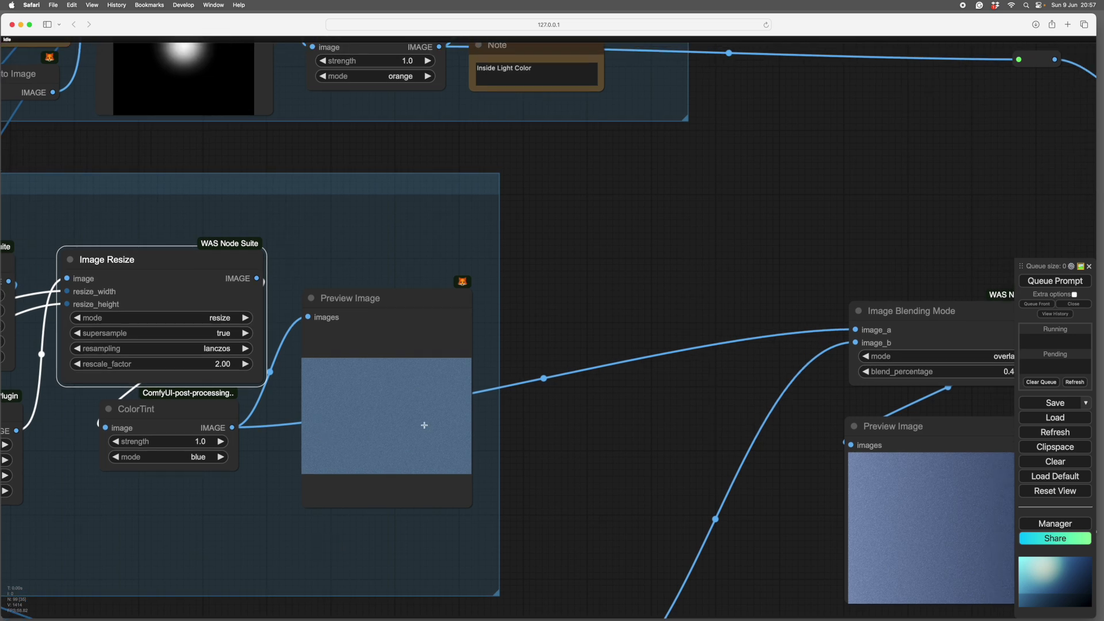
{"action": "scroll", "coordinate": [360, 517], "scroll_direction": "up", "scroll_amount": 3}
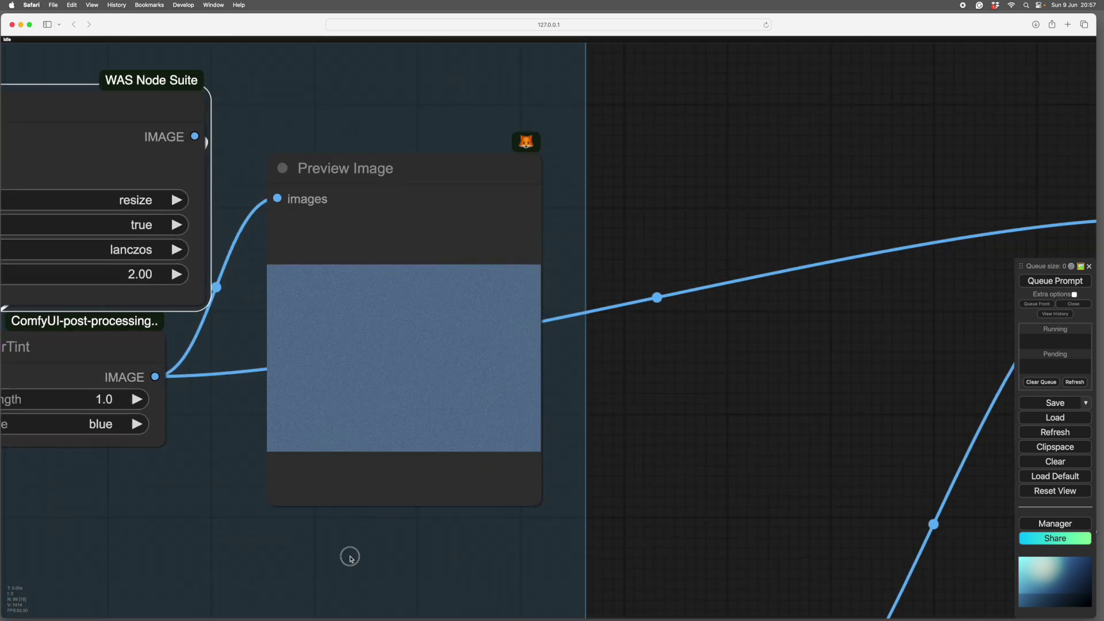
{"action": "scroll", "coordinate": [357, 556], "scroll_direction": "down", "scroll_amount": 3}
{"action": "scroll", "coordinate": [362, 557], "scroll_direction": "right", "scroll_amount": 4}
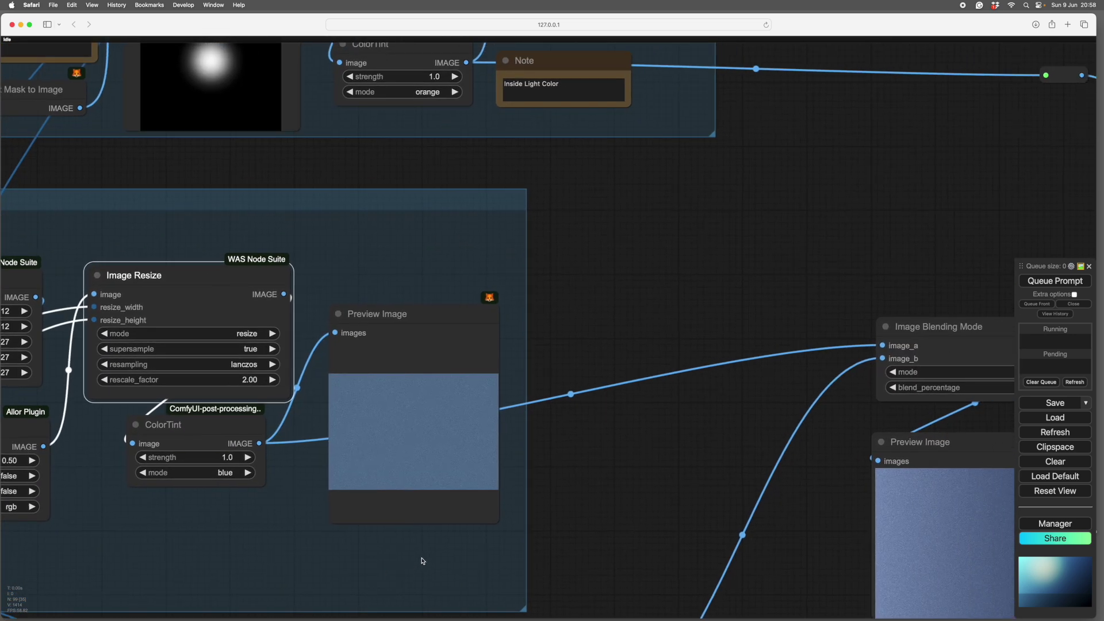
{"action": "scroll", "coordinate": [421, 561], "scroll_direction": "down", "scroll_amount": 2}
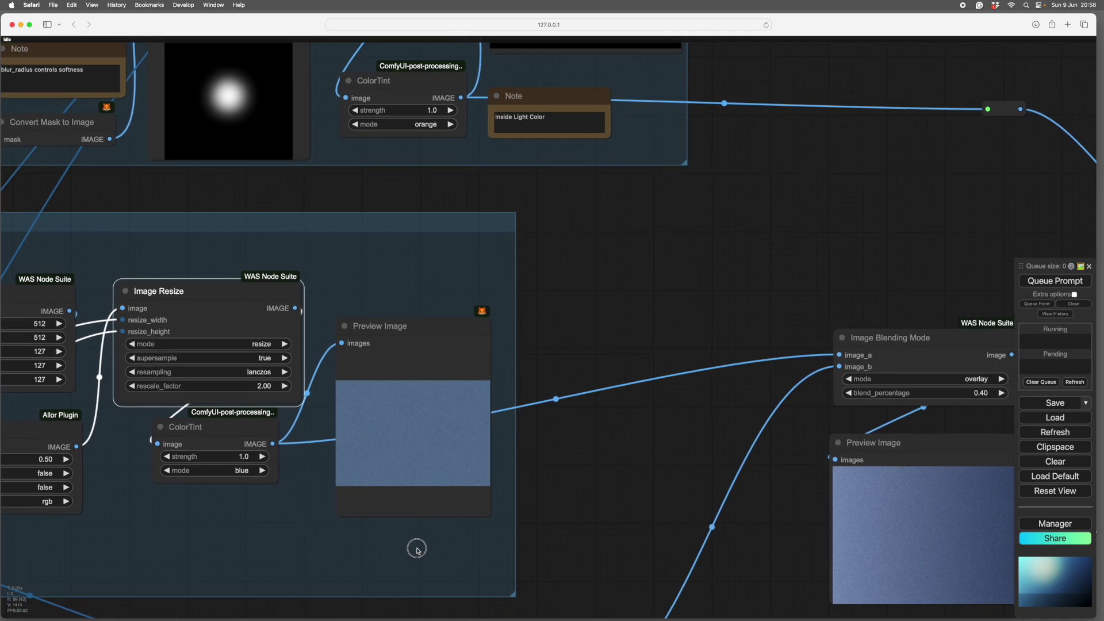
Step: Set the rotation of the Ambient Light group's Image Rotate node to 0 and queue the prompt
{"action": "left_click_drag", "start_coordinate": [417, 549], "coordinate": [442, 272]}
{"action": "scroll", "coordinate": [489, 406], "scroll_direction": "down", "scroll_amount": 4}
{"action": "mouse_move", "coordinate": [635, 460]}
{"action": "left_mouse_down"}
{"action": "mouse_move", "coordinate": [647, 458]}
{"action": "mouse_move", "coordinate": [652, 436]}
{"action": "mouse_move", "coordinate": [626, 465]}
{"action": "left_mouse_up"}
{"action": "scroll", "coordinate": [649, 457], "scroll_direction": "up", "scroll_amount": 2}
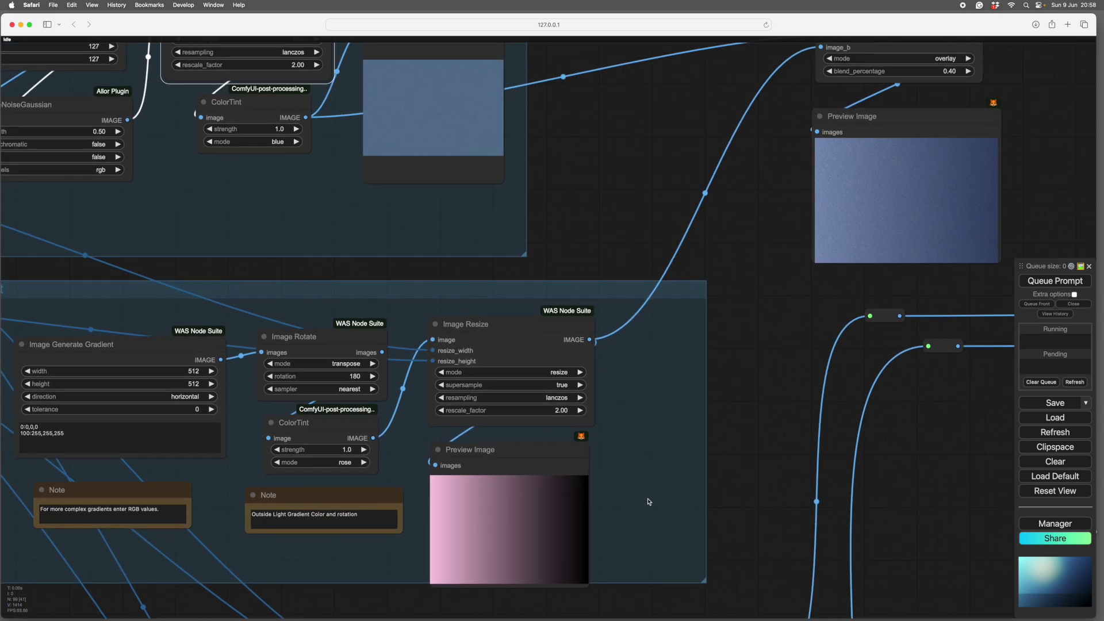
{"action": "left_click_drag", "start_coordinate": [649, 501], "coordinate": [662, 475]}
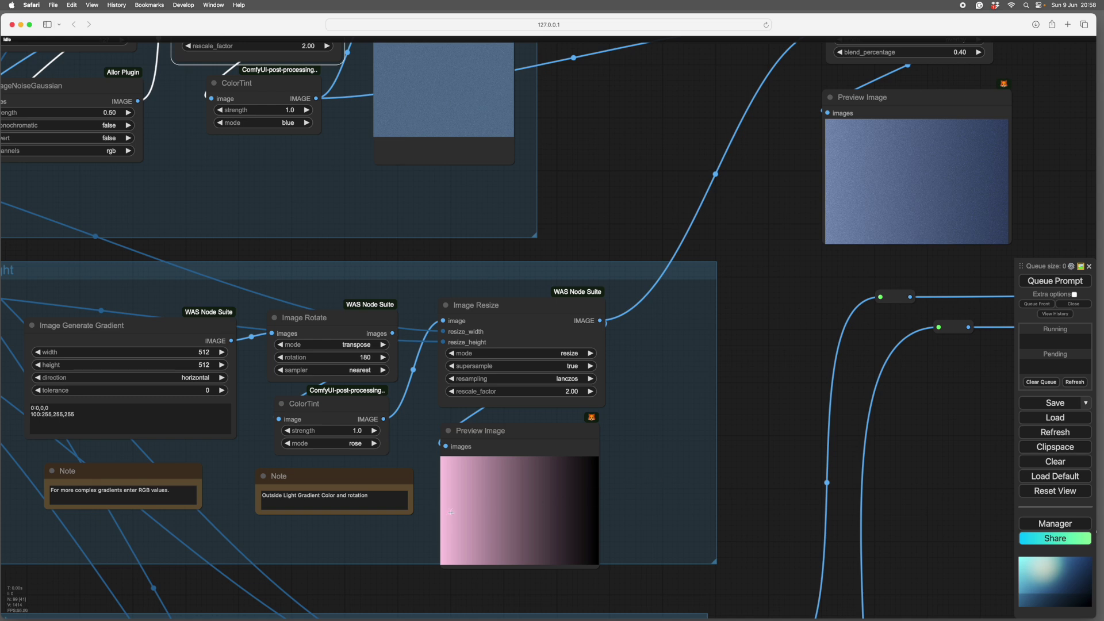
{"action": "left_click_drag", "start_coordinate": [641, 483], "coordinate": [667, 442]}
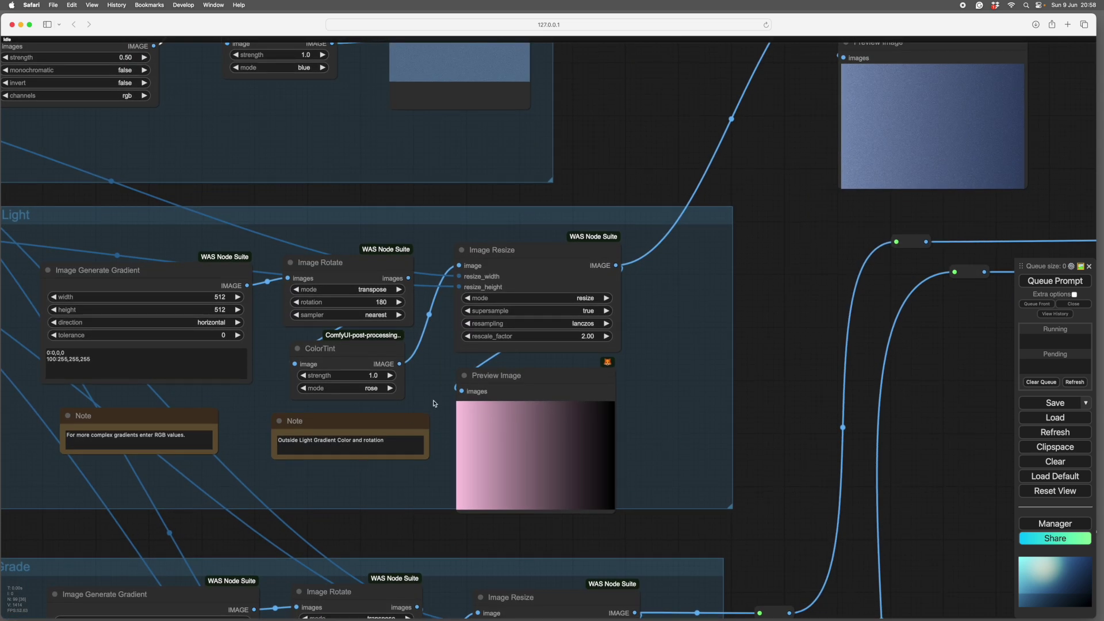
{"action": "left_click_drag", "start_coordinate": [434, 403], "coordinate": [435, 412]}
{"action": "left_click", "coordinate": [384, 320]}
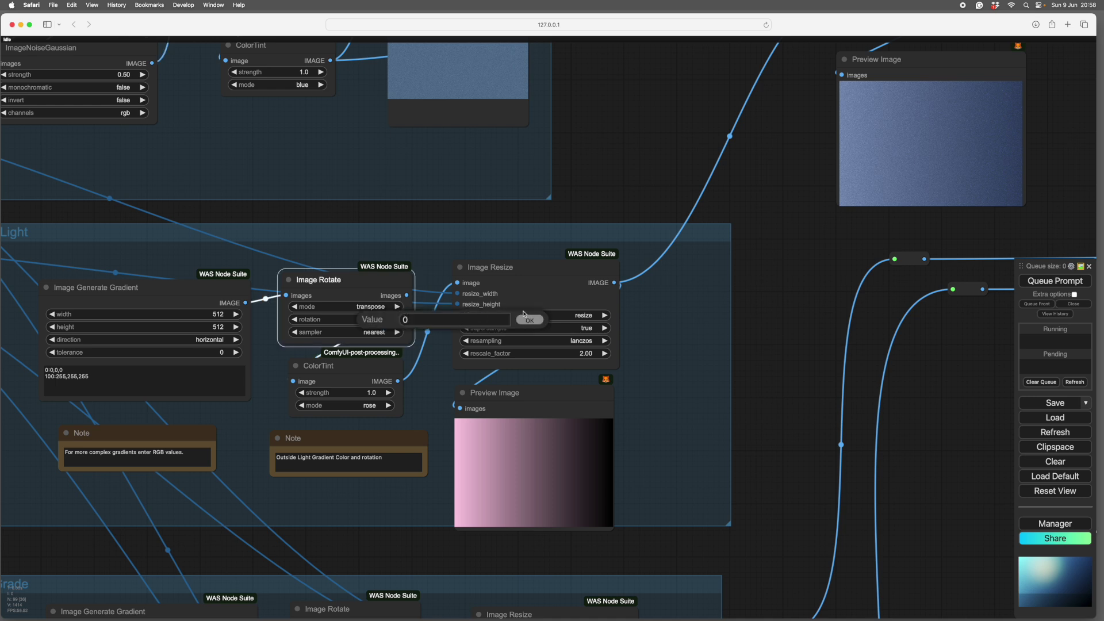
{"action": "left_click", "coordinate": [529, 321]}
{"action": "key", "text": "ctrl+Return"}
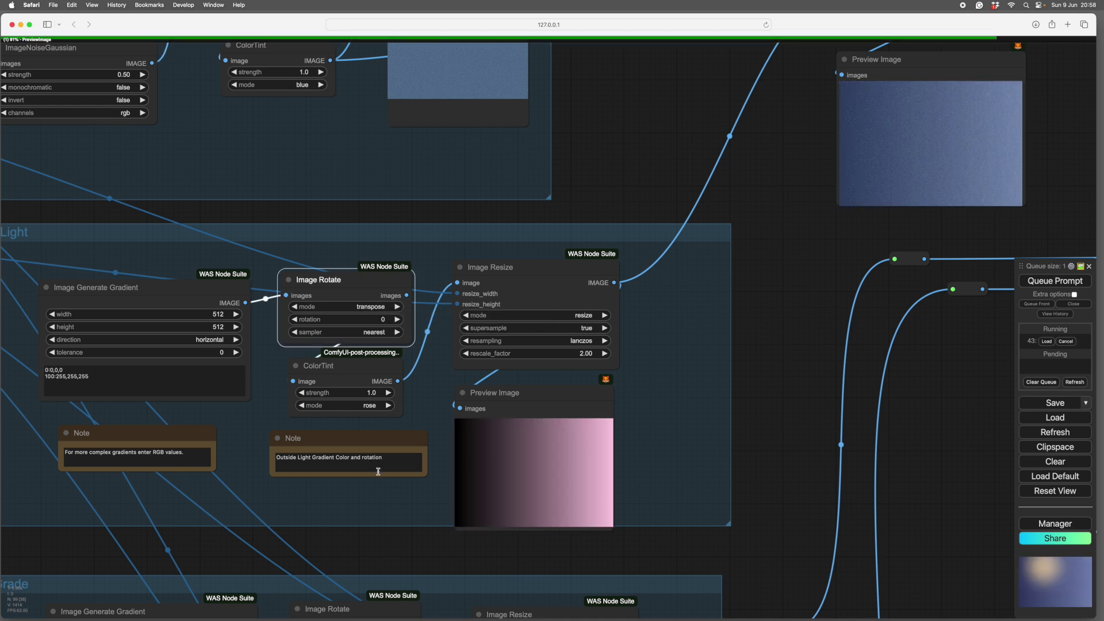
Step: Restore the Ambient Light group's Image Rotate rotation to 180 and queue the prompt again
{"action": "left_click", "coordinate": [385, 321]}
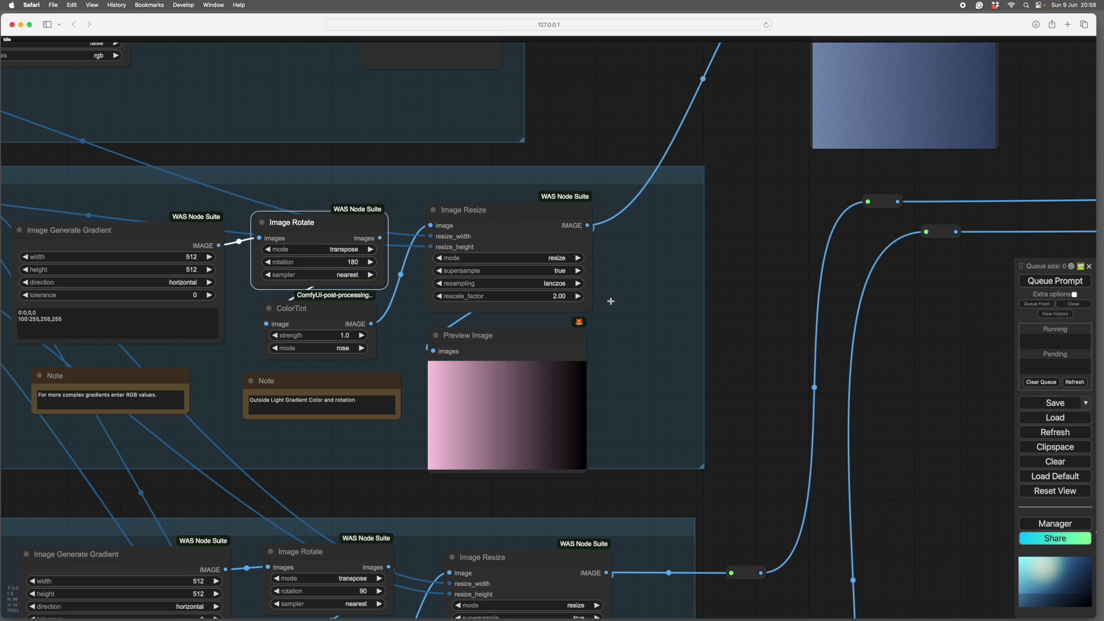
{"action": "left_click_drag", "start_coordinate": [665, 377], "coordinate": [716, 351]}
{"action": "left_click_drag", "start_coordinate": [382, 432], "coordinate": [478, 463]}
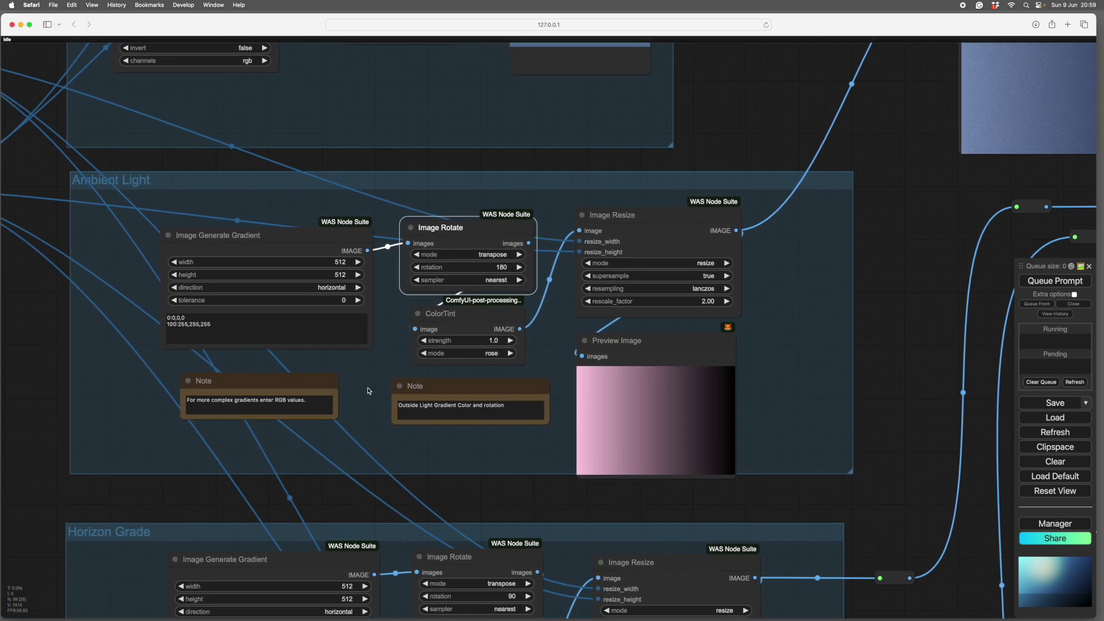
Step: Examine the RGB stops in the Ambient Light group's Image Generate Gradient node, along with its note and the gradient preview
{"action": "scroll", "coordinate": [368, 391], "scroll_direction": "left", "scroll_amount": 4}
{"action": "scroll", "coordinate": [368, 391], "scroll_direction": "up", "scroll_amount": 2}
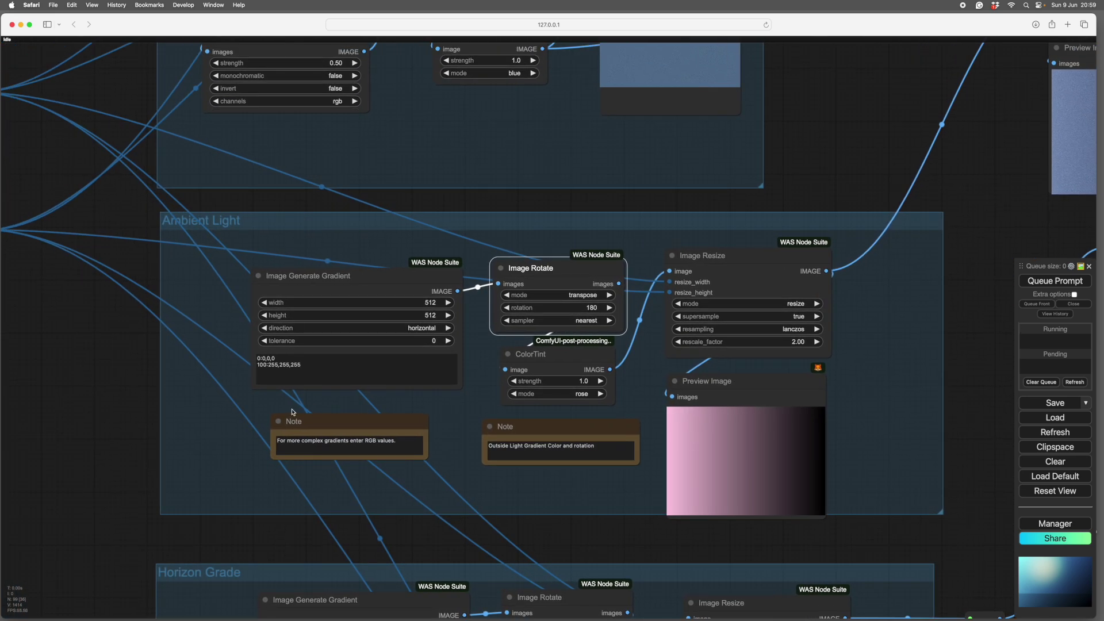
{"action": "scroll", "coordinate": [292, 412], "scroll_direction": "up", "scroll_amount": 5}
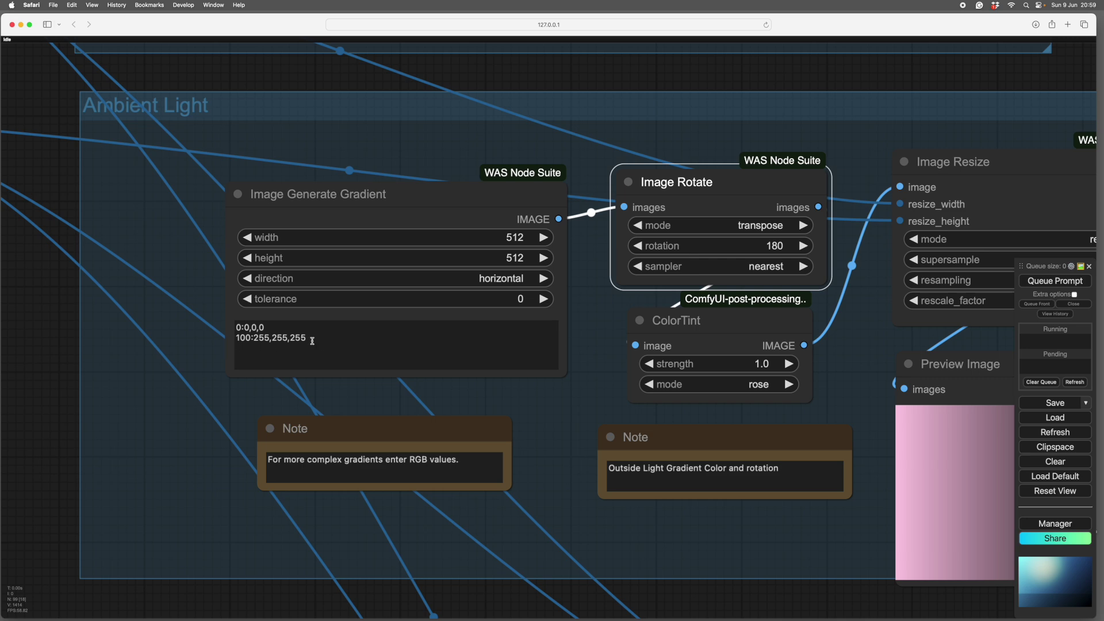
{"action": "scroll", "coordinate": [313, 341], "scroll_direction": "right", "scroll_amount": 4}
{"action": "left_click_drag", "start_coordinate": [451, 407], "coordinate": [449, 409]}
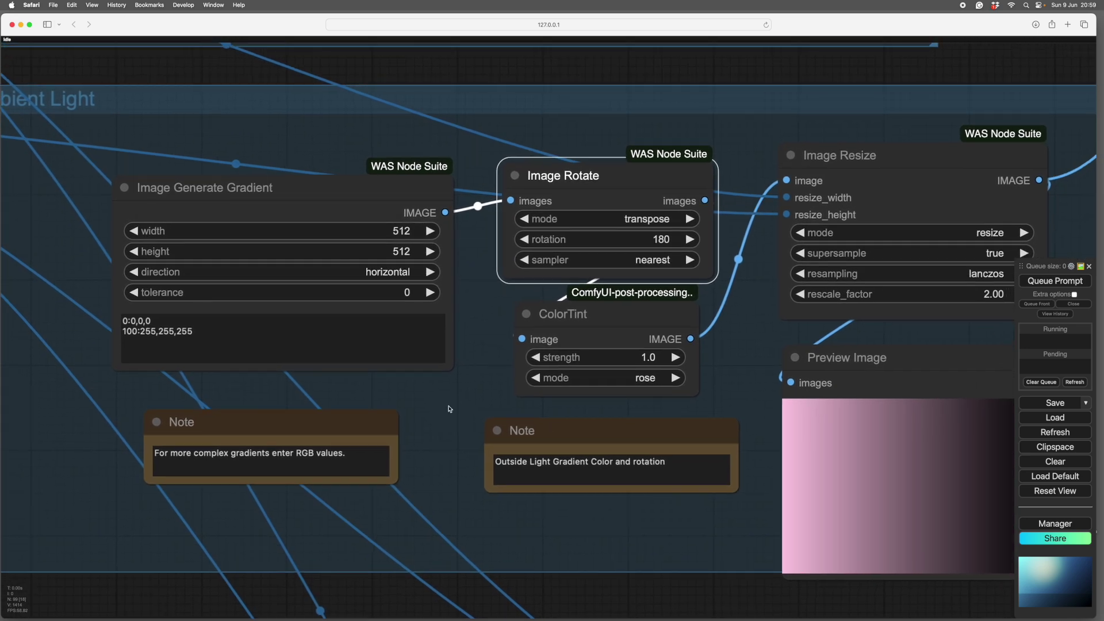
{"action": "scroll", "coordinate": [449, 416], "scroll_direction": "right", "scroll_amount": 4}
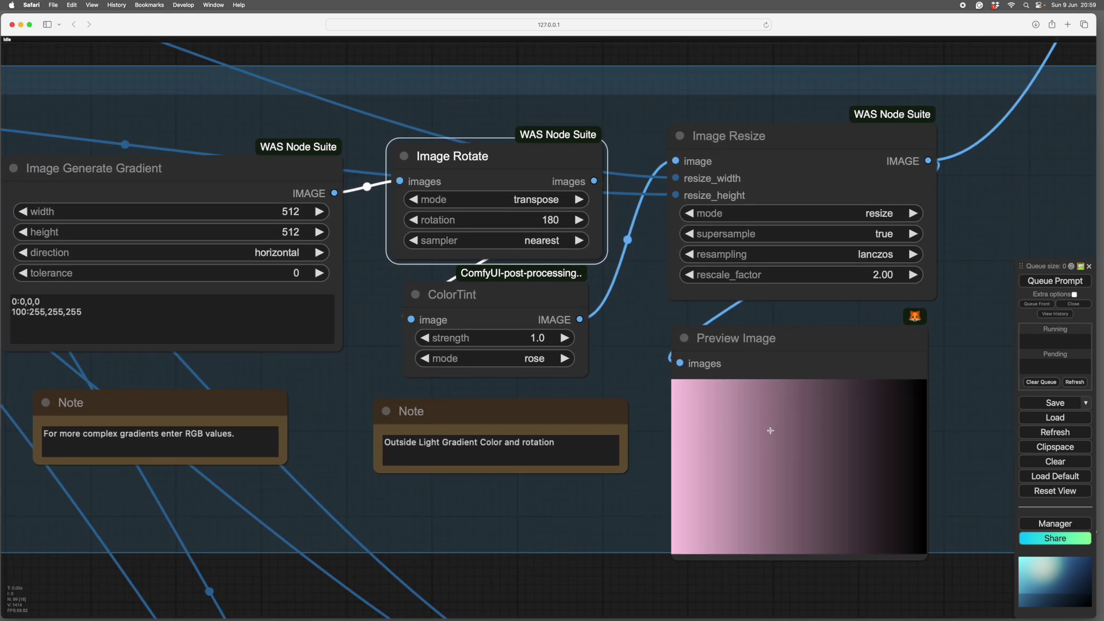
{"action": "scroll", "coordinate": [291, 390], "scroll_direction": "left", "scroll_amount": 4}
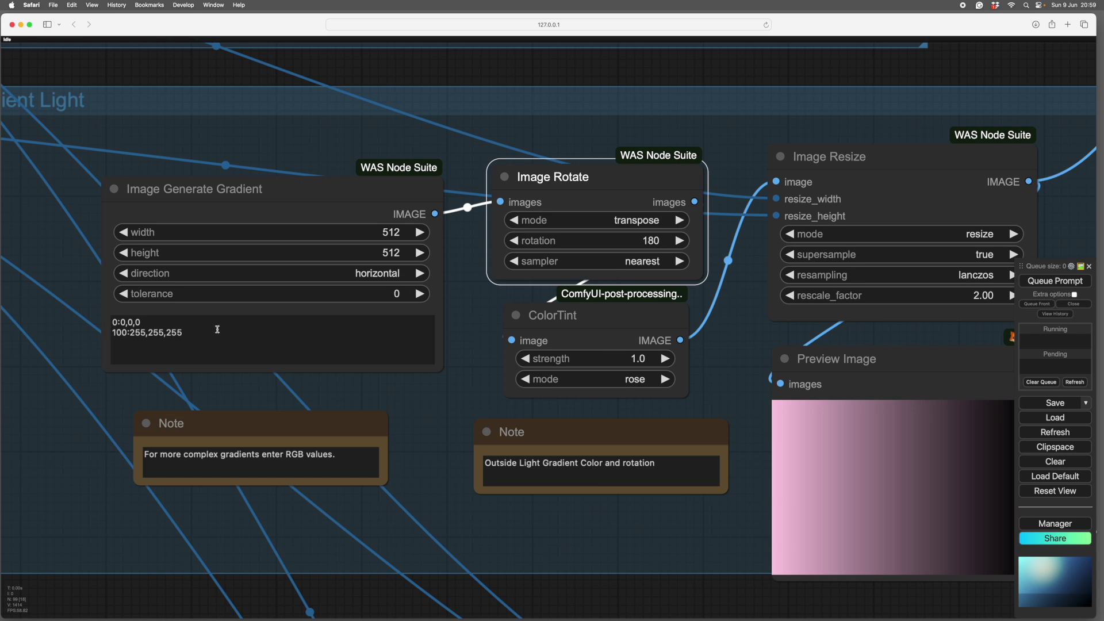
{"action": "scroll", "coordinate": [440, 412], "scroll_direction": "right", "scroll_amount": 5}
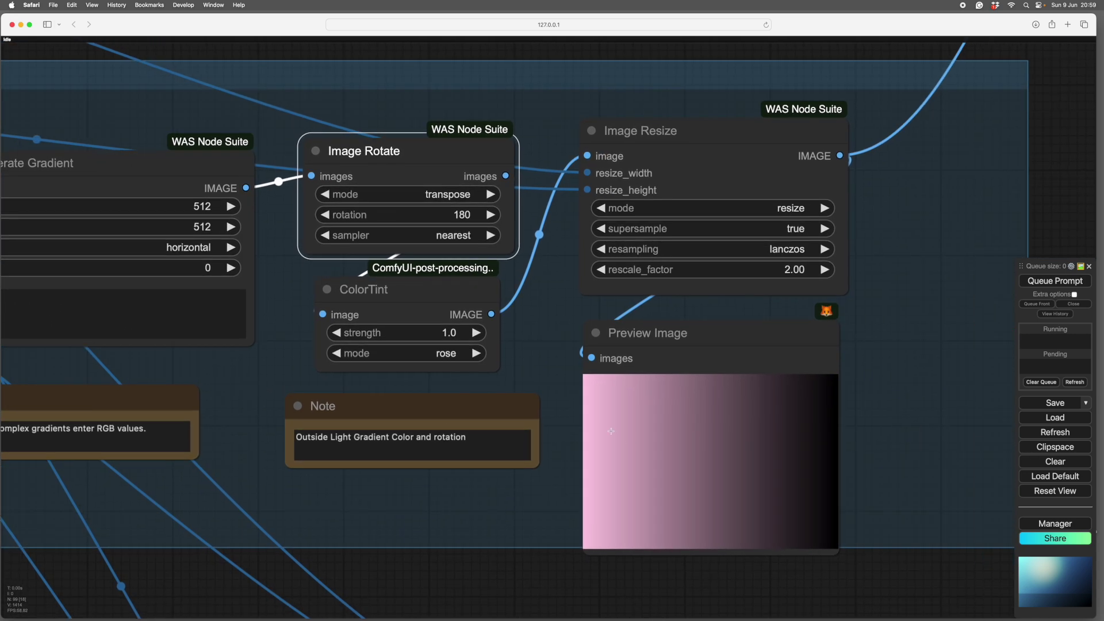
{"action": "scroll", "coordinate": [492, 509], "scroll_direction": "left", "scroll_amount": 5}
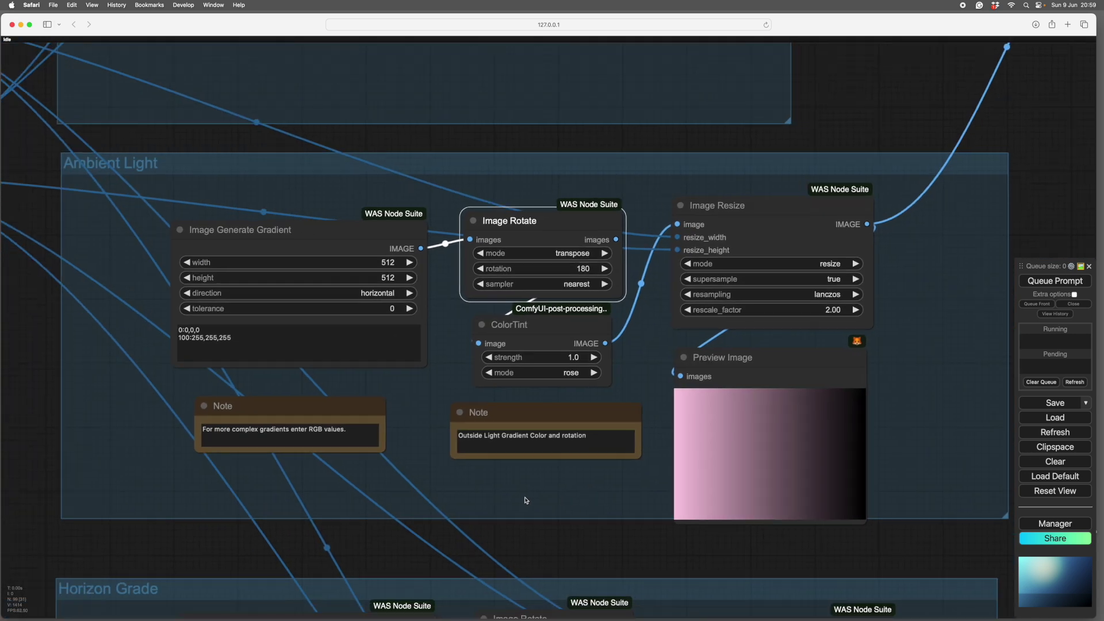
Step: Review the Ambient Light chain from Image Rotate through ColorTint and Image Resize to the tinted gradient preview
{"action": "scroll", "coordinate": [525, 500], "scroll_direction": "right", "scroll_amount": 5}
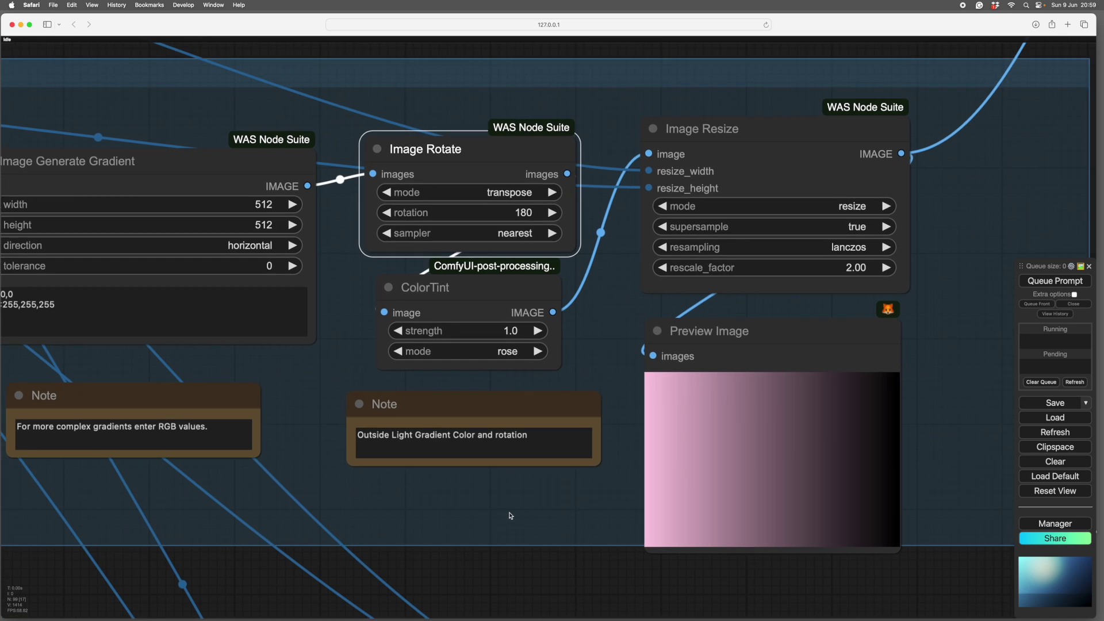
{"action": "scroll", "coordinate": [534, 510], "scroll_direction": "right", "scroll_amount": 5}
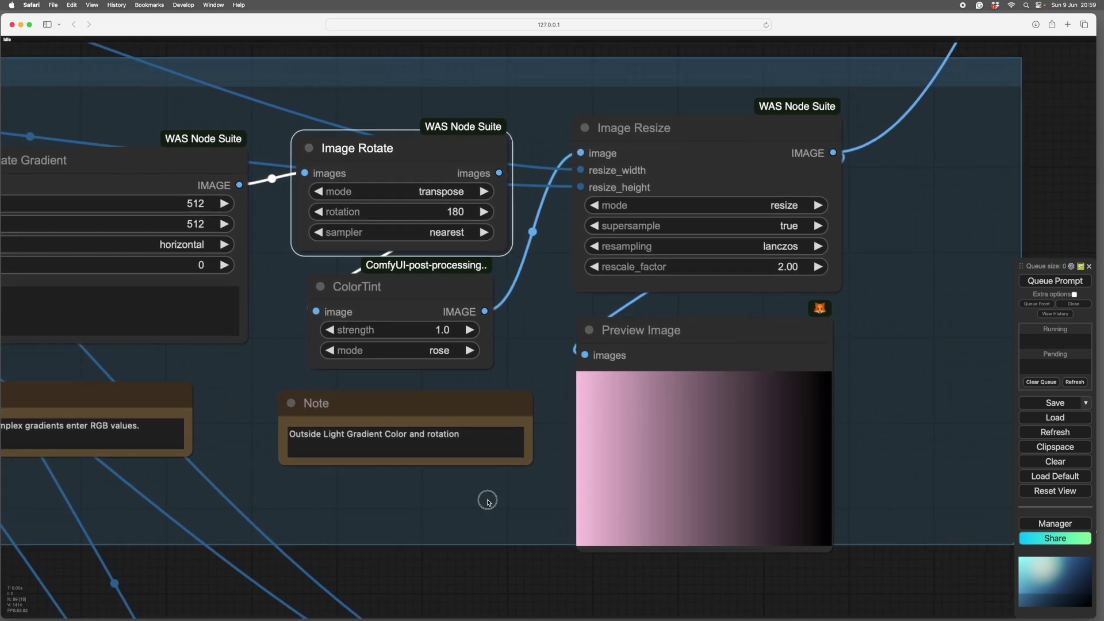
{"action": "scroll", "coordinate": [462, 523], "scroll_direction": "right", "scroll_amount": 2}
{"action": "scroll", "coordinate": [462, 523], "scroll_direction": "up", "scroll_amount": 2}
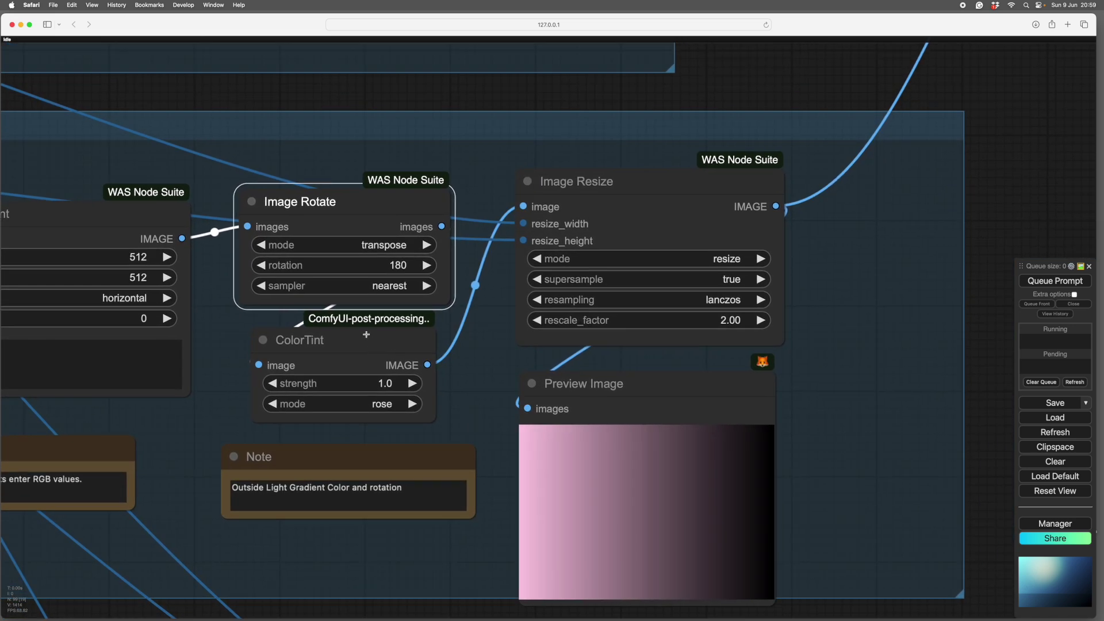
{"action": "scroll", "coordinate": [366, 334], "scroll_direction": "right", "scroll_amount": 4}
{"action": "scroll", "coordinate": [423, 370], "scroll_direction": "up", "scroll_amount": 2}
{"action": "scroll", "coordinate": [423, 370], "scroll_direction": "right", "scroll_amount": 1}
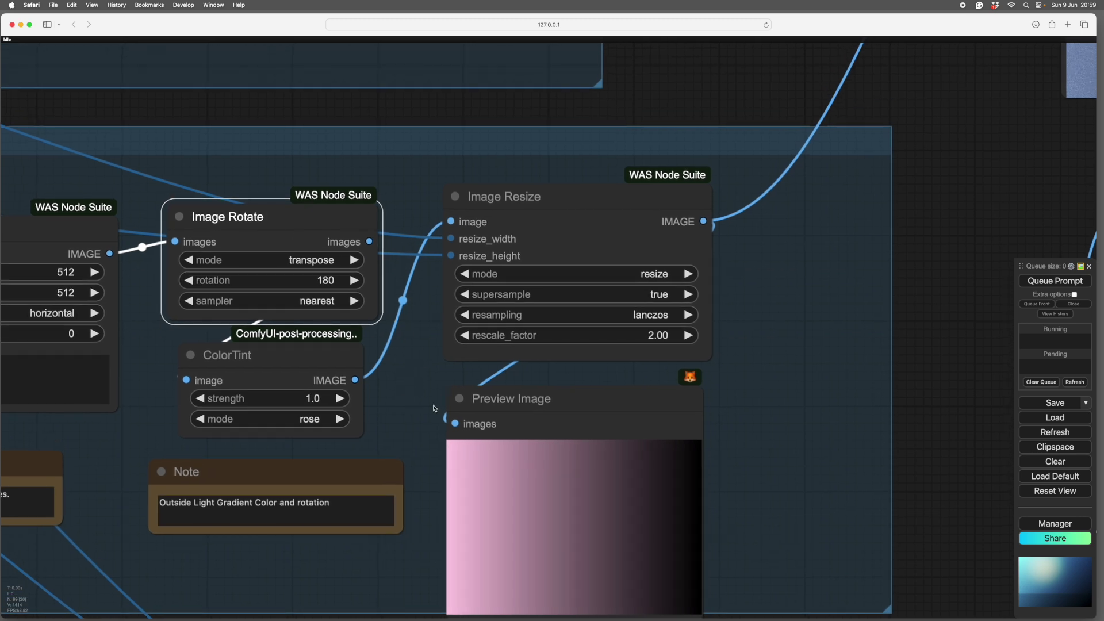
{"action": "scroll", "coordinate": [434, 409], "scroll_direction": "down", "scroll_amount": 3}
{"action": "scroll", "coordinate": [434, 409], "scroll_direction": "right", "scroll_amount": 2}
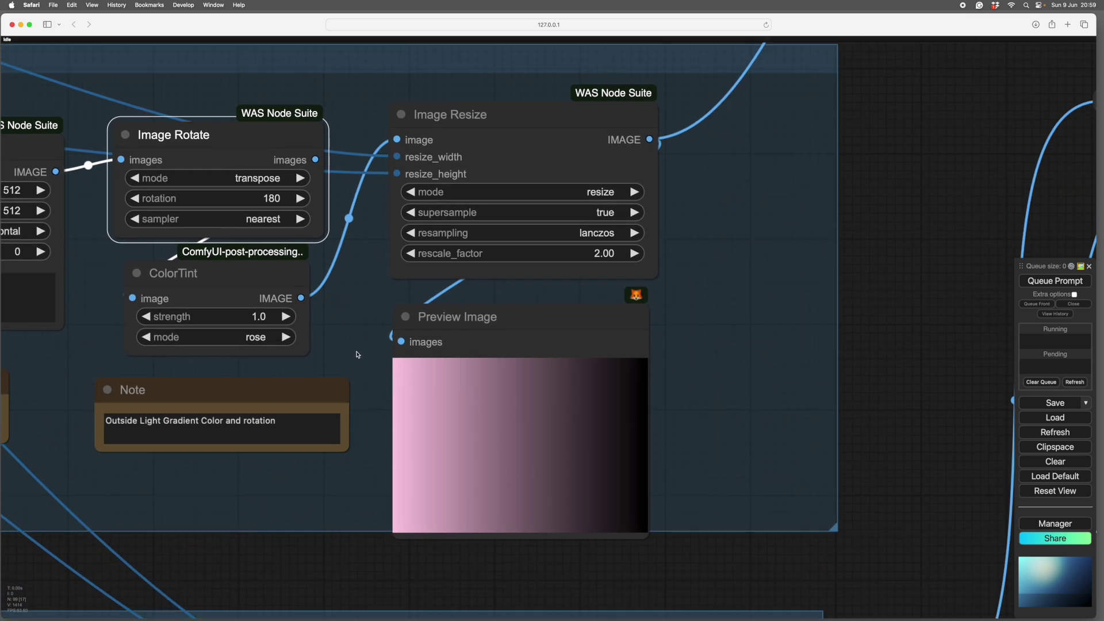
{"action": "scroll", "coordinate": [357, 354], "scroll_direction": "left", "scroll_amount": 1}
{"action": "scroll", "coordinate": [353, 355], "scroll_direction": "up", "scroll_amount": 3}
{"action": "scroll", "coordinate": [347, 355], "scroll_direction": "right", "scroll_amount": 1}
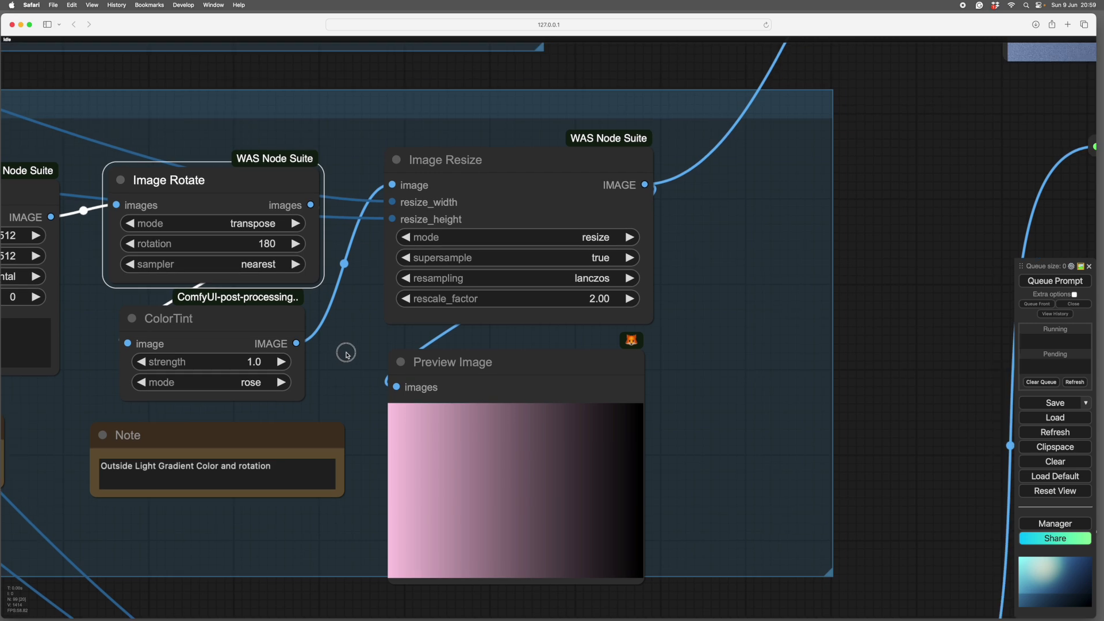
{"action": "left_click_drag", "start_coordinate": [347, 353], "coordinate": [294, 315]}
{"action": "left_click_drag", "start_coordinate": [608, 407], "coordinate": [615, 420]}
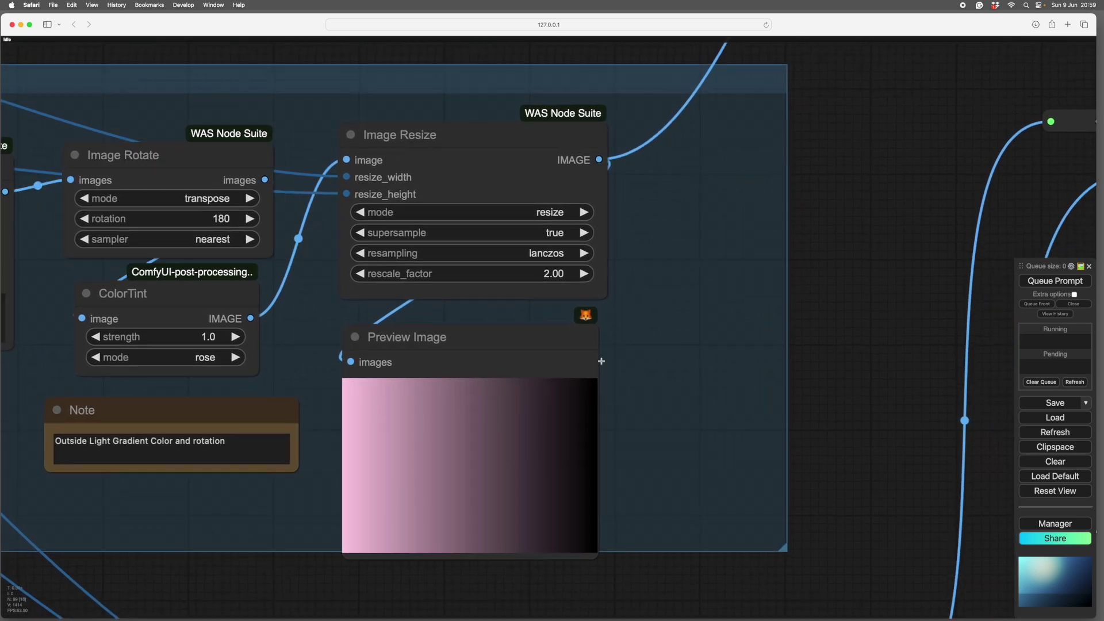
{"action": "scroll", "coordinate": [699, 437], "scroll_direction": "down", "scroll_amount": 3}
{"action": "scroll", "coordinate": [699, 437], "scroll_direction": "left", "scroll_amount": 1}
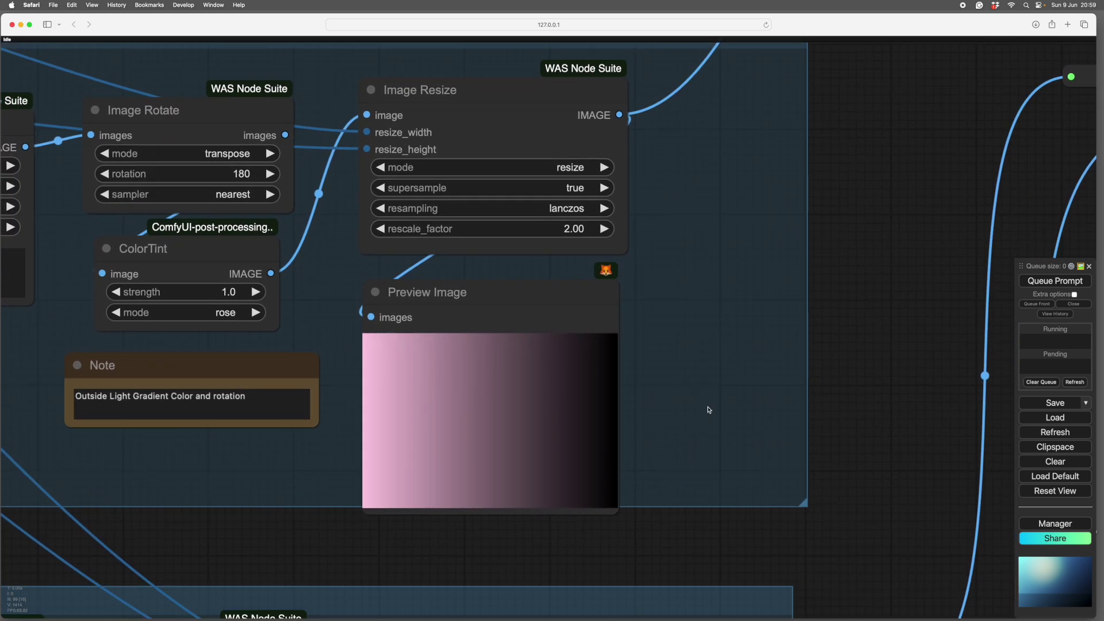
Step: Follow the Noise Base and Ambient Light outputs into the overlay Image Blending Mode node and examine its blended preview
{"action": "scroll", "coordinate": [709, 410], "scroll_direction": "down", "scroll_amount": 5}
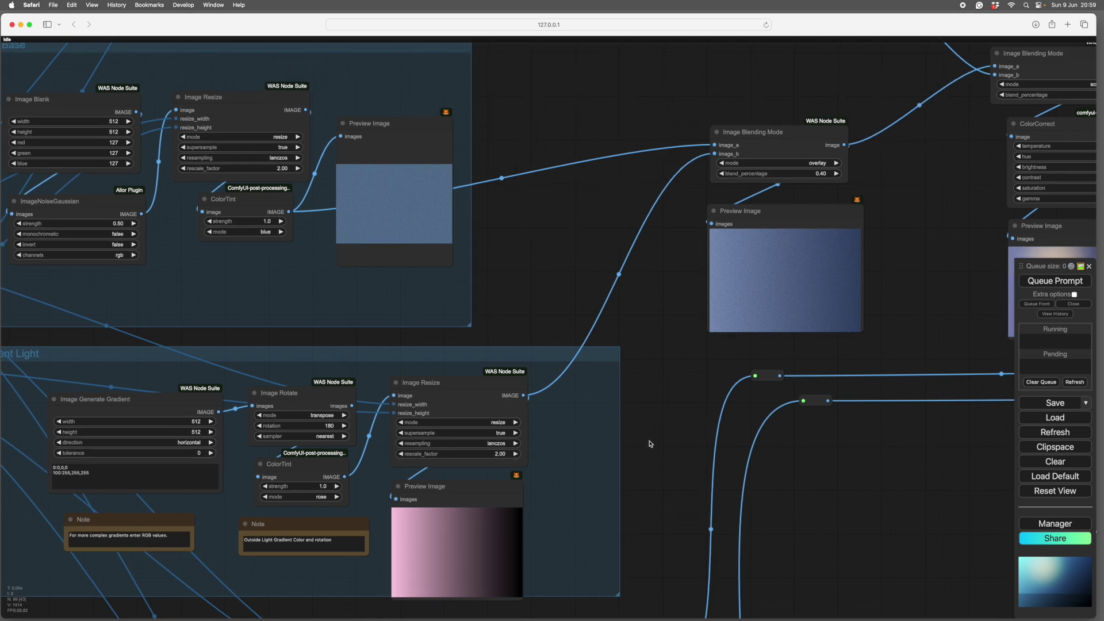
{"action": "scroll", "coordinate": [650, 444], "scroll_direction": "up", "scroll_amount": 6}
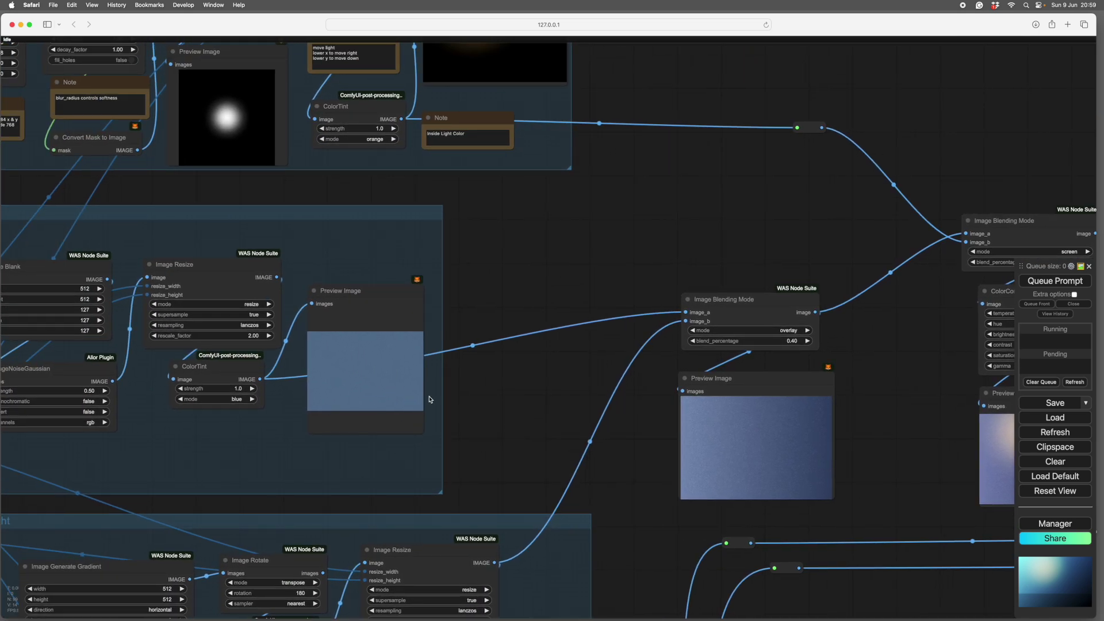
{"action": "scroll", "coordinate": [378, 375], "scroll_direction": "up", "scroll_amount": 5}
{"action": "scroll", "coordinate": [377, 375], "scroll_direction": "down", "scroll_amount": 2}
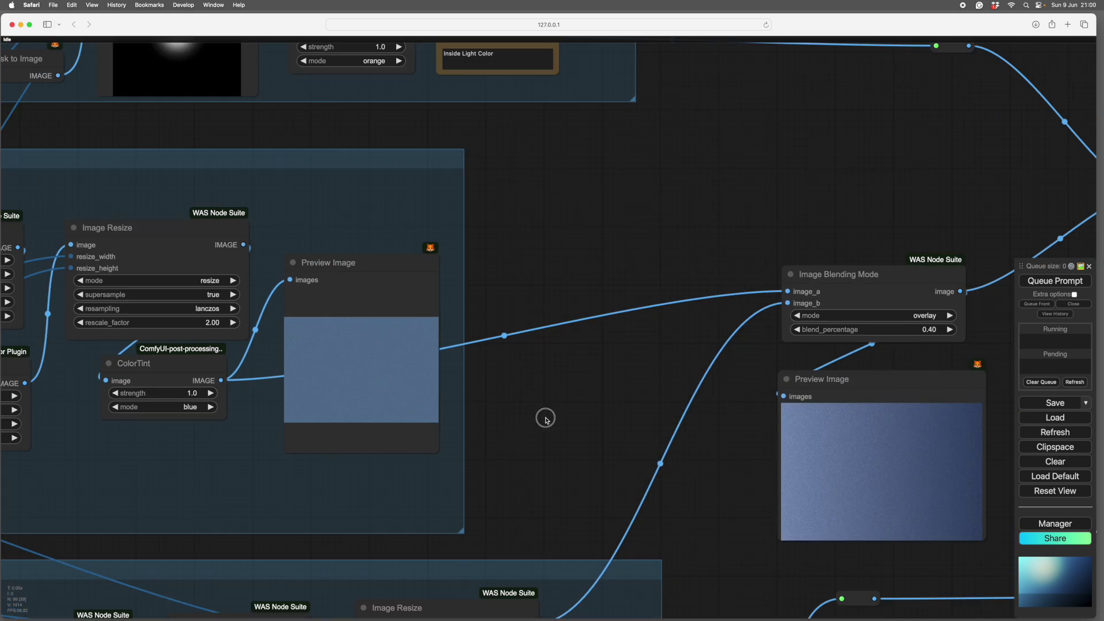
{"action": "left_click_drag", "start_coordinate": [546, 419], "coordinate": [261, 299]}
{"action": "left_click_drag", "start_coordinate": [463, 411], "coordinate": [285, 339]}
{"action": "scroll", "coordinate": [586, 342], "scroll_direction": "up", "scroll_amount": 4}
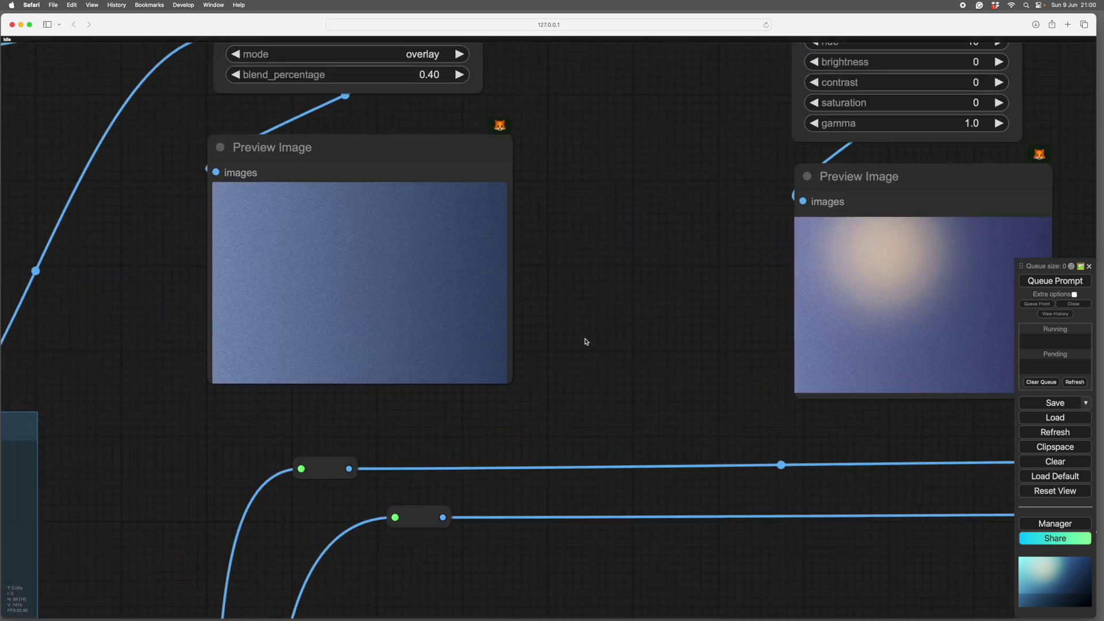
{"action": "scroll", "coordinate": [586, 342], "scroll_direction": "up", "scroll_amount": 1}
{"action": "left_click_drag", "start_coordinate": [600, 314], "coordinate": [735, 405]}
{"action": "left_click_drag", "start_coordinate": [731, 294], "coordinate": [736, 341]}
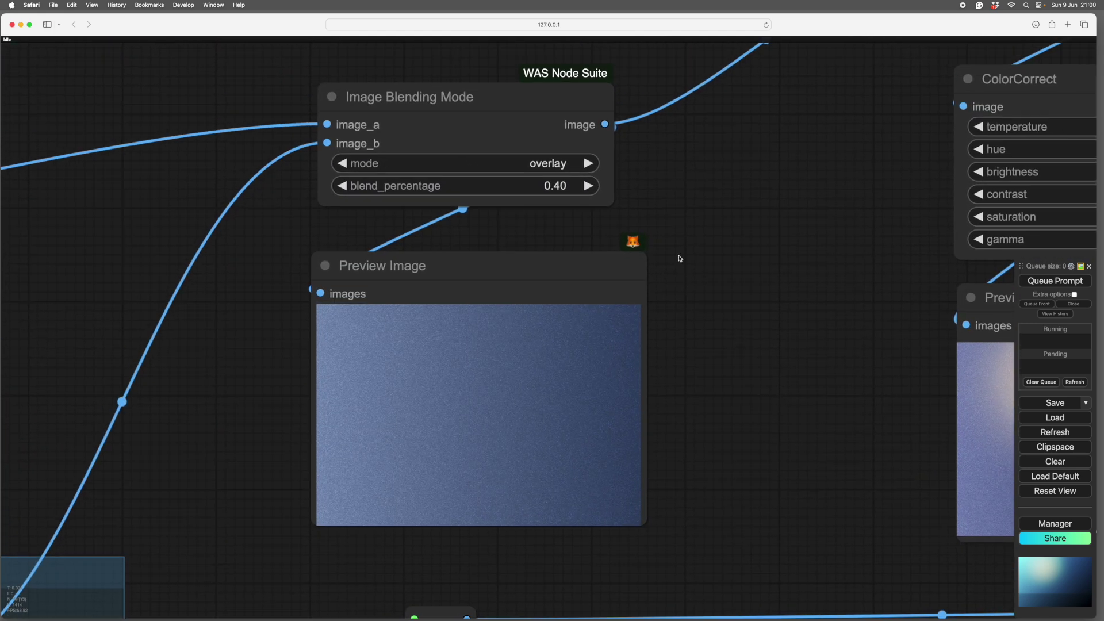
Step: Try the screen mode on the Image Blending Mode node that combines Noise Base and Ambient Light, queue it, and return to overlay
{"action": "scroll", "coordinate": [781, 274], "scroll_direction": "down", "scroll_amount": 2}
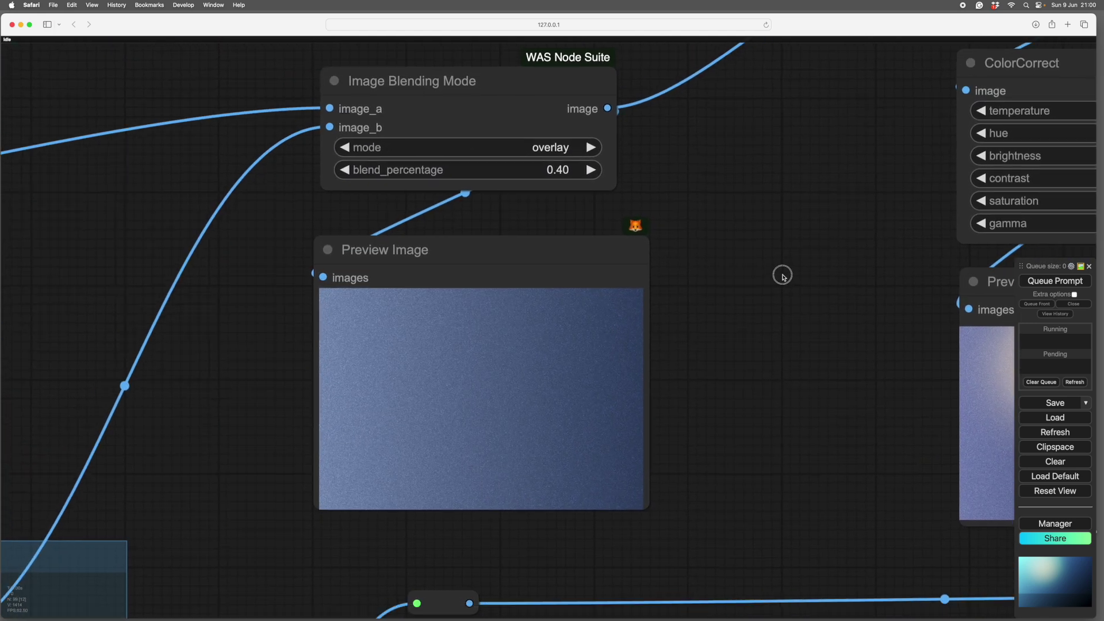
{"action": "left_click", "coordinate": [590, 141]}
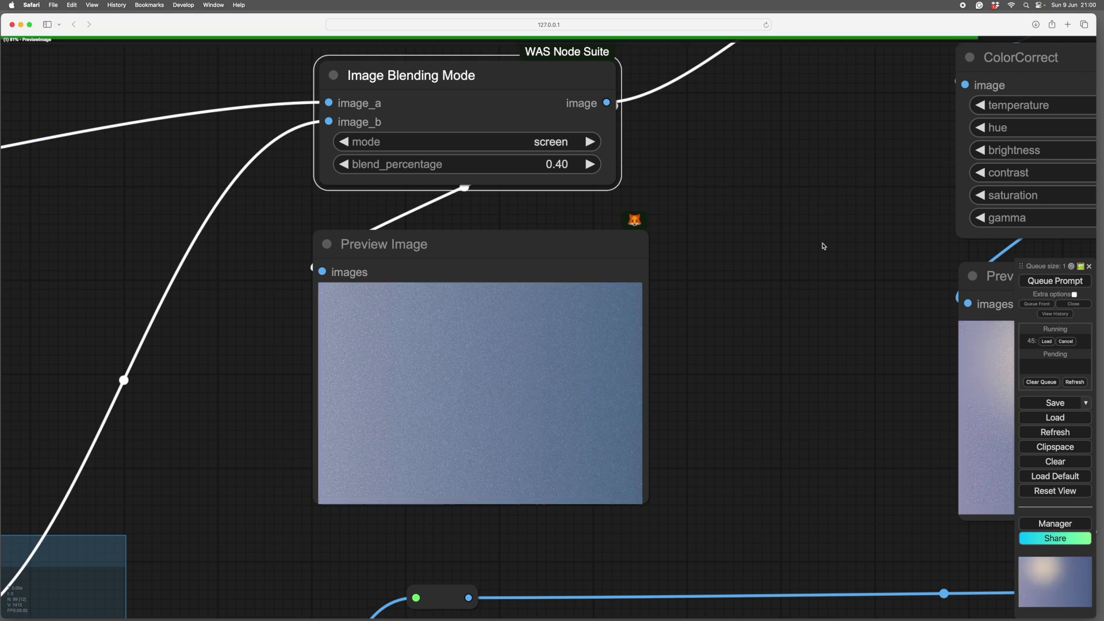
{"action": "left_click", "coordinate": [351, 142]}
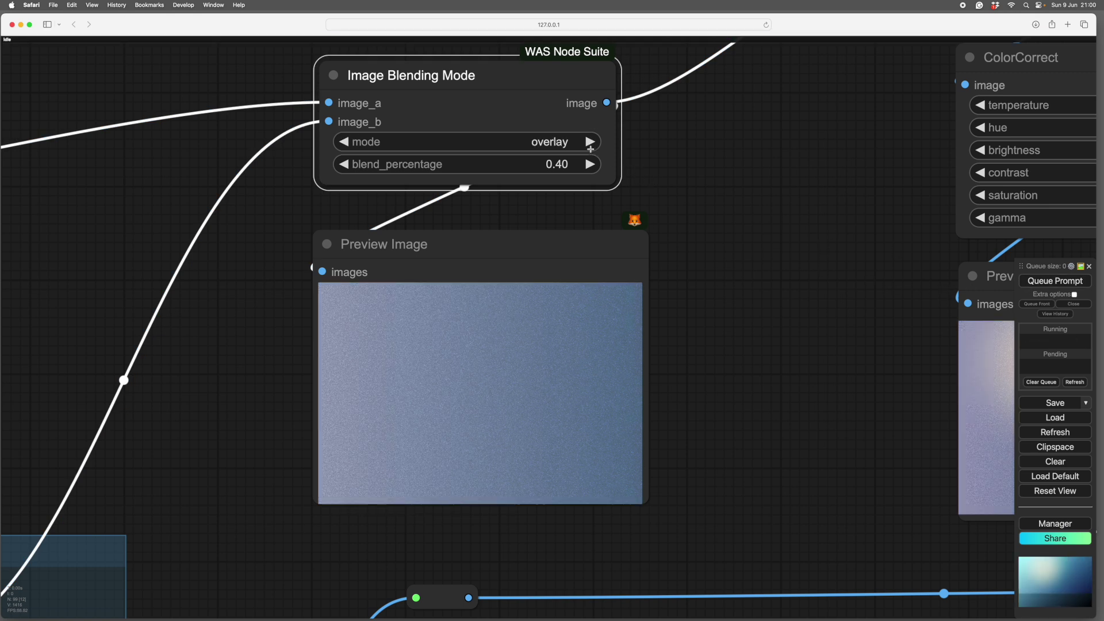
Step: Try the soft_light mode on the same Image Blending Mode node, queue it, and restore overlay
{"action": "left_click", "coordinate": [589, 142]}
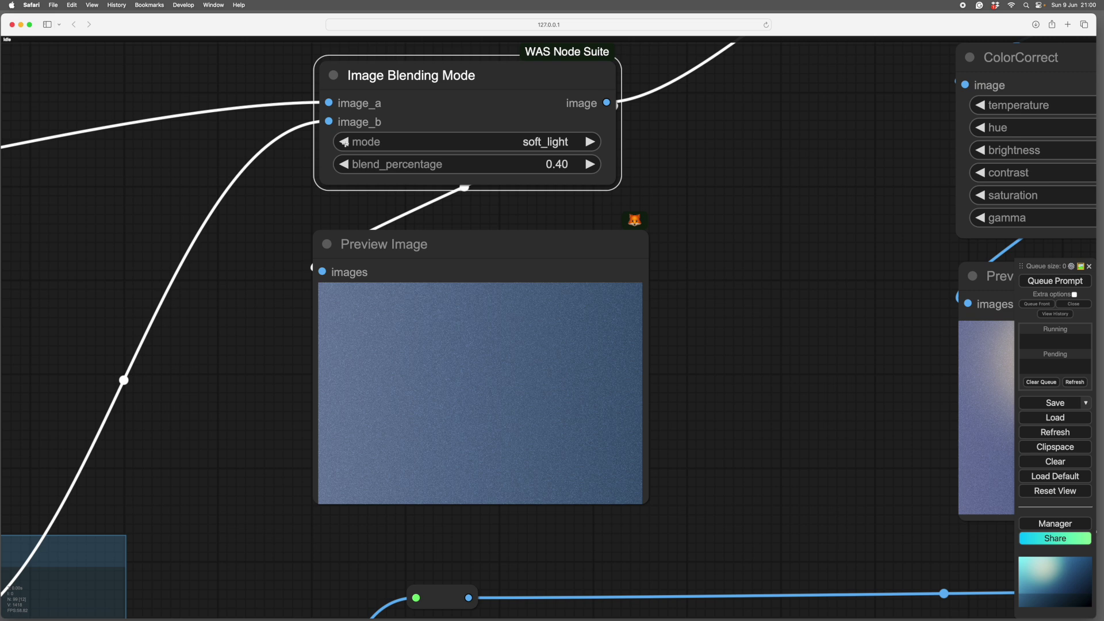
{"action": "left_click", "coordinate": [344, 142]}
{"action": "left_click", "coordinate": [344, 142]}
{"action": "scroll", "coordinate": [764, 294], "scroll_direction": "down", "scroll_amount": 2}
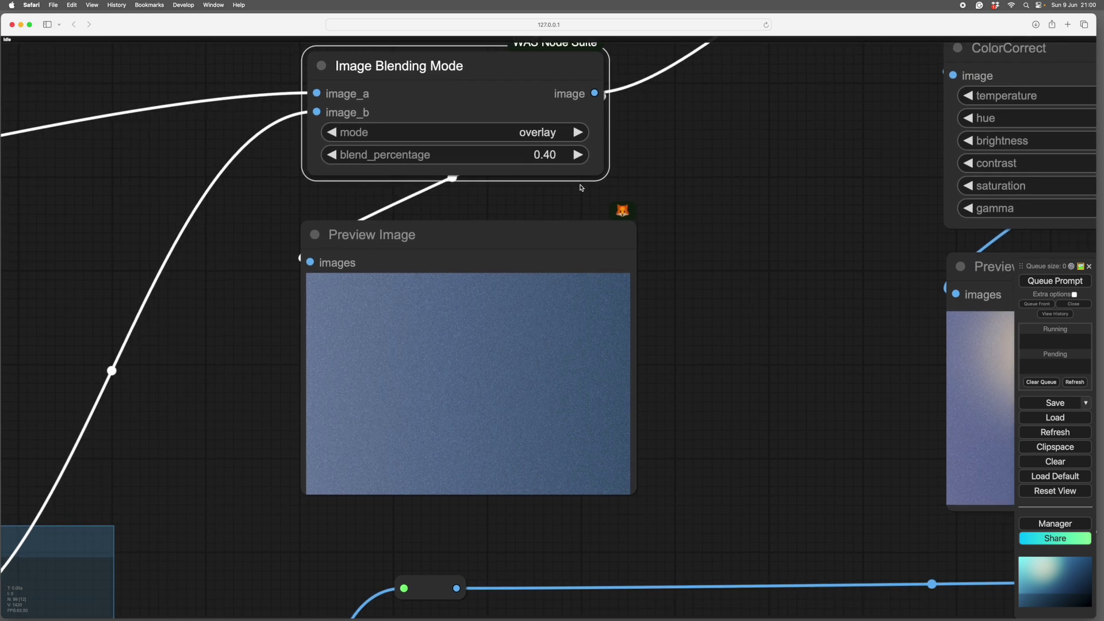
{"action": "left_click", "coordinate": [807, 319]}
Step: Compare the overlay blend's preview with the Noise Base and Ambient Light previews that feed its inputs
{"action": "scroll", "coordinate": [802, 323], "scroll_direction": "down", "scroll_amount": 4}
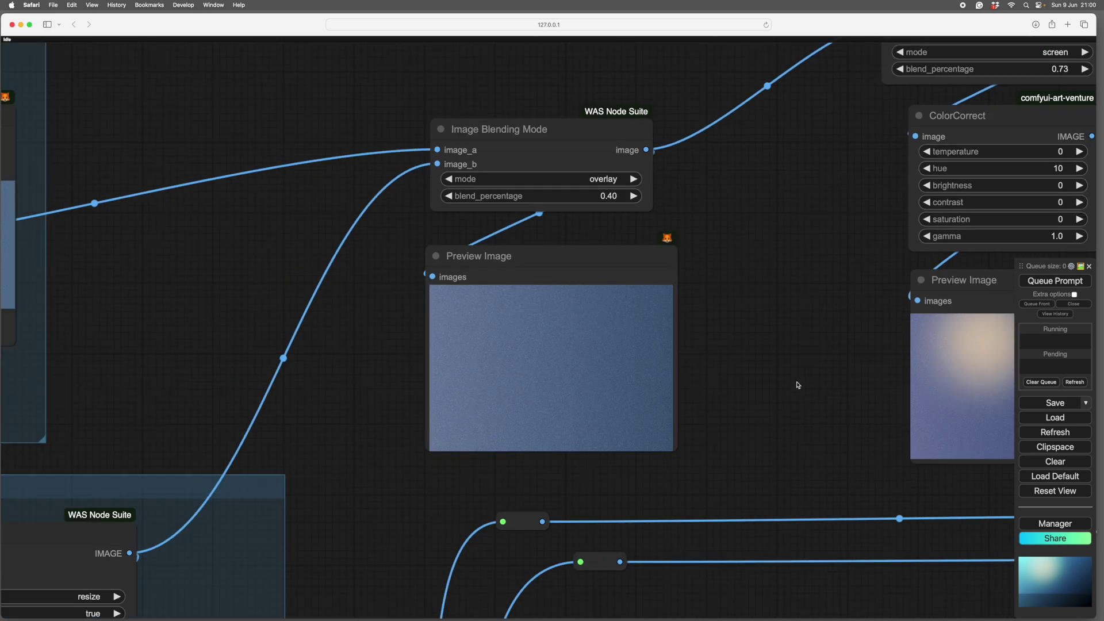
{"action": "scroll", "coordinate": [808, 349], "scroll_direction": "right", "scroll_amount": 2}
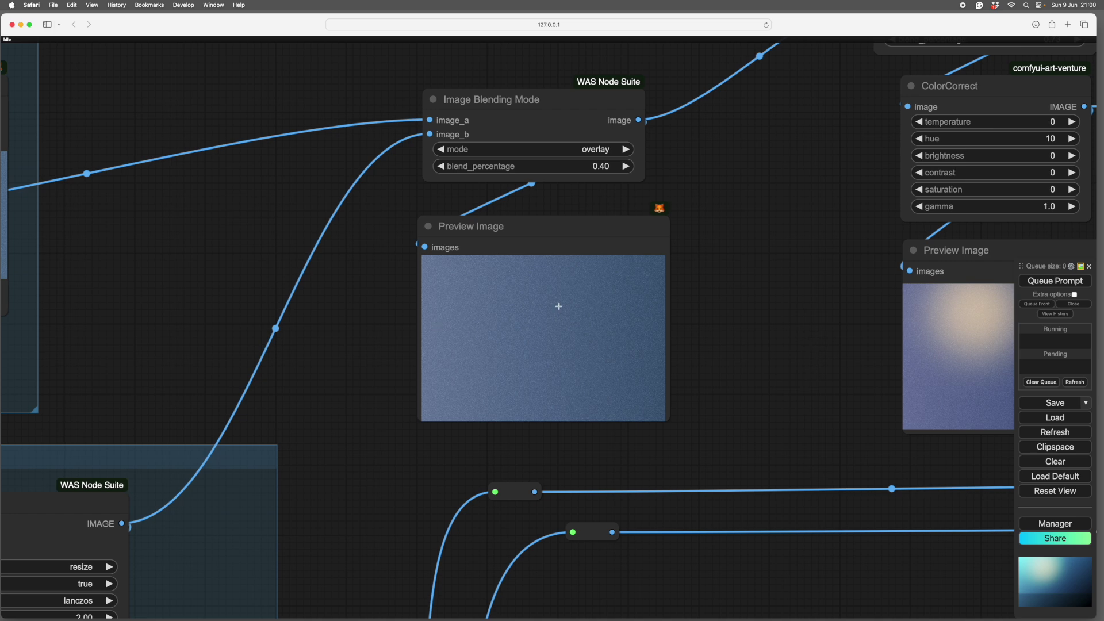
{"action": "scroll", "coordinate": [779, 328], "scroll_direction": "left", "scroll_amount": 2}
{"action": "scroll", "coordinate": [778, 324], "scroll_direction": "down", "scroll_amount": 1}
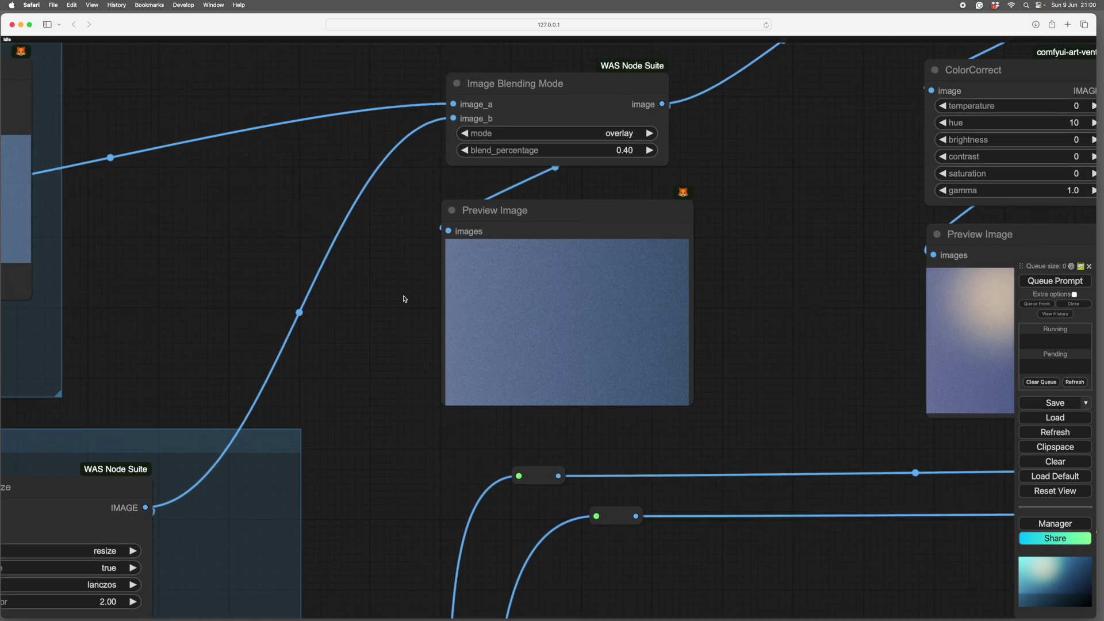
{"action": "scroll", "coordinate": [808, 299], "scroll_direction": "down", "scroll_amount": 1}
{"action": "scroll", "coordinate": [801, 320], "scroll_direction": "down", "scroll_amount": 3}
{"action": "scroll", "coordinate": [775, 252], "scroll_direction": "down", "scroll_amount": 2}
{"action": "scroll", "coordinate": [776, 252], "scroll_direction": "right", "scroll_amount": 1}
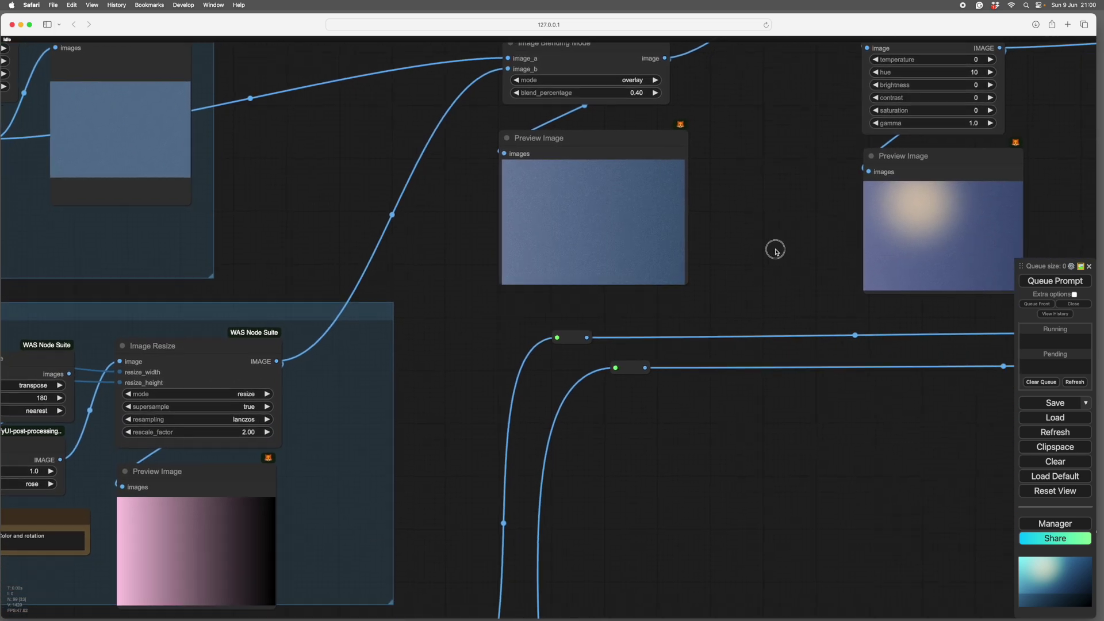
{"action": "scroll", "coordinate": [775, 252], "scroll_direction": "up", "scroll_amount": 4}
{"action": "scroll", "coordinate": [775, 251], "scroll_direction": "left", "scroll_amount": 2}
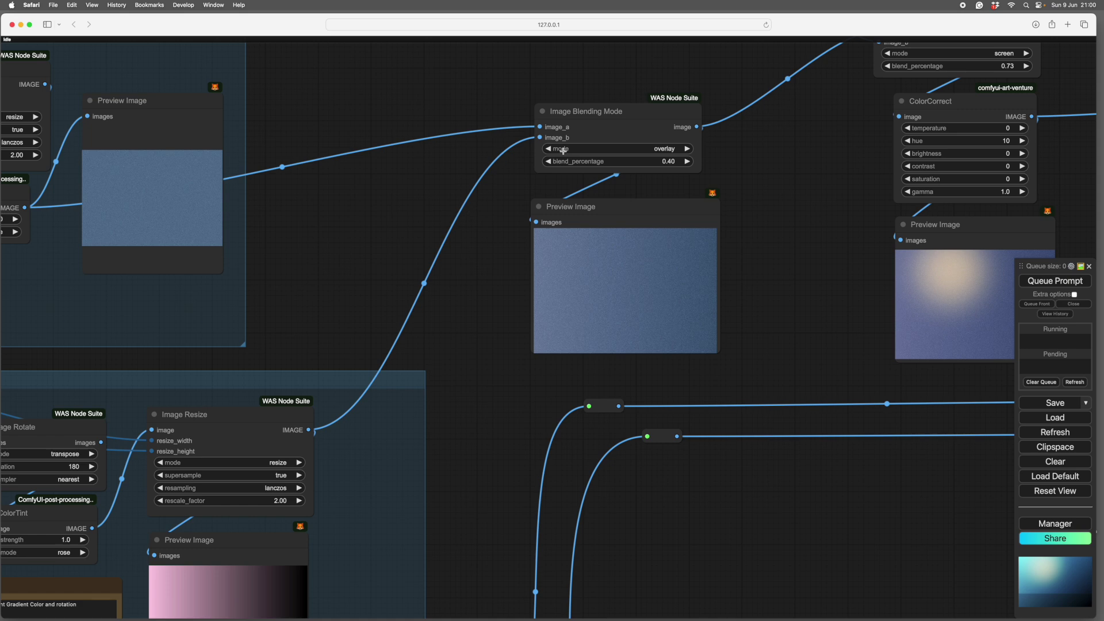
Step: Select the Spotlight reroute node and follow it and the overlay result into the screen Image Blending Mode node
{"action": "left_click_drag", "start_coordinate": [819, 231], "coordinate": [752, 344]}
{"action": "left_click_drag", "start_coordinate": [763, 306], "coordinate": [671, 383]}
{"action": "left_click_drag", "start_coordinate": [564, 256], "coordinate": [568, 304]}
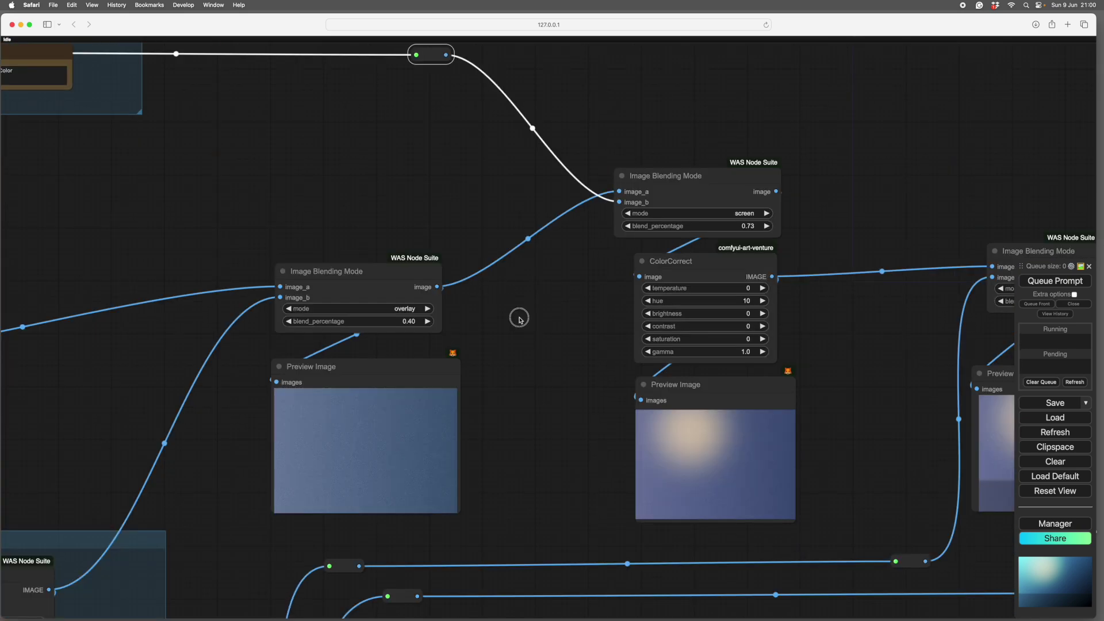
{"action": "left_click_drag", "start_coordinate": [520, 318], "coordinate": [504, 360]}
{"action": "scroll", "coordinate": [641, 395], "scroll_direction": "left", "scroll_amount": 5}
{"action": "scroll", "coordinate": [640, 394], "scroll_direction": "up", "scroll_amount": 1}
{"action": "scroll", "coordinate": [646, 370], "scroll_direction": "right", "scroll_amount": 10}
{"action": "scroll", "coordinate": [646, 370], "scroll_direction": "down", "scroll_amount": 2}
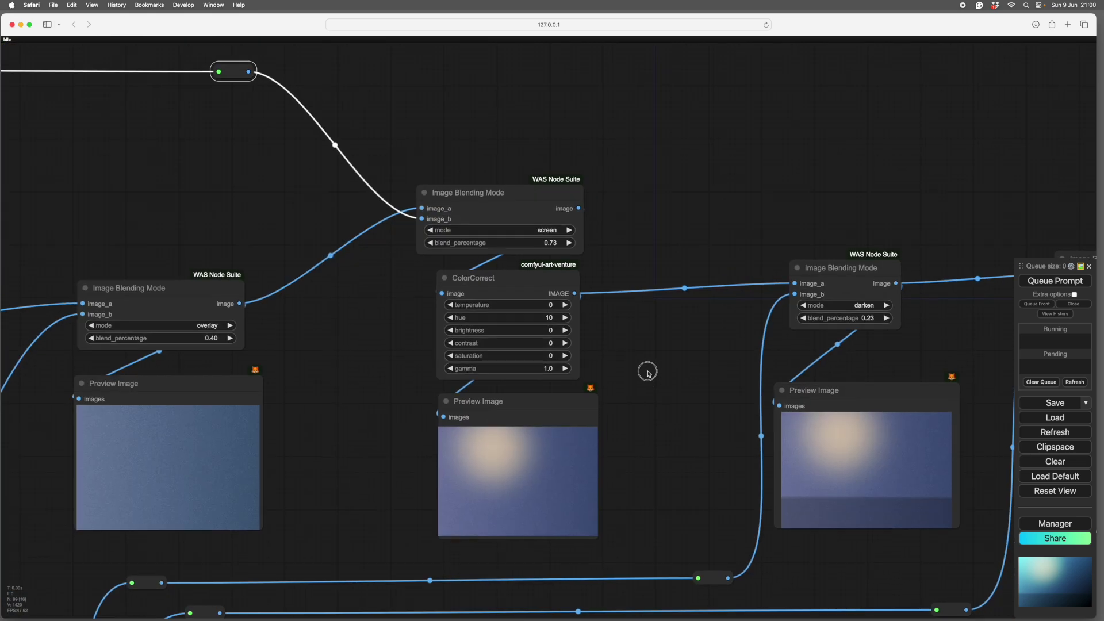
Step: Examine the screen Image Blending Mode node, the ColorCorrect settings it feeds, and the color-corrected preview
{"action": "left_click_drag", "start_coordinate": [623, 252], "coordinate": [626, 270]}
{"action": "scroll", "coordinate": [626, 271], "scroll_direction": "up", "scroll_amount": 3}
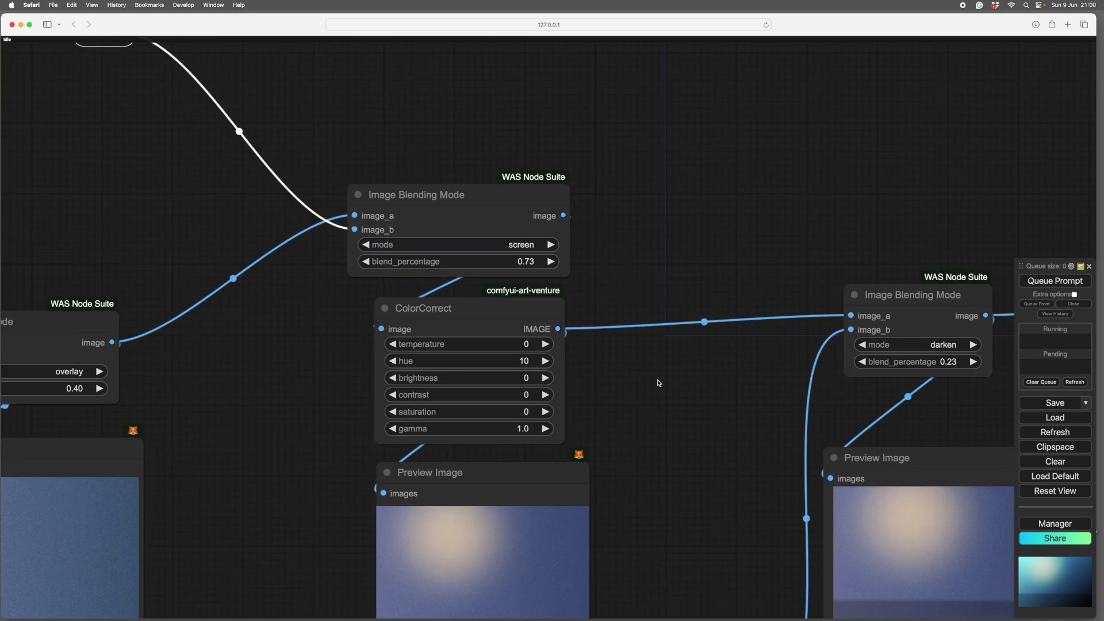
{"action": "left_click_drag", "start_coordinate": [658, 380], "coordinate": [663, 290]}
{"action": "left_click", "coordinate": [663, 291]}
{"action": "left_click_drag", "start_coordinate": [211, 140], "coordinate": [639, 386]}
{"action": "left_click_drag", "start_coordinate": [376, 310], "coordinate": [174, 116]}
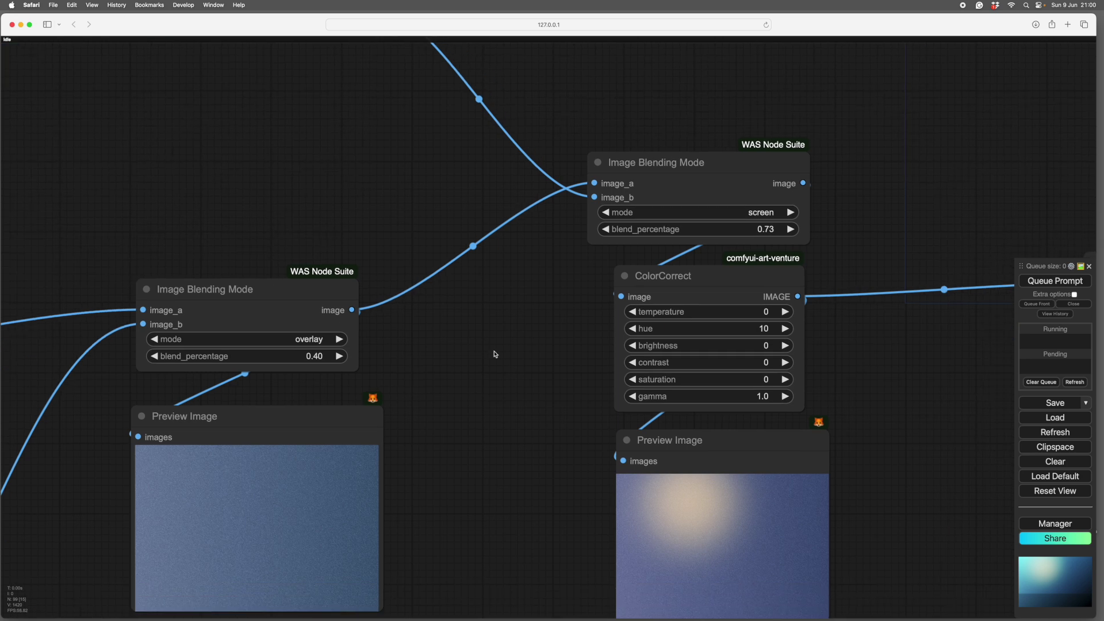
{"action": "left_click_drag", "start_coordinate": [530, 362], "coordinate": [323, 329]}
{"action": "left_click_drag", "start_coordinate": [668, 356], "coordinate": [631, 349]}
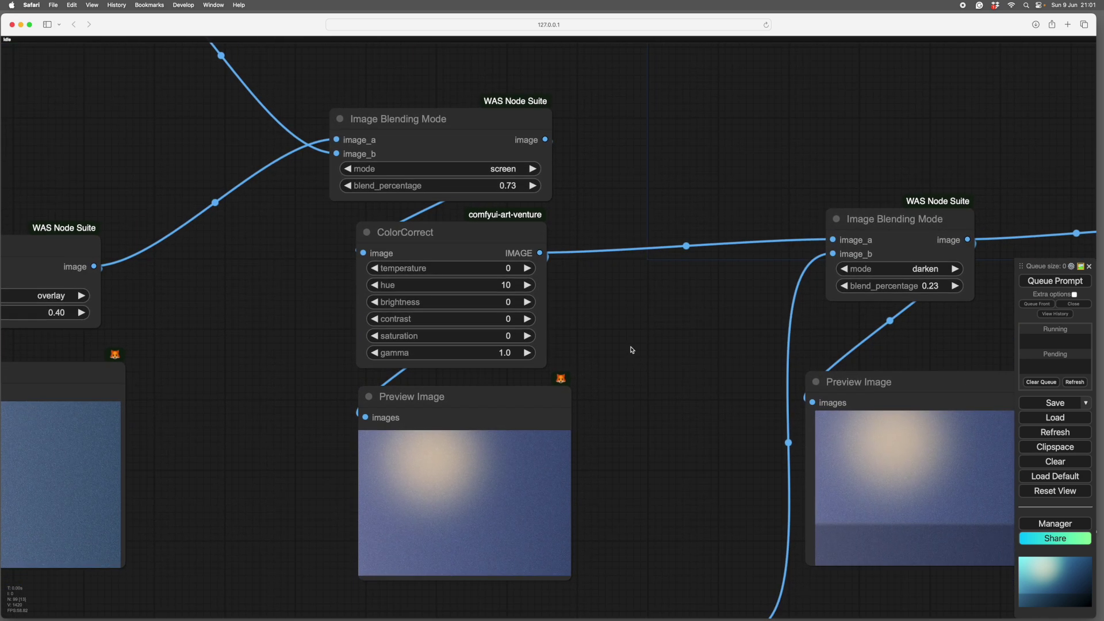
{"action": "scroll", "coordinate": [631, 350], "scroll_direction": "up", "scroll_amount": 1}
{"action": "scroll", "coordinate": [631, 349], "scroll_direction": "down", "scroll_amount": 3}
{"action": "scroll", "coordinate": [454, 364], "scroll_direction": "up", "scroll_amount": 2}
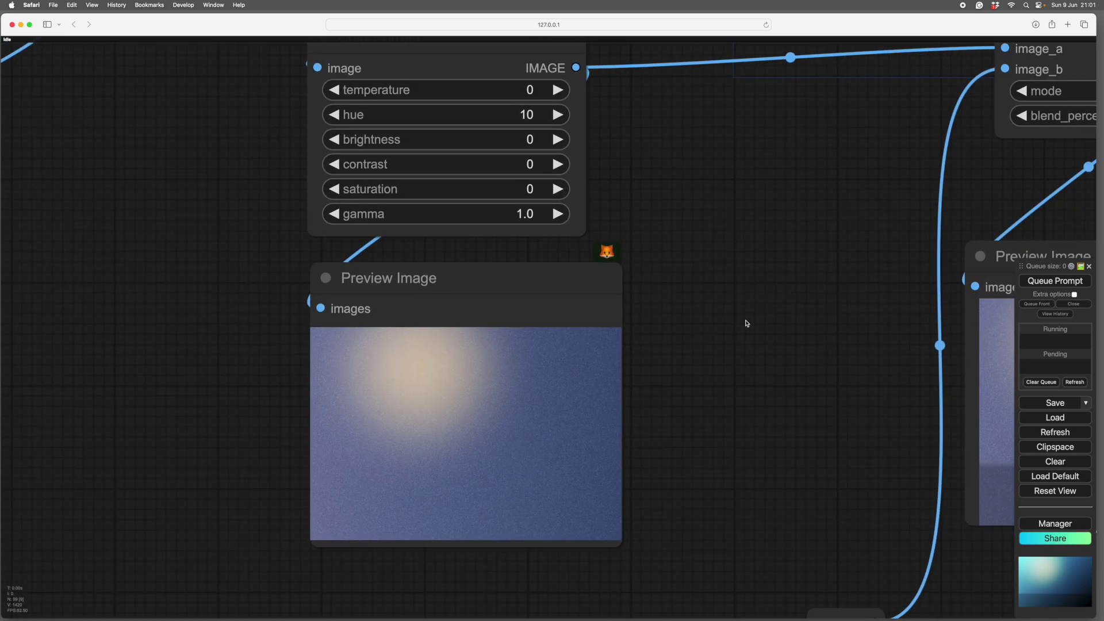
{"action": "scroll", "coordinate": [751, 327], "scroll_direction": "down", "scroll_amount": 5}
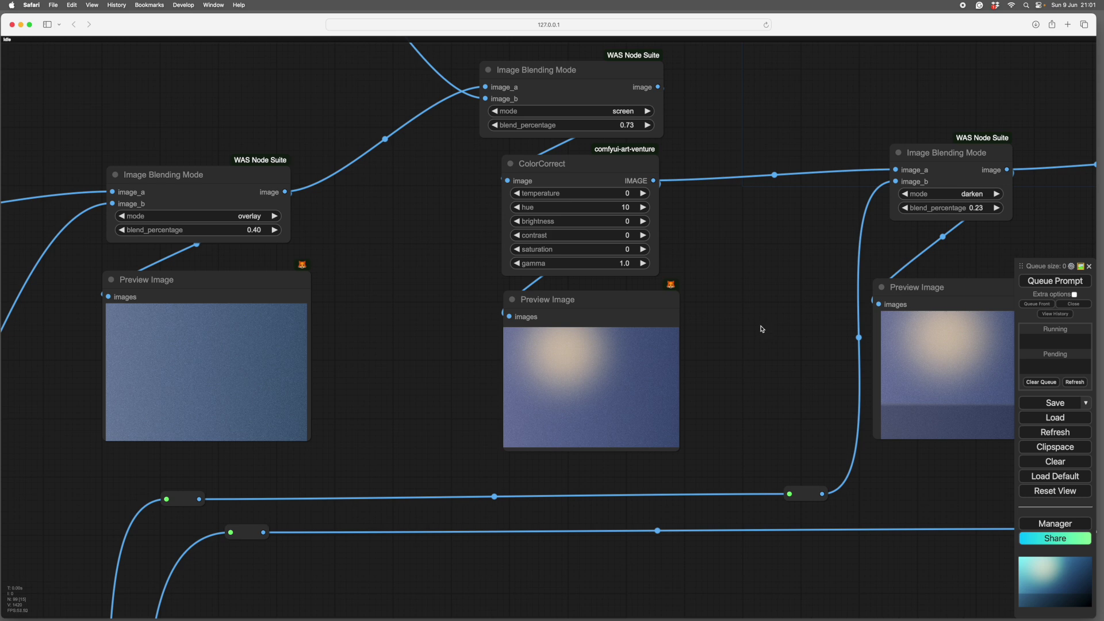
Step: Go back past the Ambient Light group to the Horizon Grade group and look over its node chain
{"action": "scroll", "coordinate": [762, 329], "scroll_direction": "left", "scroll_amount": 15}
{"action": "scroll", "coordinate": [860, 316], "scroll_direction": "down", "scroll_amount": 5}
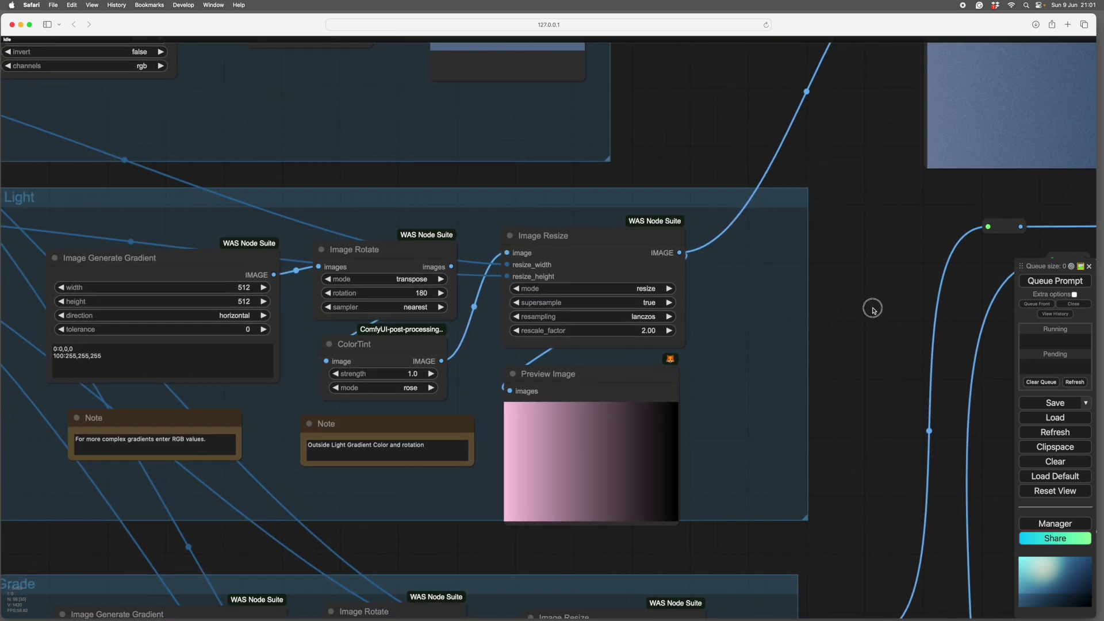
{"action": "scroll", "coordinate": [851, 325], "scroll_direction": "down", "scroll_amount": 2}
{"action": "scroll", "coordinate": [828, 345], "scroll_direction": "up", "scroll_amount": 1}
{"action": "left_click_drag", "start_coordinate": [855, 550], "coordinate": [892, 334]}
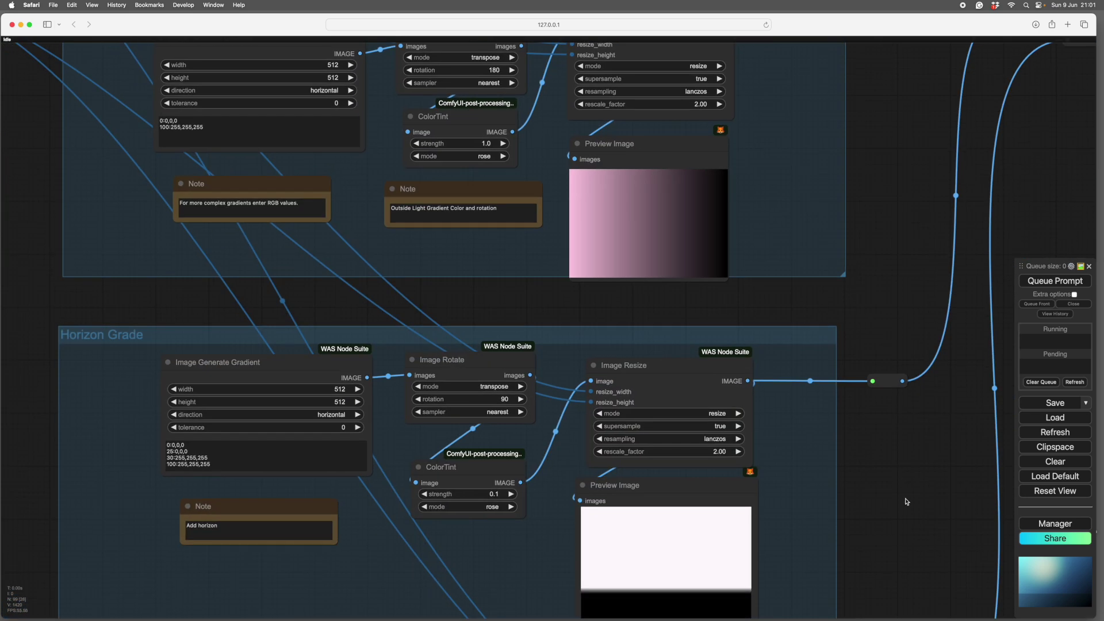
{"action": "left_click_drag", "start_coordinate": [907, 501], "coordinate": [872, 426]}
{"action": "scroll", "coordinate": [921, 443], "scroll_direction": "down", "scroll_amount": 2}
{"action": "scroll", "coordinate": [920, 443], "scroll_direction": "left", "scroll_amount": 1}
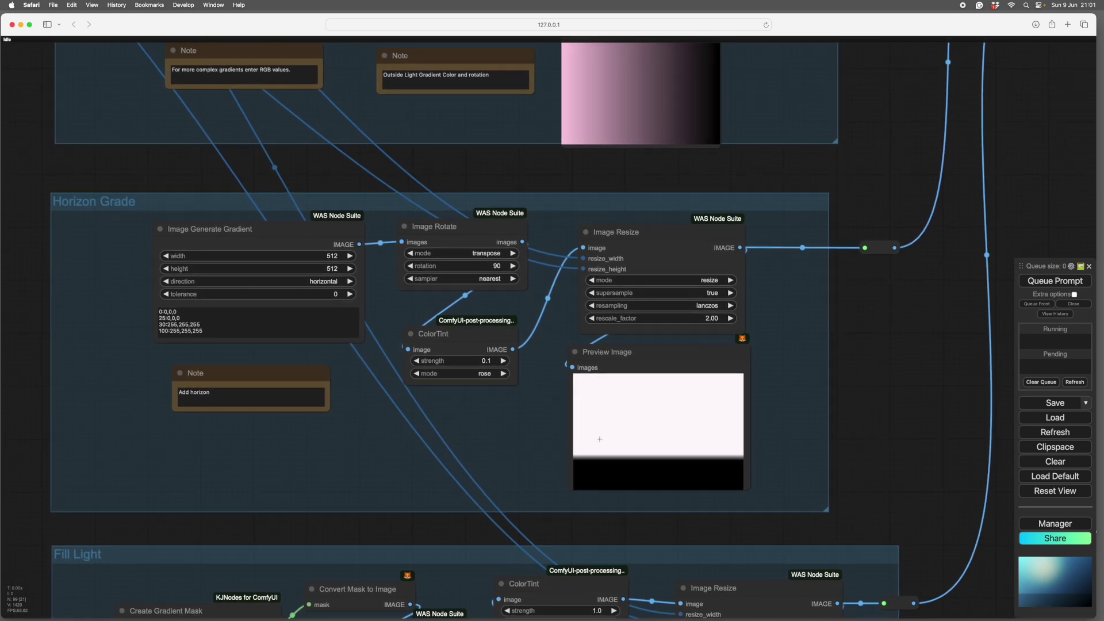
Step: Examine the RGB stops in Horizon Grade's Image Generate Gradient node, along with its note and the horizon preview
{"action": "scroll", "coordinate": [510, 446], "scroll_direction": "up", "scroll_amount": 4}
{"action": "scroll", "coordinate": [403, 385], "scroll_direction": "up", "scroll_amount": 1}
{"action": "scroll", "coordinate": [404, 385], "scroll_direction": "left", "scroll_amount": 1}
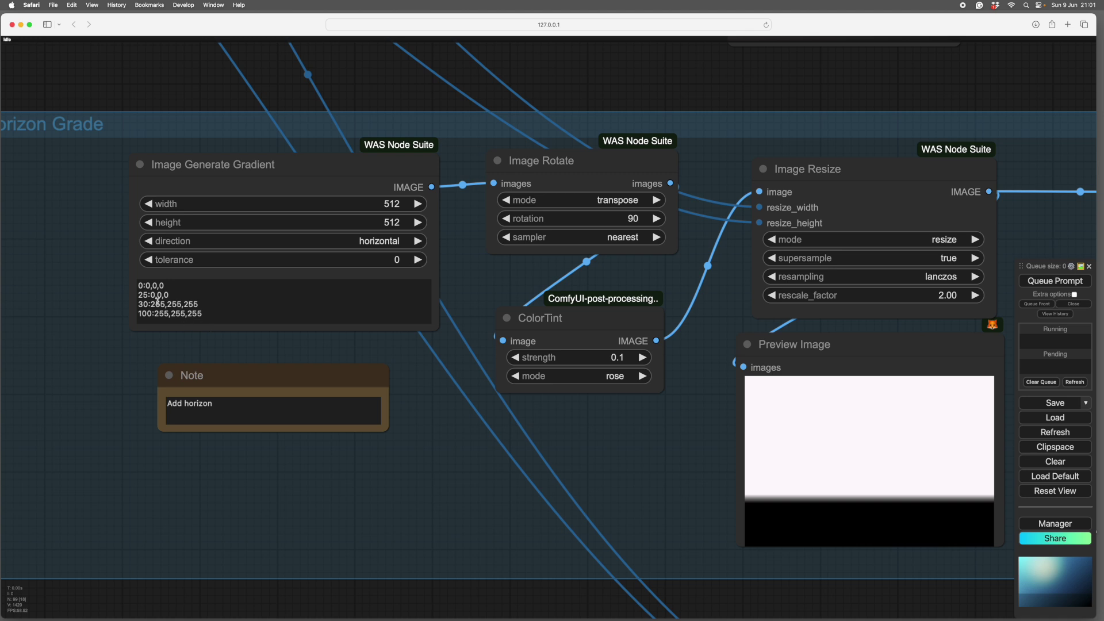
{"action": "scroll", "coordinate": [628, 454], "scroll_direction": "right", "scroll_amount": 3}
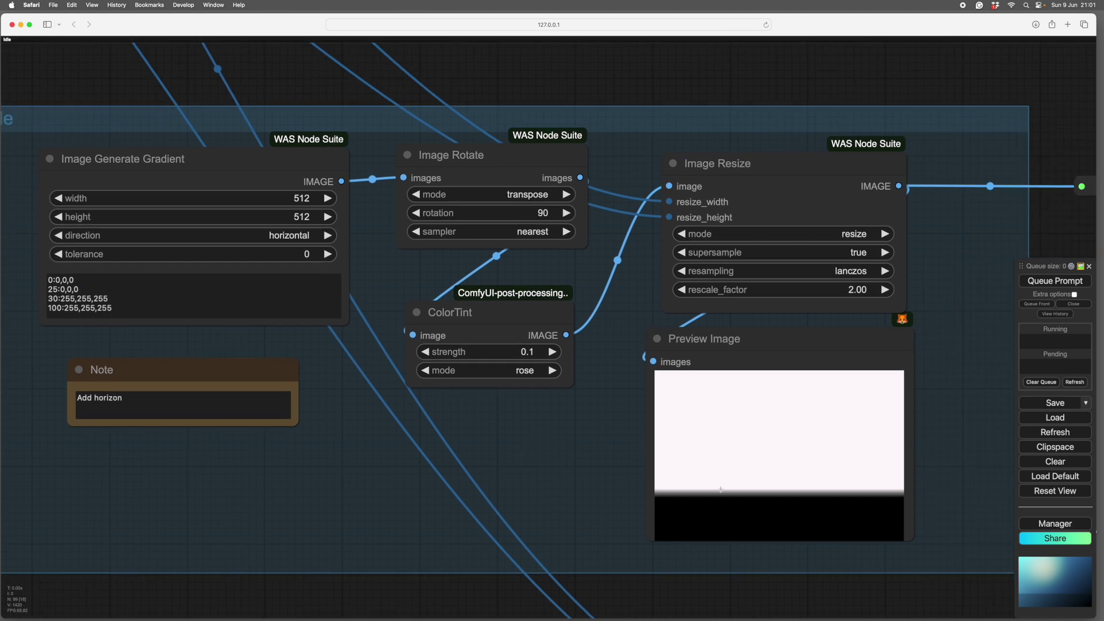
{"action": "scroll", "coordinate": [510, 308], "scroll_direction": "right", "scroll_amount": 3}
{"action": "scroll", "coordinate": [510, 308], "scroll_direction": "up", "scroll_amount": 2}
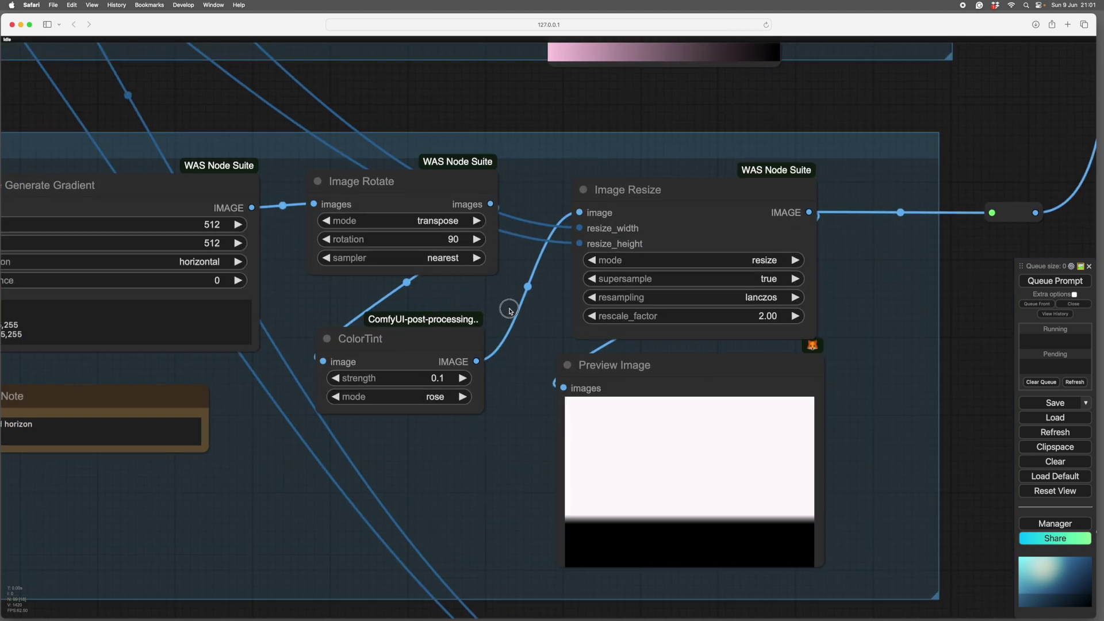
Step: Review Horizon Grade's Image Rotate, ColorTint and Image Resize settings beside the black-and-white horizon preview
{"action": "scroll", "coordinate": [491, 361], "scroll_direction": "down", "scroll_amount": 1}
{"action": "scroll", "coordinate": [492, 361], "scroll_direction": "right", "scroll_amount": 1}
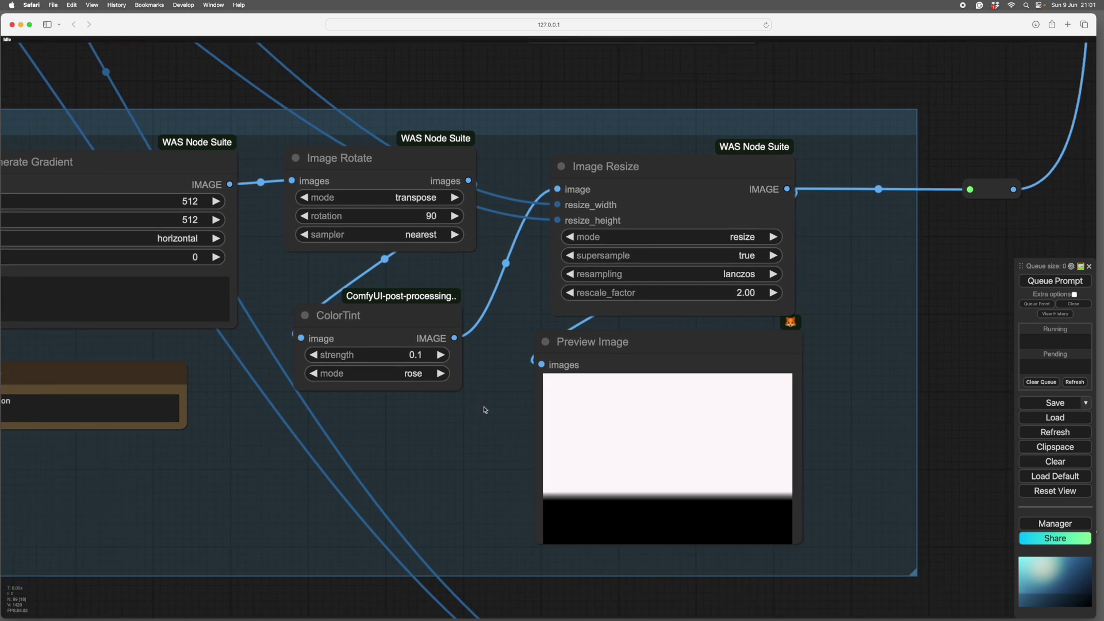
{"action": "scroll", "coordinate": [387, 409], "scroll_direction": "right", "scroll_amount": 4}
{"action": "scroll", "coordinate": [387, 409], "scroll_direction": "down", "scroll_amount": 1}
{"action": "scroll", "coordinate": [468, 446], "scroll_direction": "left", "scroll_amount": 5}
{"action": "scroll", "coordinate": [468, 446], "scroll_direction": "up", "scroll_amount": 1}
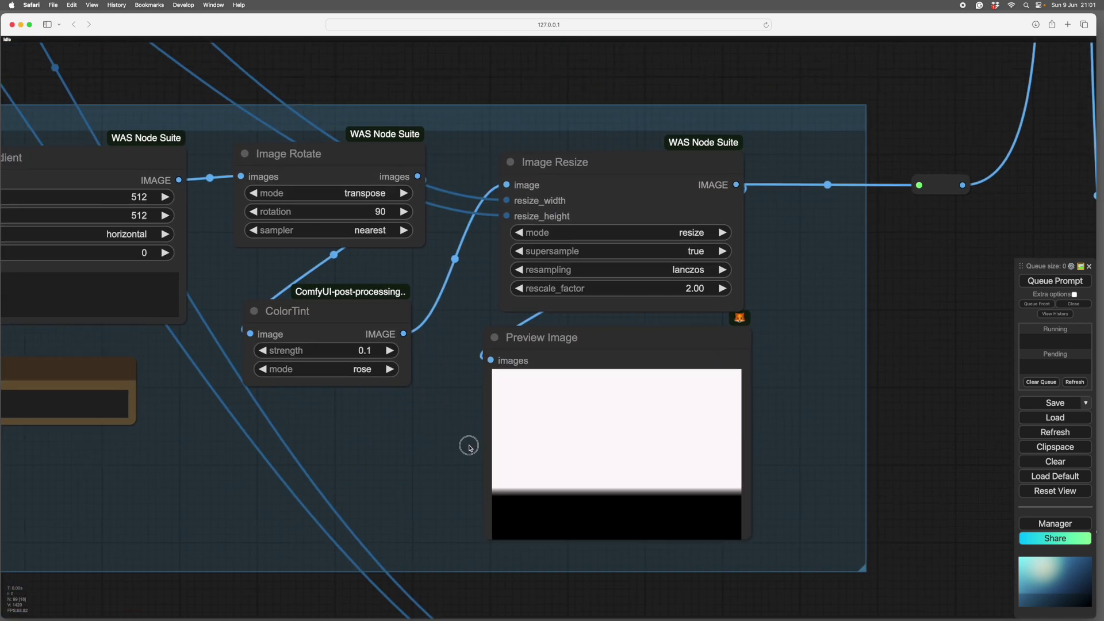
{"action": "scroll", "coordinate": [498, 460], "scroll_direction": "down", "scroll_amount": 1}
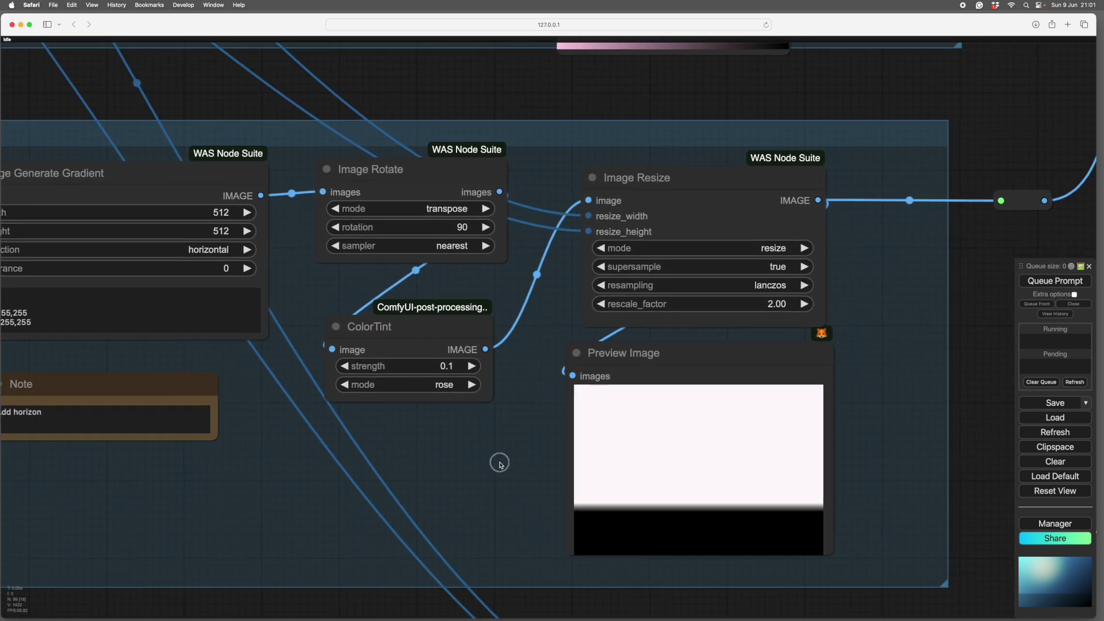
{"action": "scroll", "coordinate": [498, 461], "scroll_direction": "right", "scroll_amount": 5}
{"action": "scroll", "coordinate": [455, 433], "scroll_direction": "right", "scroll_amount": 5}
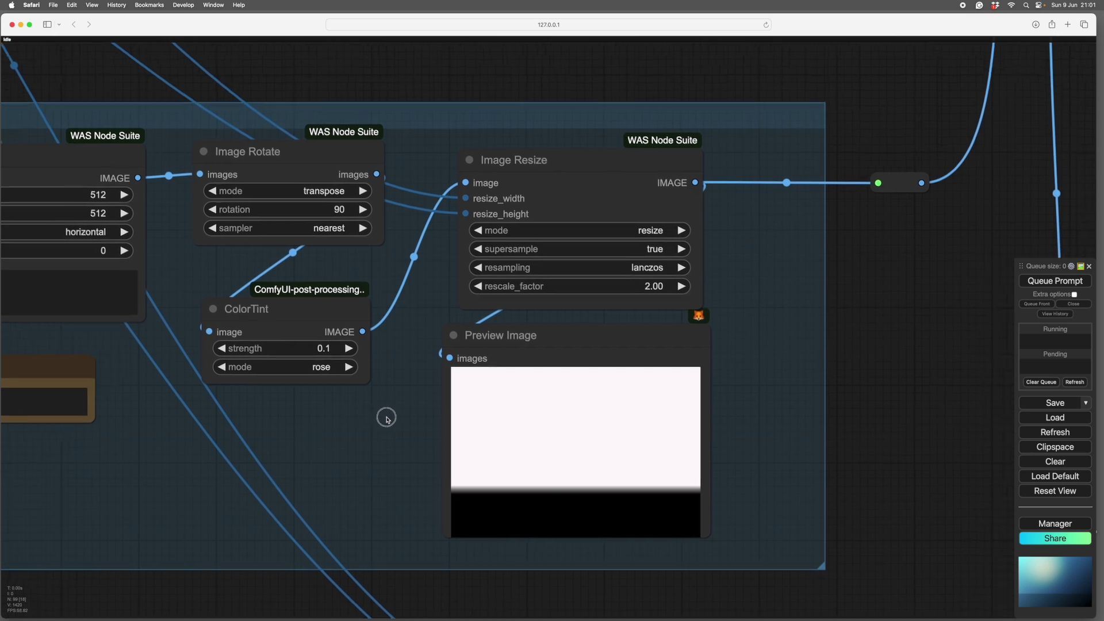
Step: Move Horizon Grade's ColorTint node slightly closer to the Image Rotate node above it
{"action": "left_click_drag", "start_coordinate": [299, 309], "coordinate": [309, 294]}
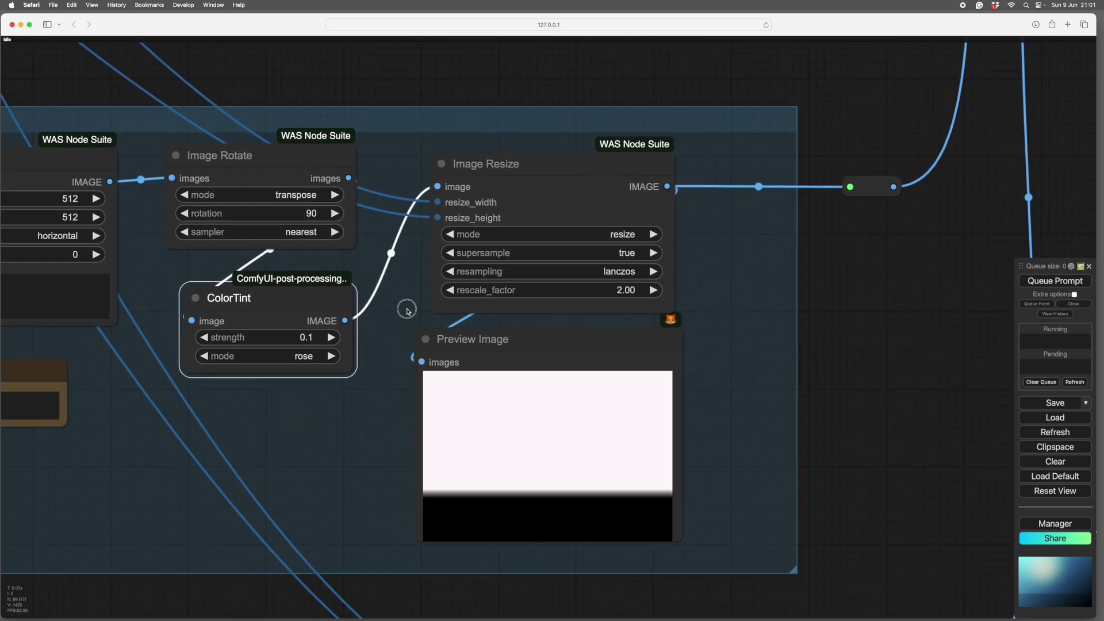
{"action": "left_click_drag", "start_coordinate": [407, 310], "coordinate": [378, 325]}
{"action": "left_click_drag", "start_coordinate": [703, 407], "coordinate": [703, 436]}
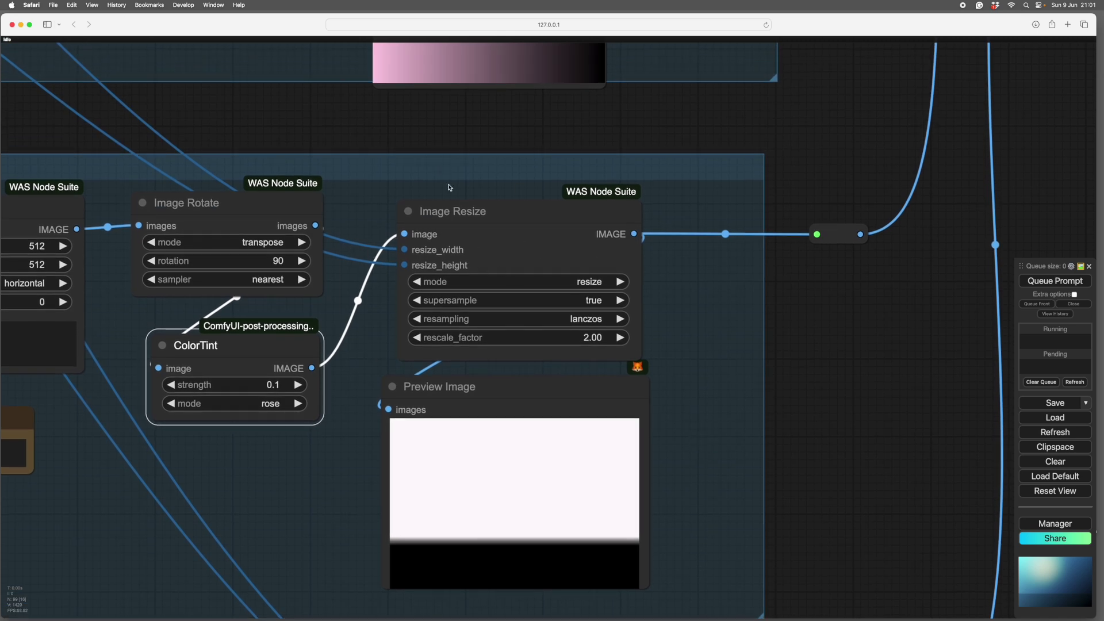
Step: Follow the Horizon Grade output through its reroute nodes to the darken Image Blending Mode node and its preview
{"action": "scroll", "coordinate": [449, 187], "scroll_direction": "down", "scroll_amount": 5}
{"action": "left_click_drag", "start_coordinate": [221, 162], "coordinate": [542, 403]}
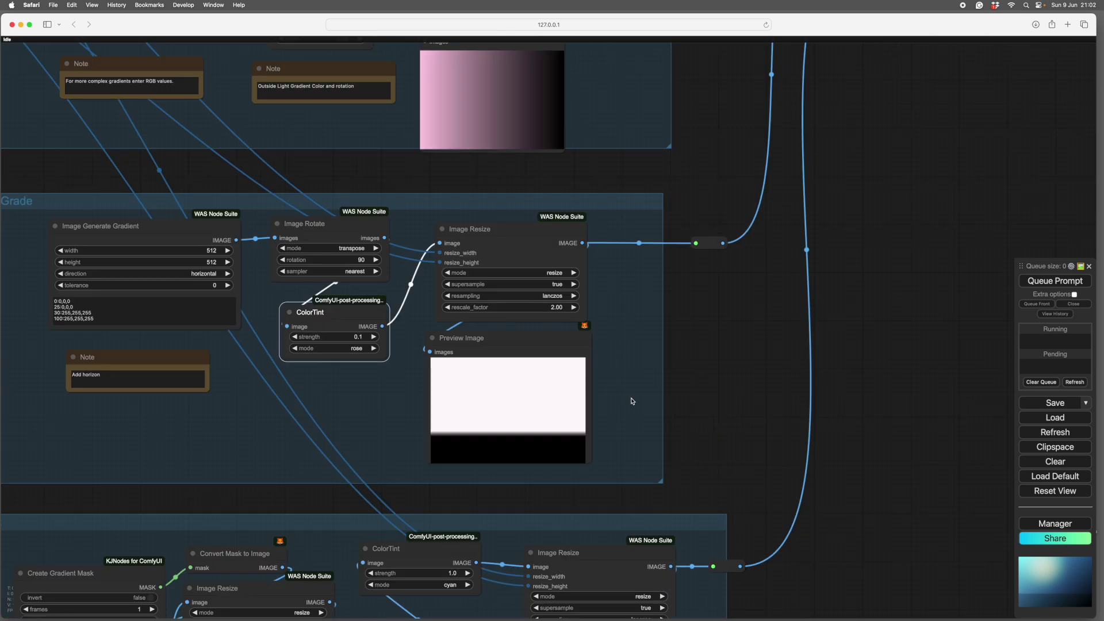
{"action": "left_click_drag", "start_coordinate": [633, 400], "coordinate": [688, 455]}
{"action": "scroll", "coordinate": [634, 374], "scroll_direction": "down", "scroll_amount": 1}
{"action": "scroll", "coordinate": [636, 377], "scroll_direction": "up", "scroll_amount": 2}
{"action": "scroll", "coordinate": [673, 366], "scroll_direction": "down", "scroll_amount": 2}
{"action": "left_click_drag", "start_coordinate": [683, 396], "coordinate": [697, 357]}
{"action": "left_click_drag", "start_coordinate": [694, 398], "coordinate": [518, 504]}
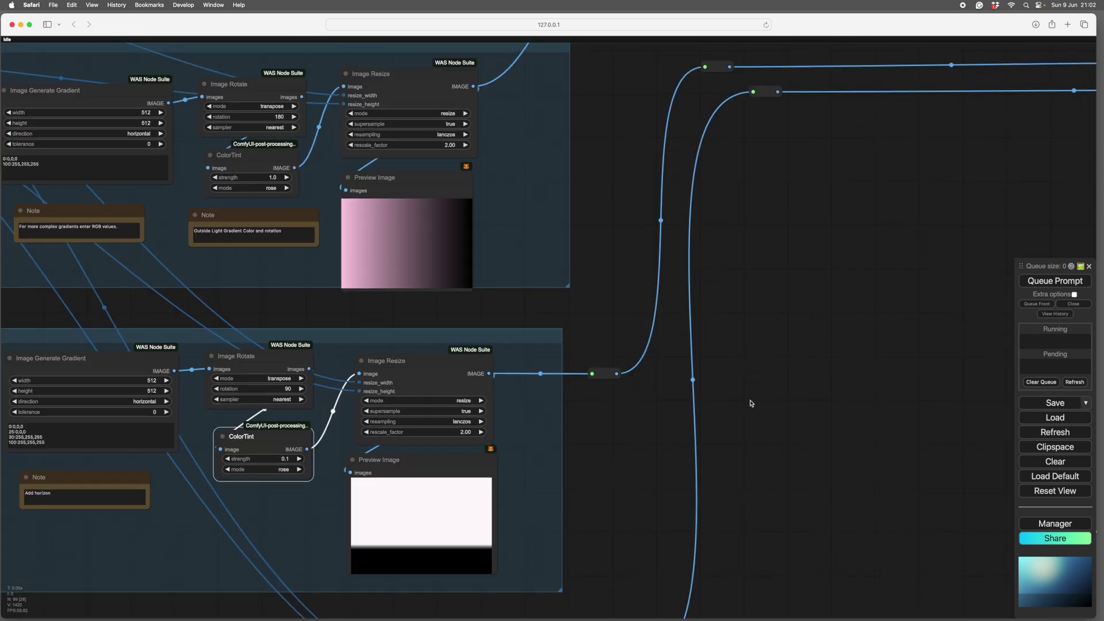
{"action": "left_click_drag", "start_coordinate": [731, 374], "coordinate": [630, 487]}
{"action": "left_click_drag", "start_coordinate": [838, 287], "coordinate": [276, 495]}
{"action": "left_click_drag", "start_coordinate": [650, 404], "coordinate": [585, 458]}
{"action": "scroll", "coordinate": [646, 282], "scroll_direction": "up", "scroll_amount": 5}
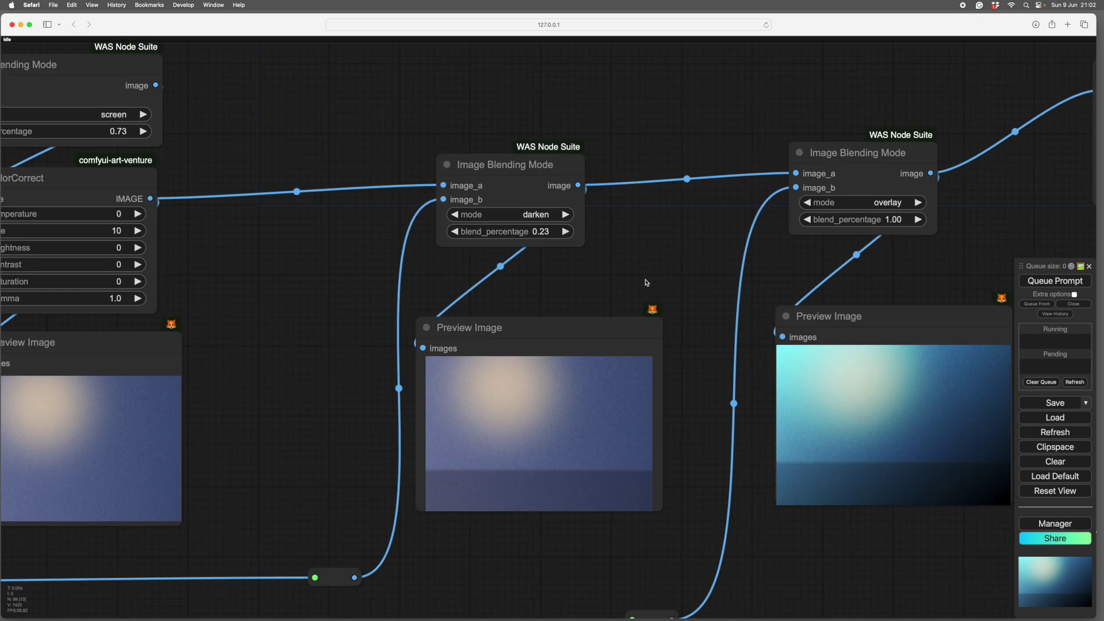
Step: Move the darken Image Blending Mode node slightly down toward its preview and inspect the blended horizon
{"action": "left_click_drag", "start_coordinate": [636, 288], "coordinate": [597, 316]}
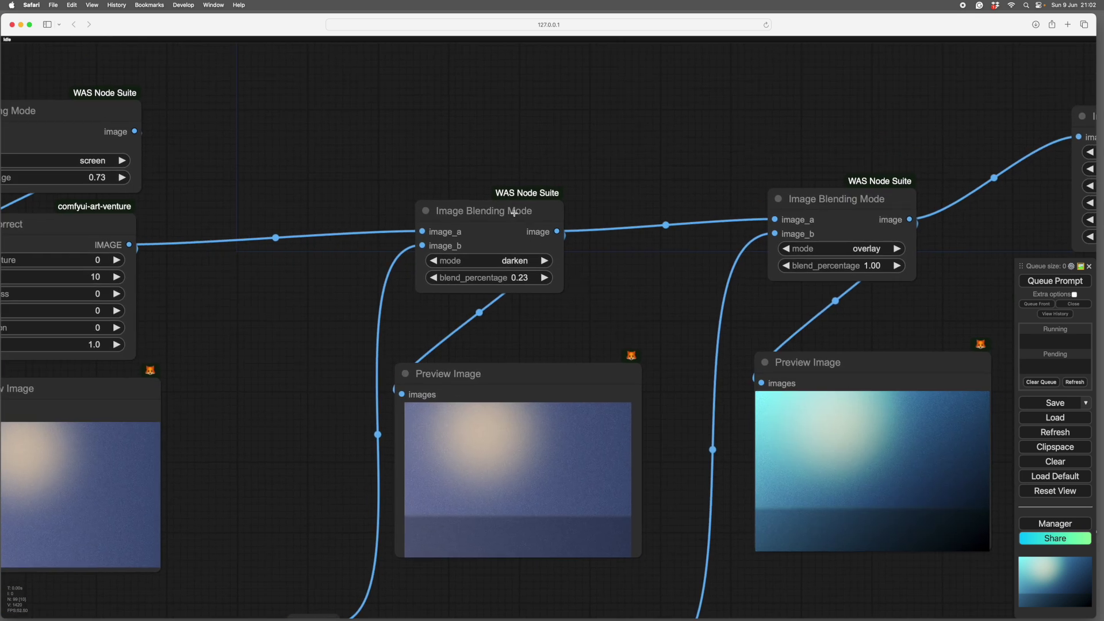
{"action": "left_click_drag", "start_coordinate": [514, 214], "coordinate": [525, 233]}
{"action": "left_click_drag", "start_coordinate": [619, 306], "coordinate": [613, 321]}
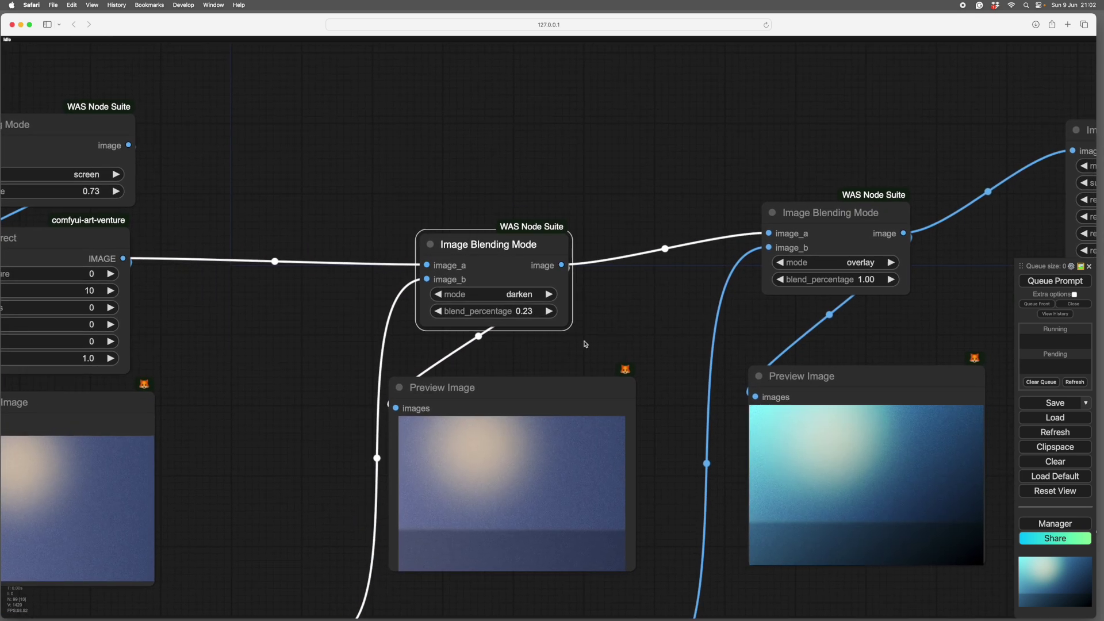
{"action": "scroll", "coordinate": [427, 420], "scroll_direction": "down", "scroll_amount": 5}
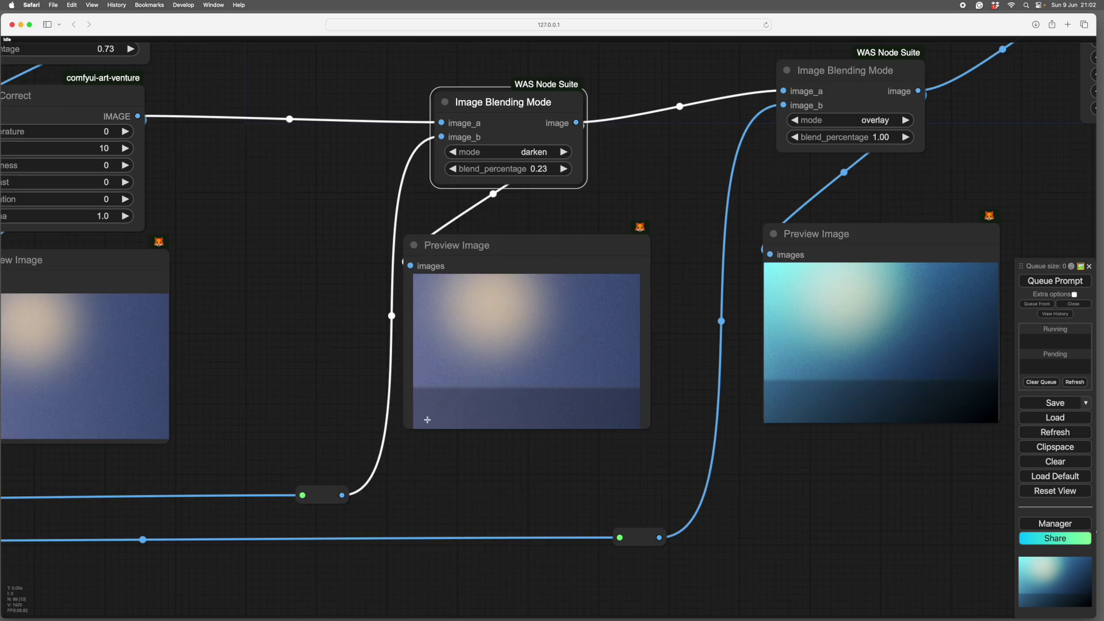
Step: Trace the lower reroute line back from the overlay blend, past Ambient Light and Horizon Grade, to the Fill Light group
{"action": "scroll", "coordinate": [521, 463], "scroll_direction": "down", "scroll_amount": 4}
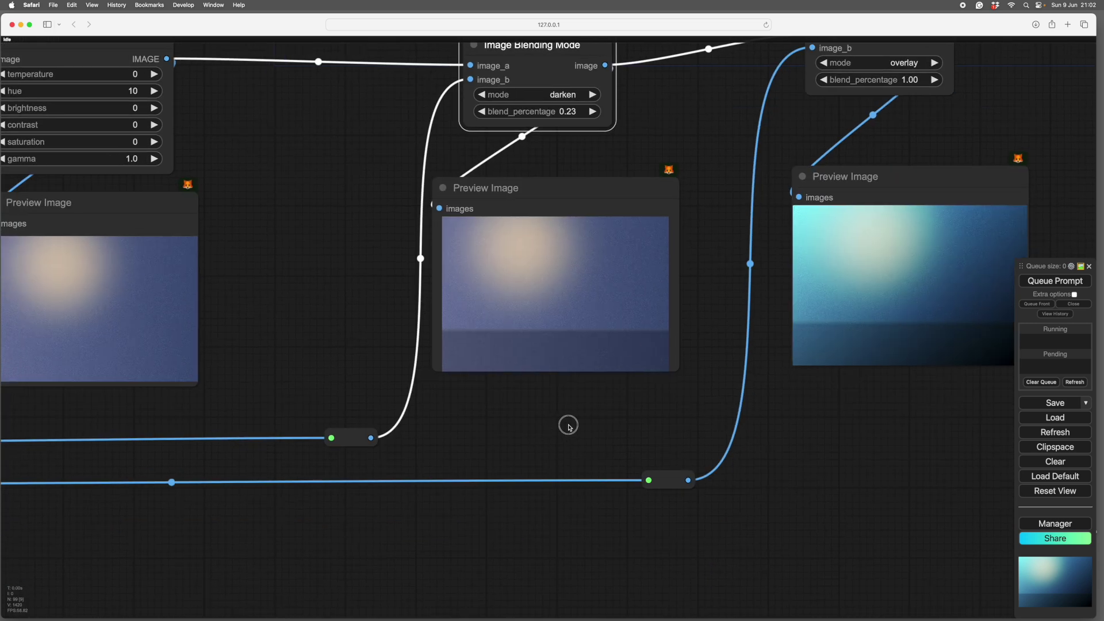
{"action": "scroll", "coordinate": [567, 424], "scroll_direction": "left", "scroll_amount": 10}
{"action": "left_click_drag", "start_coordinate": [545, 461], "coordinate": [1081, 144]}
{"action": "scroll", "coordinate": [660, 284], "scroll_direction": "down", "scroll_amount": 3}
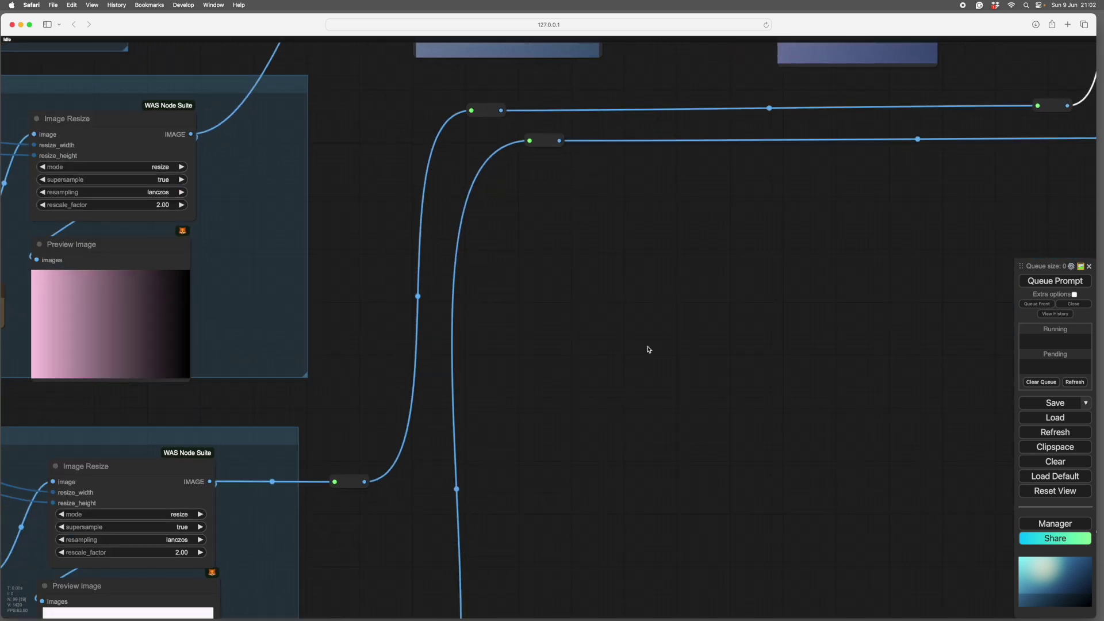
{"action": "left_click_drag", "start_coordinate": [658, 367], "coordinate": [832, 360]}
{"action": "scroll", "coordinate": [563, 361], "scroll_direction": "down", "scroll_amount": 10}
{"action": "scroll", "coordinate": [609, 313], "scroll_direction": "left", "scroll_amount": 12}
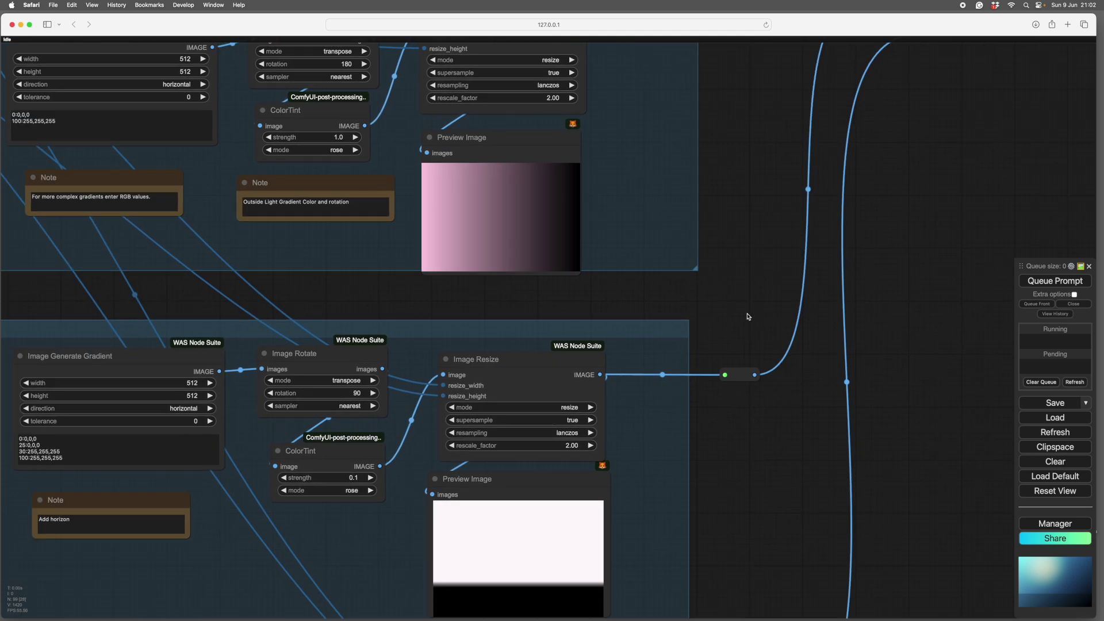
{"action": "scroll", "coordinate": [876, 335], "scroll_direction": "down", "scroll_amount": 5}
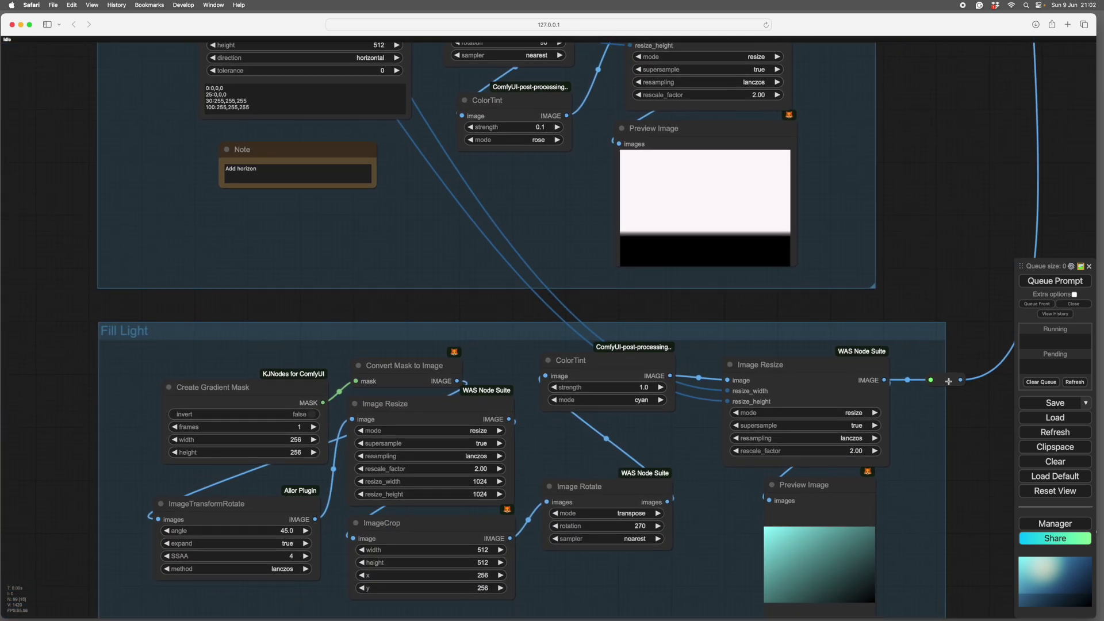
Step: Examine the overall layout of the Fill Light group, from Create Gradient Mask to its preview and output reroute
{"action": "scroll", "coordinate": [912, 222], "scroll_direction": "down", "scroll_amount": 4}
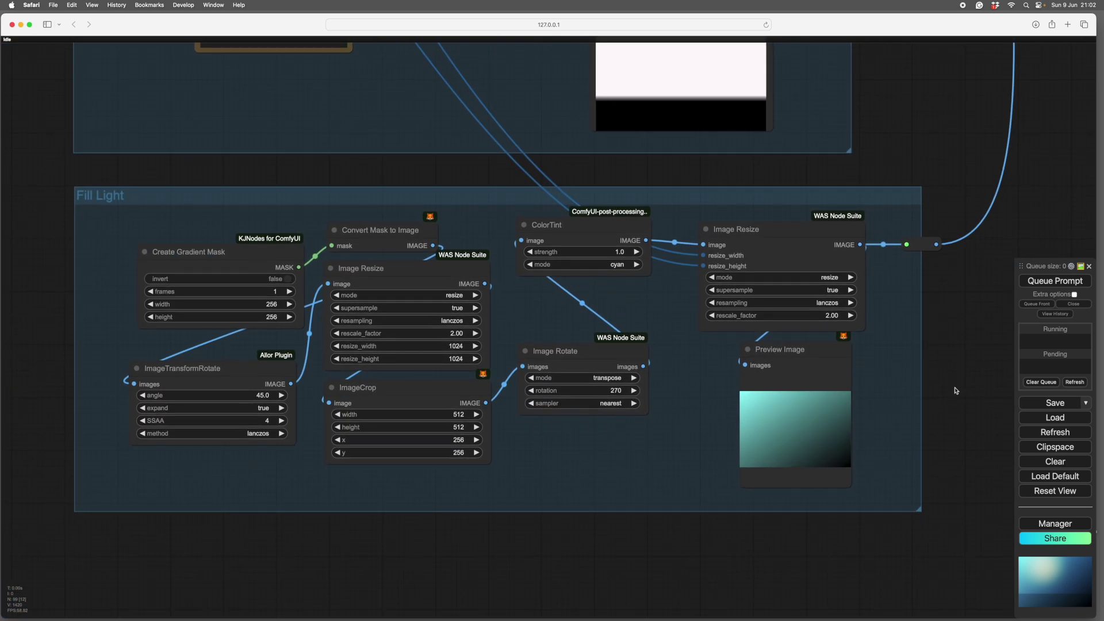
{"action": "scroll", "coordinate": [956, 391], "scroll_direction": "right", "scroll_amount": 2}
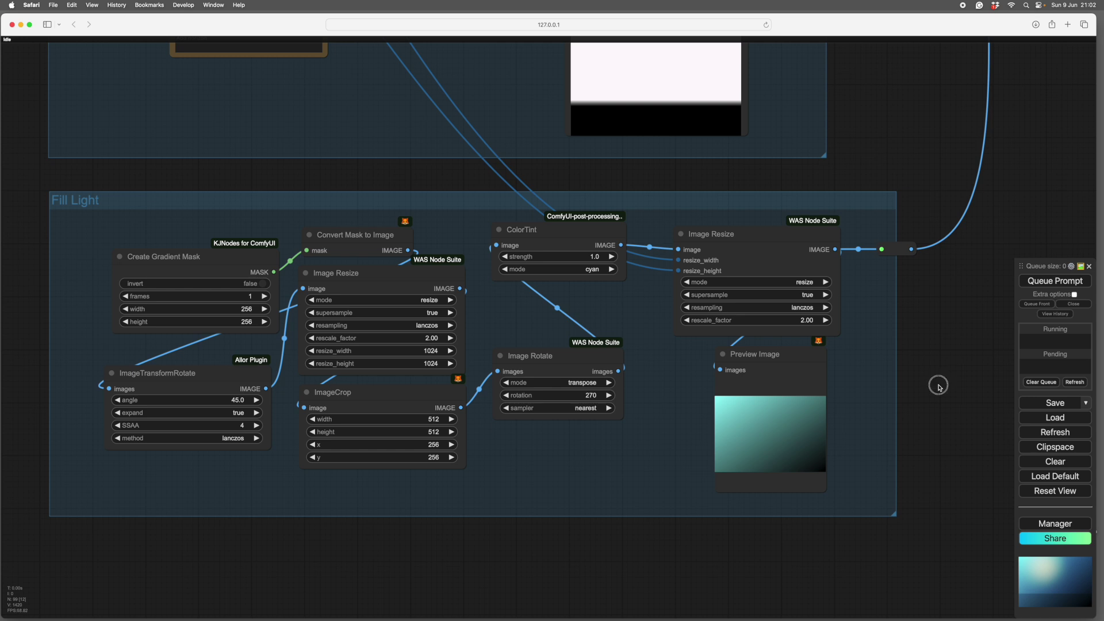
{"action": "scroll", "coordinate": [940, 388], "scroll_direction": "right", "scroll_amount": 1}
{"action": "scroll", "coordinate": [939, 388], "scroll_direction": "down", "scroll_amount": 5}
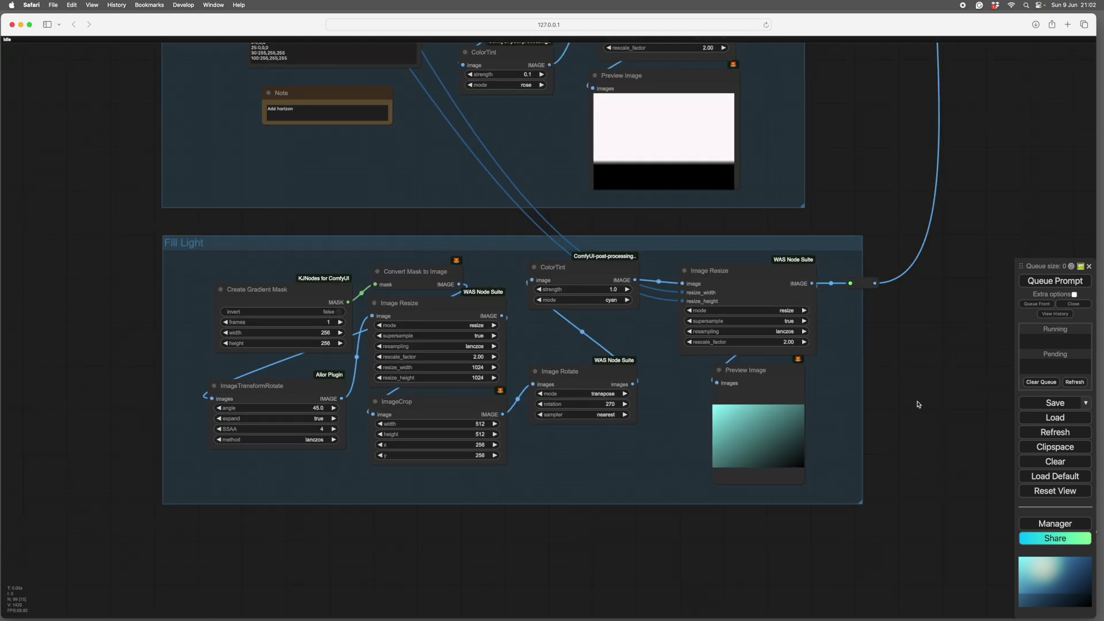
{"action": "scroll", "coordinate": [901, 391], "scroll_direction": "up", "scroll_amount": 5}
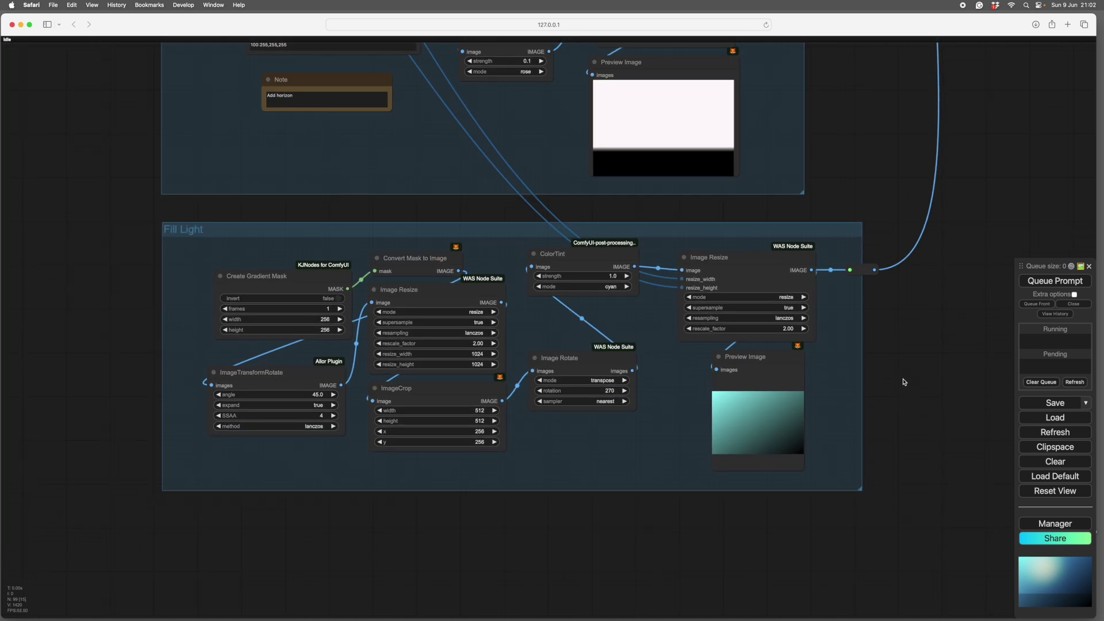
{"action": "scroll", "coordinate": [900, 413], "scroll_direction": "left", "scroll_amount": 3}
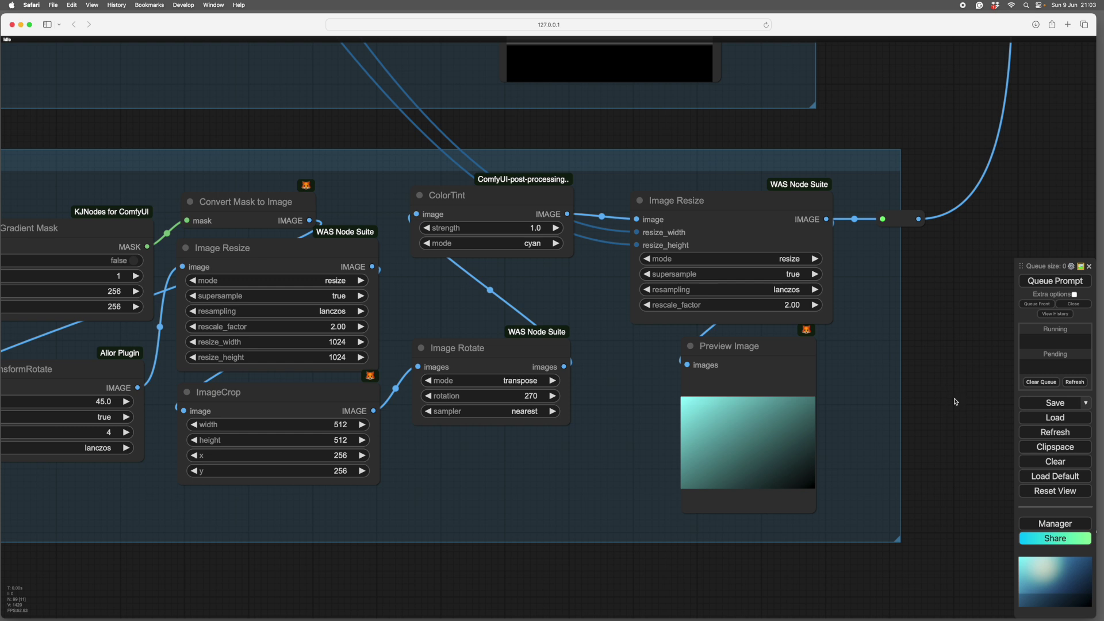
{"action": "scroll", "coordinate": [955, 402], "scroll_direction": "down", "scroll_amount": 2}
Step: Review how Fill Light's gradient mask passes through ImageTransformRotate, Image Resize, ImageCrop and Image Rotate
{"action": "scroll", "coordinate": [949, 396], "scroll_direction": "left", "scroll_amount": 3}
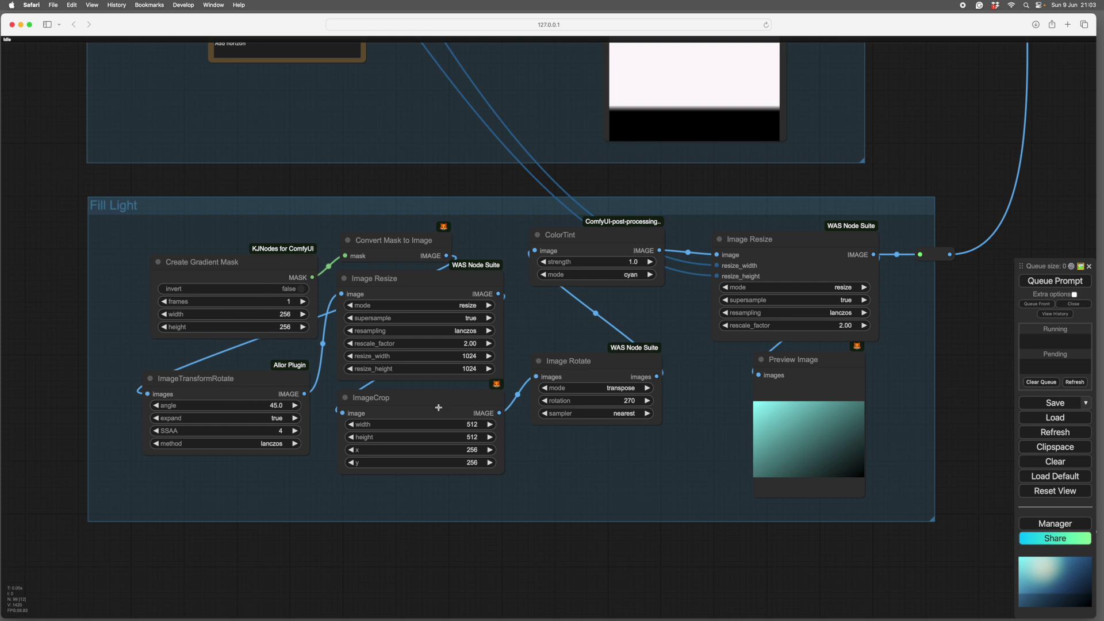
{"action": "left_click_drag", "start_coordinate": [644, 456], "coordinate": [526, 455]}
{"action": "scroll", "coordinate": [542, 449], "scroll_direction": "up", "scroll_amount": 4}
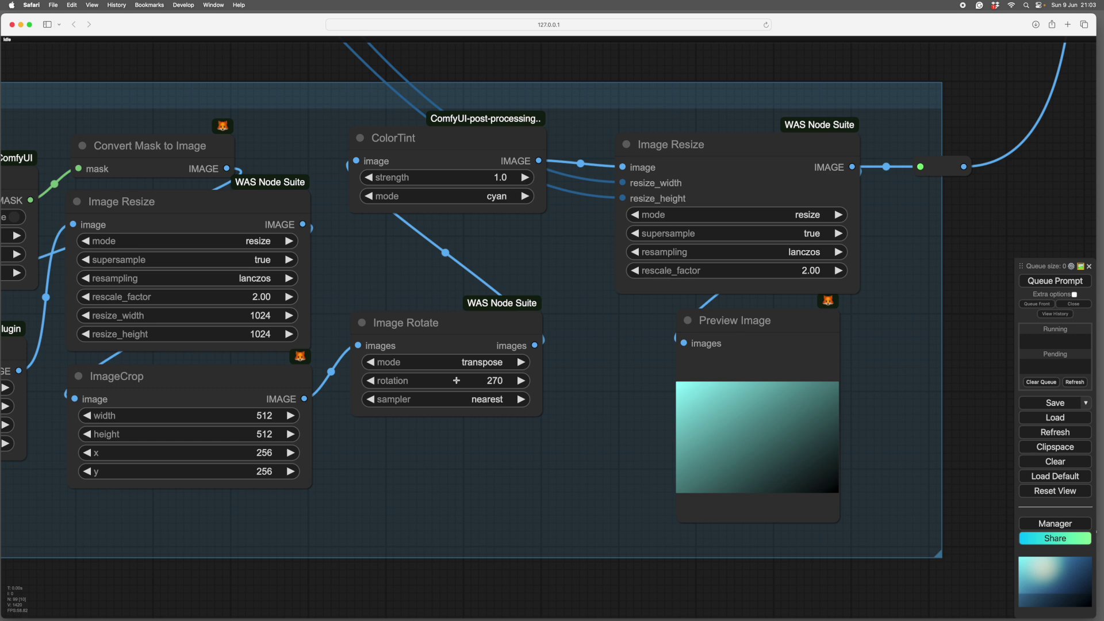
{"action": "left_click_drag", "start_coordinate": [589, 398], "coordinate": [485, 372]}
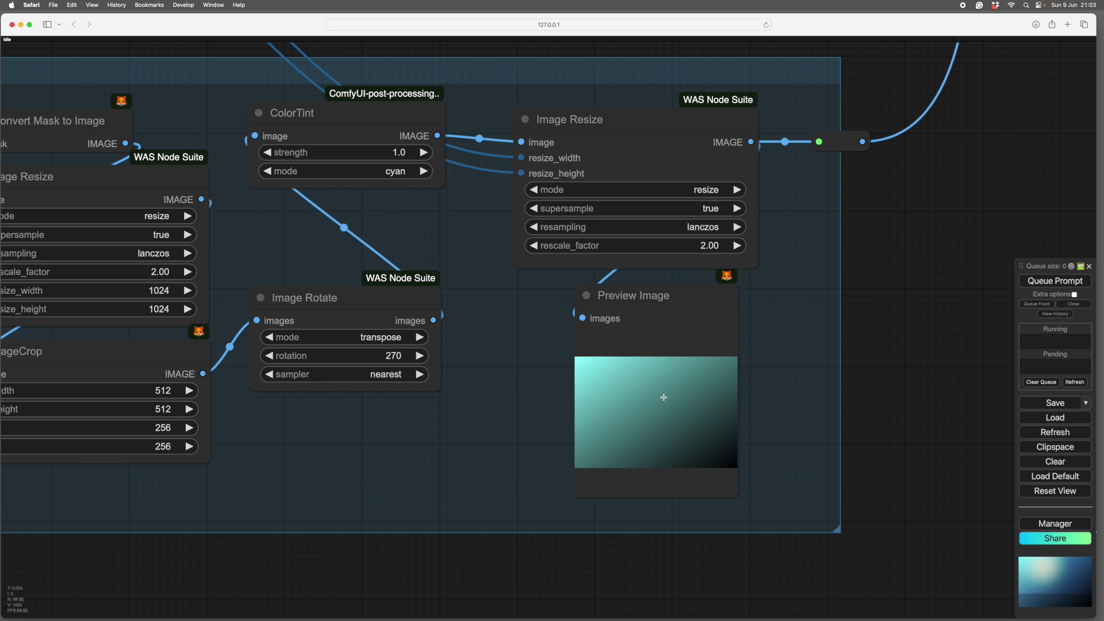
{"action": "left_click_drag", "start_coordinate": [431, 468], "coordinate": [714, 489]}
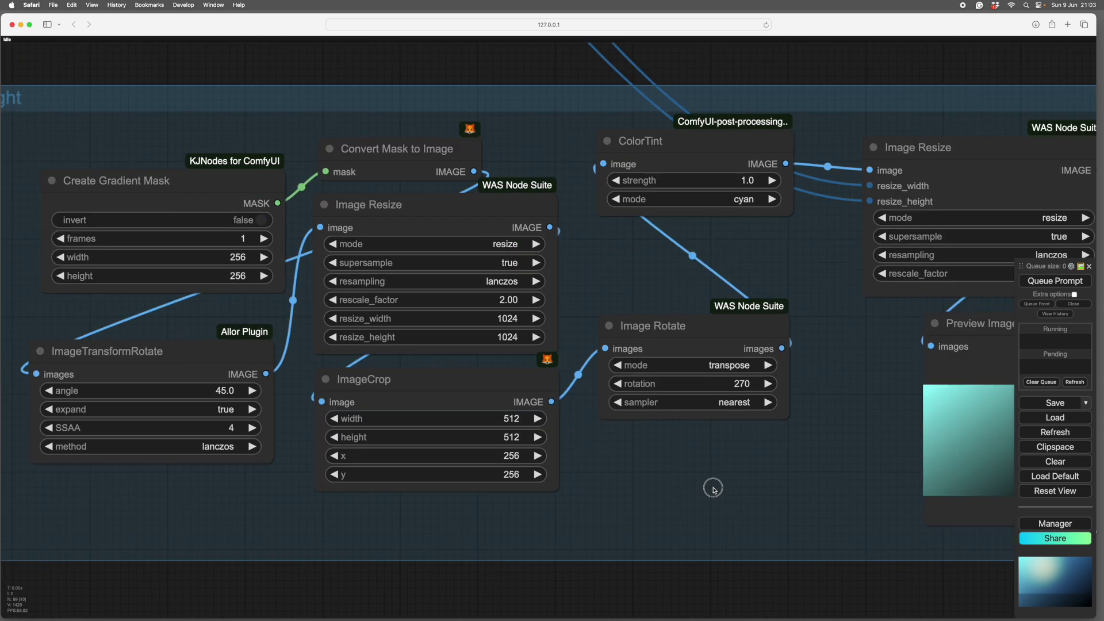
{"action": "mouse_move", "coordinate": [304, 436]}
{"action": "left_mouse_down"}
{"action": "mouse_move", "coordinate": [382, 439]}
{"action": "mouse_move", "coordinate": [291, 435]}
{"action": "left_mouse_up"}
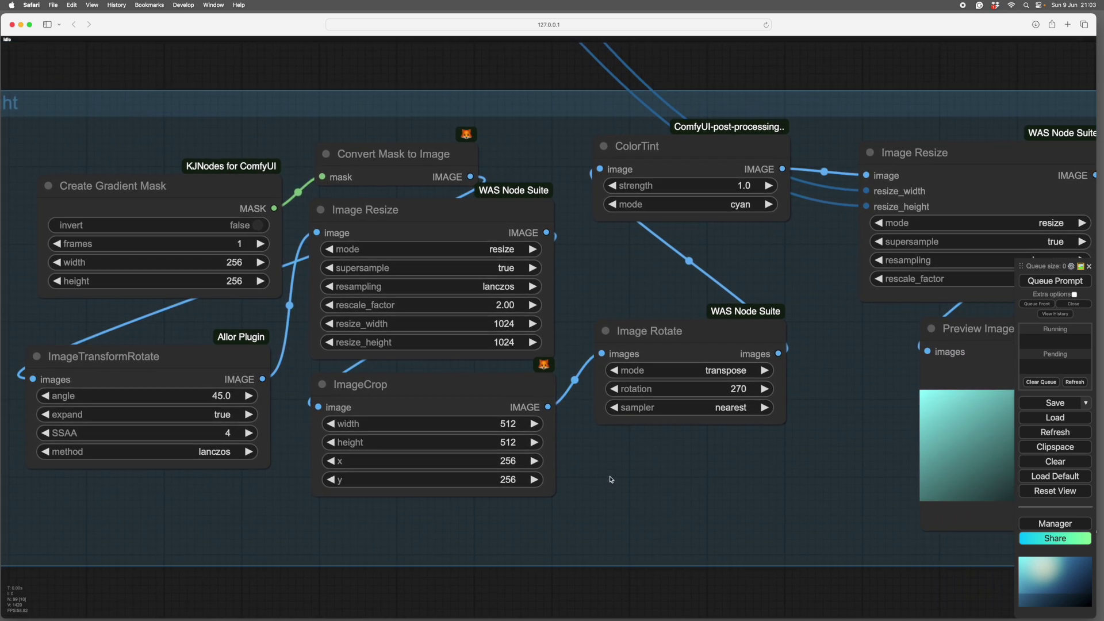
Step: Inspect Fill Light's Image Rotate, cyan ColorTint and final Image Resize settings beside the diagonal gradient preview
{"action": "scroll", "coordinate": [611, 479], "scroll_direction": "right", "scroll_amount": 8}
{"action": "scroll", "coordinate": [451, 483], "scroll_direction": "right", "scroll_amount": 5}
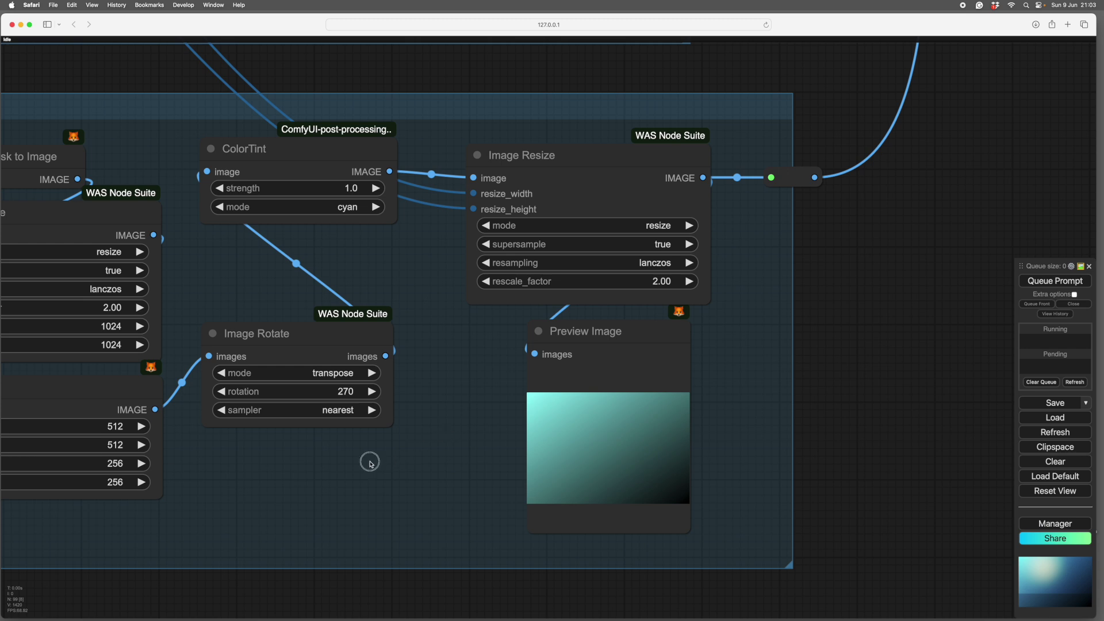
{"action": "left_click_drag", "start_coordinate": [370, 465], "coordinate": [770, 469]}
{"action": "left_click_drag", "start_coordinate": [276, 496], "coordinate": [317, 493]}
{"action": "left_click_drag", "start_coordinate": [693, 502], "coordinate": [447, 487]}
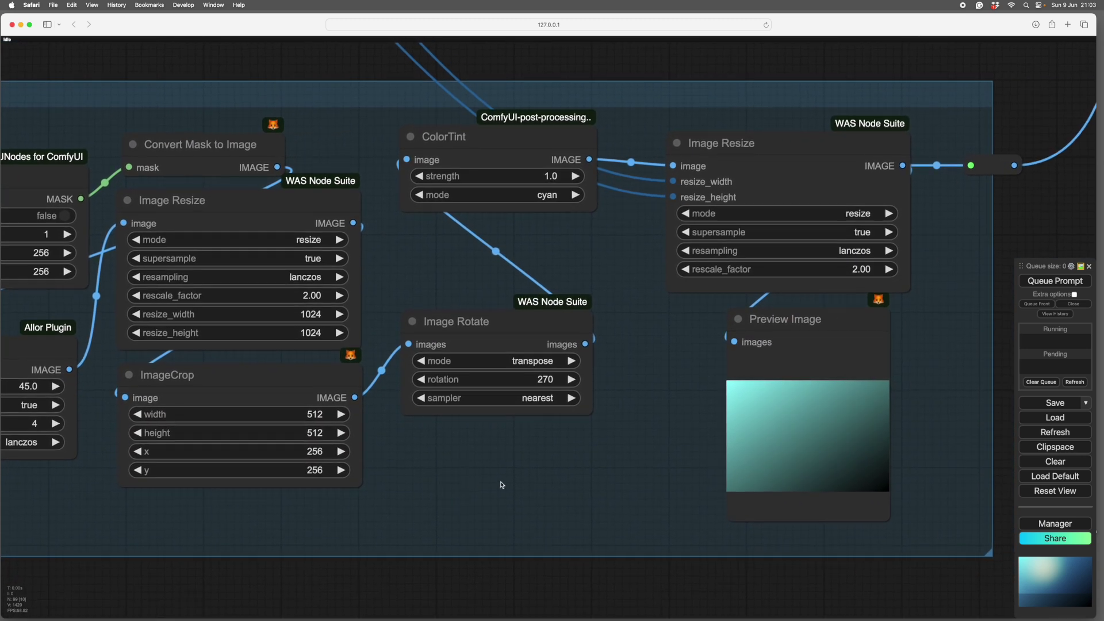
{"action": "scroll", "coordinate": [501, 485], "scroll_direction": "right", "scroll_amount": 5}
{"action": "scroll", "coordinate": [465, 308], "scroll_direction": "up", "scroll_amount": 3}
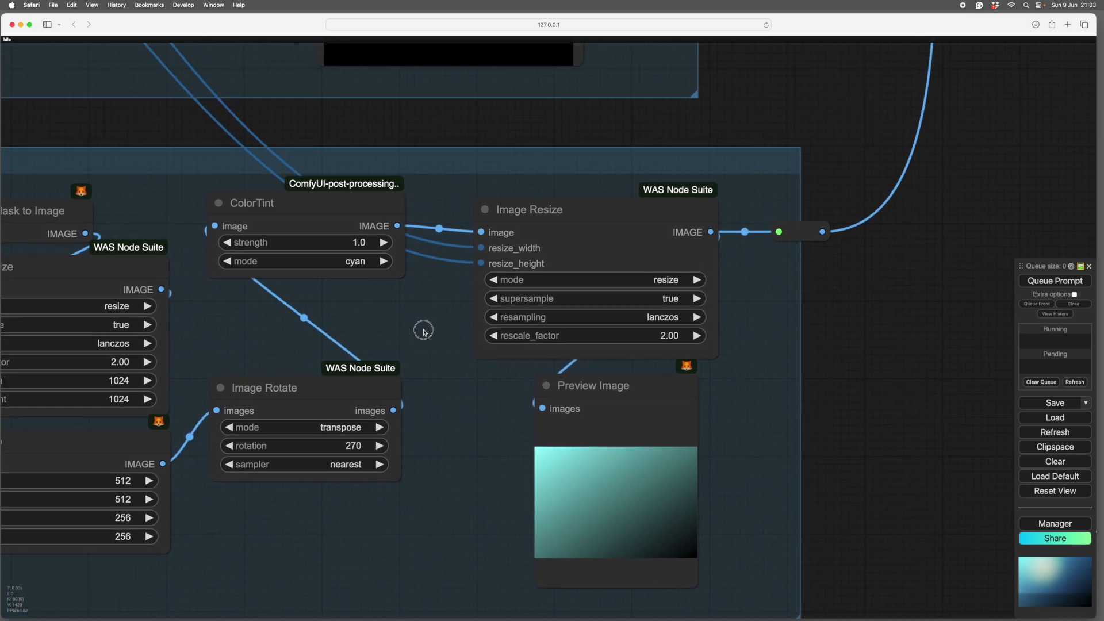
{"action": "scroll", "coordinate": [403, 384], "scroll_direction": "right", "scroll_amount": 5}
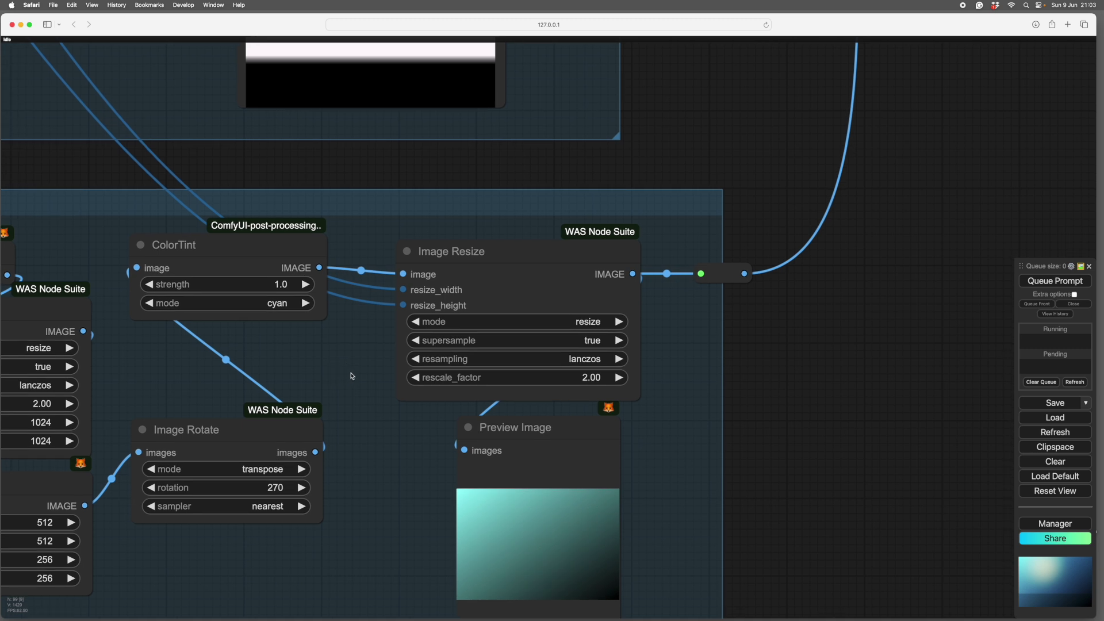
{"action": "scroll", "coordinate": [342, 348], "scroll_direction": "right", "scroll_amount": 3}
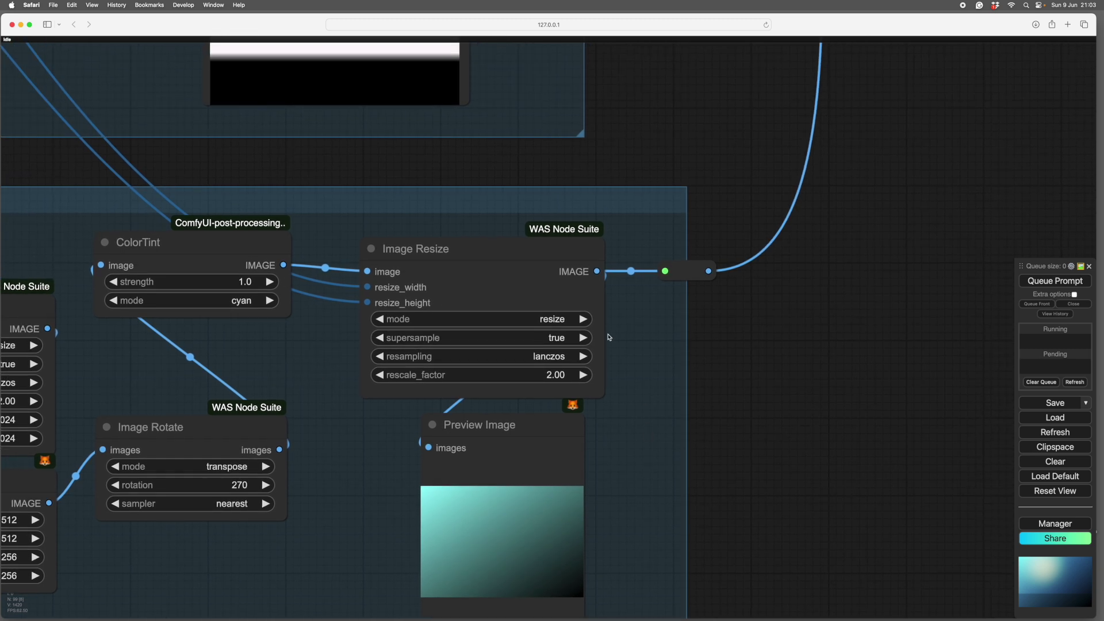
{"action": "scroll", "coordinate": [348, 316], "scroll_direction": "up", "scroll_amount": 1}
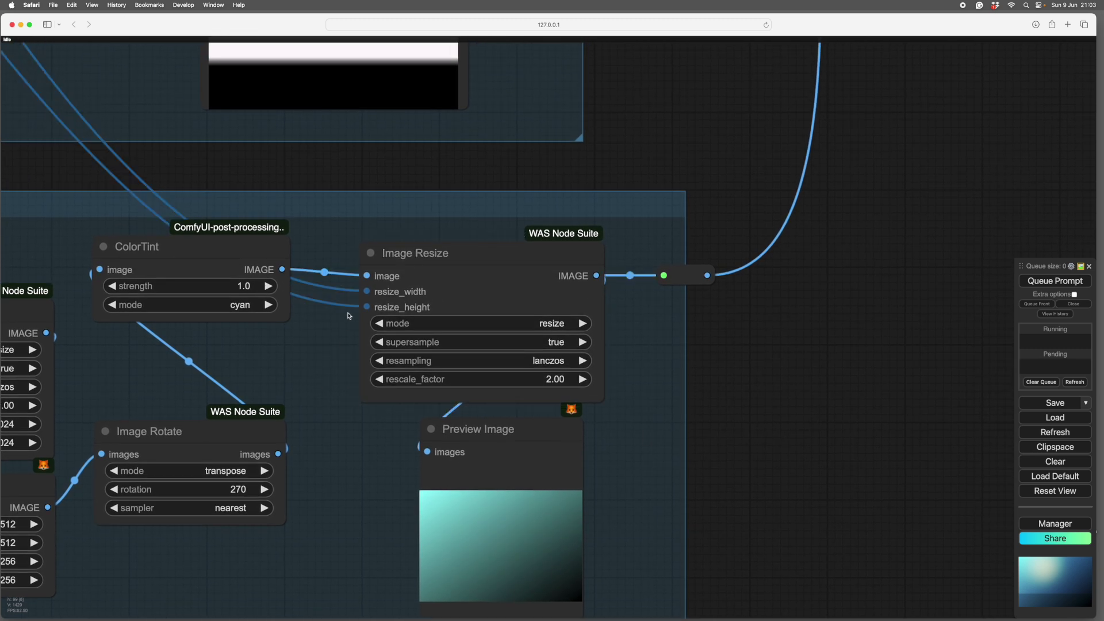
Step: Follow the Fill Light output through its reroute nodes to the overlay Image Blending Mode node and inspect its preview
{"action": "scroll", "coordinate": [621, 361], "scroll_direction": "right", "scroll_amount": 15}
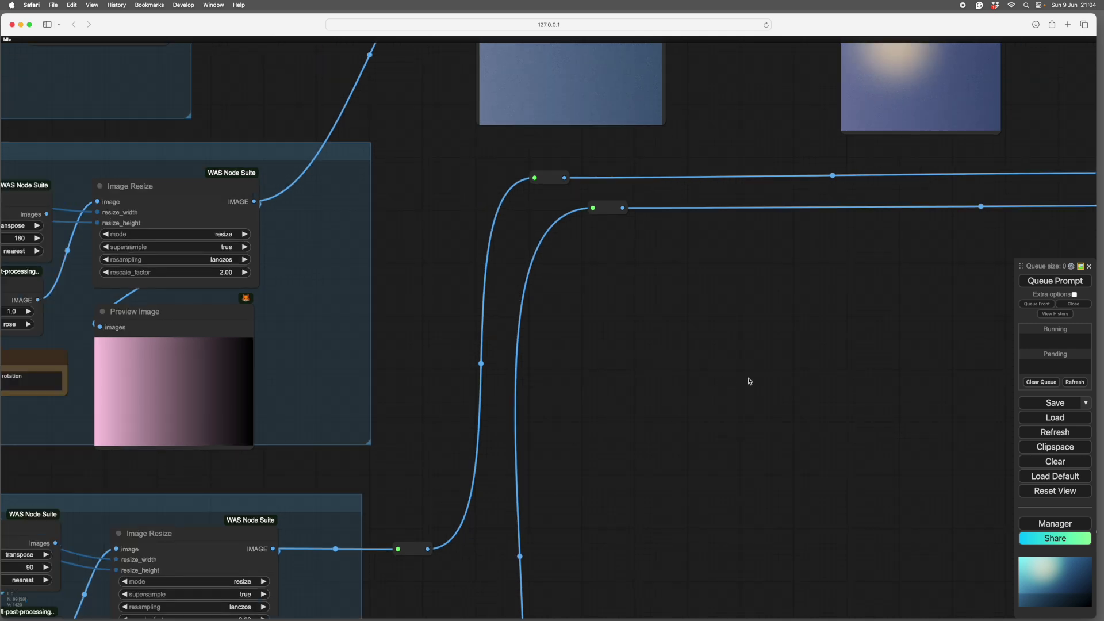
{"action": "scroll", "coordinate": [682, 406], "scroll_direction": "right", "scroll_amount": 15}
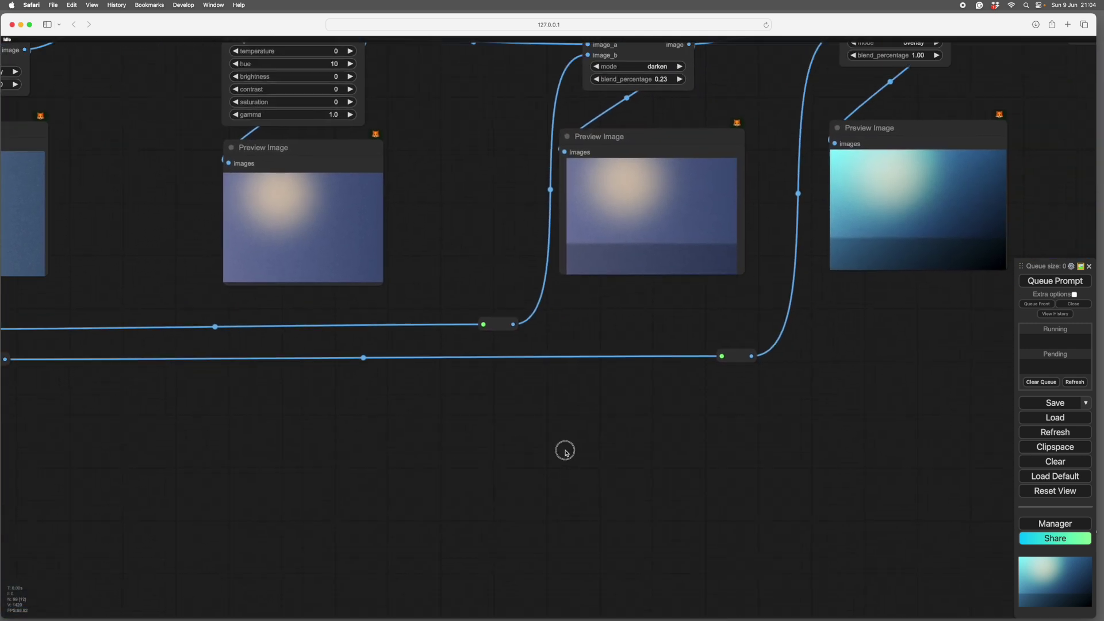
{"action": "scroll", "coordinate": [484, 498], "scroll_direction": "up", "scroll_amount": 5}
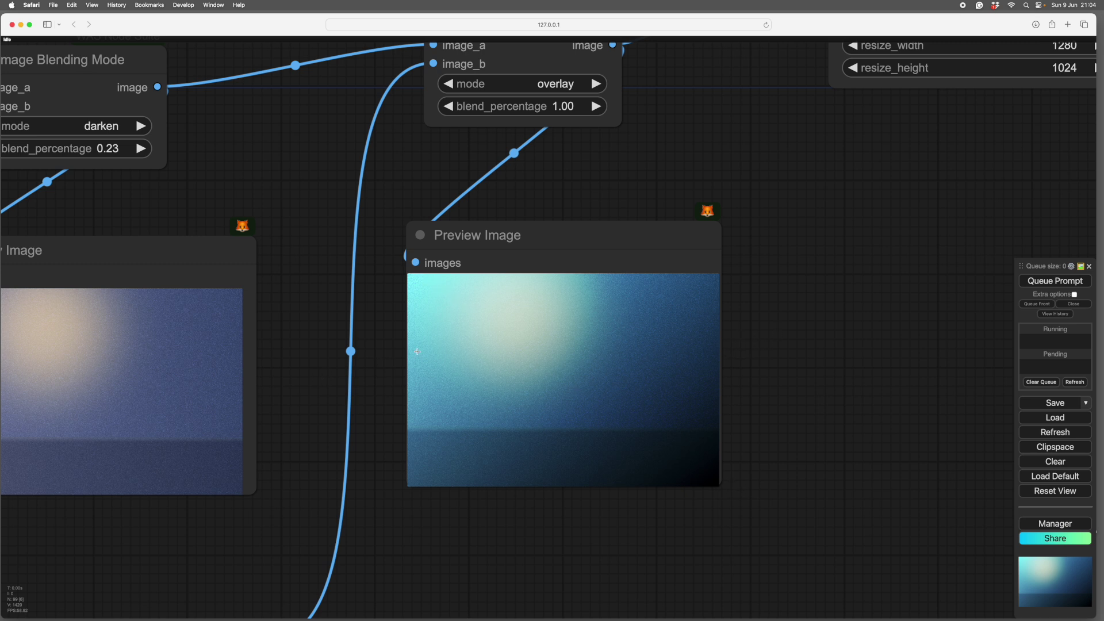
{"action": "left_click_drag", "start_coordinate": [626, 532], "coordinate": [602, 496]}
{"action": "scroll", "coordinate": [592, 505], "scroll_direction": "left", "scroll_amount": 1}
{"action": "scroll", "coordinate": [636, 472], "scroll_direction": "right", "scroll_amount": 2}
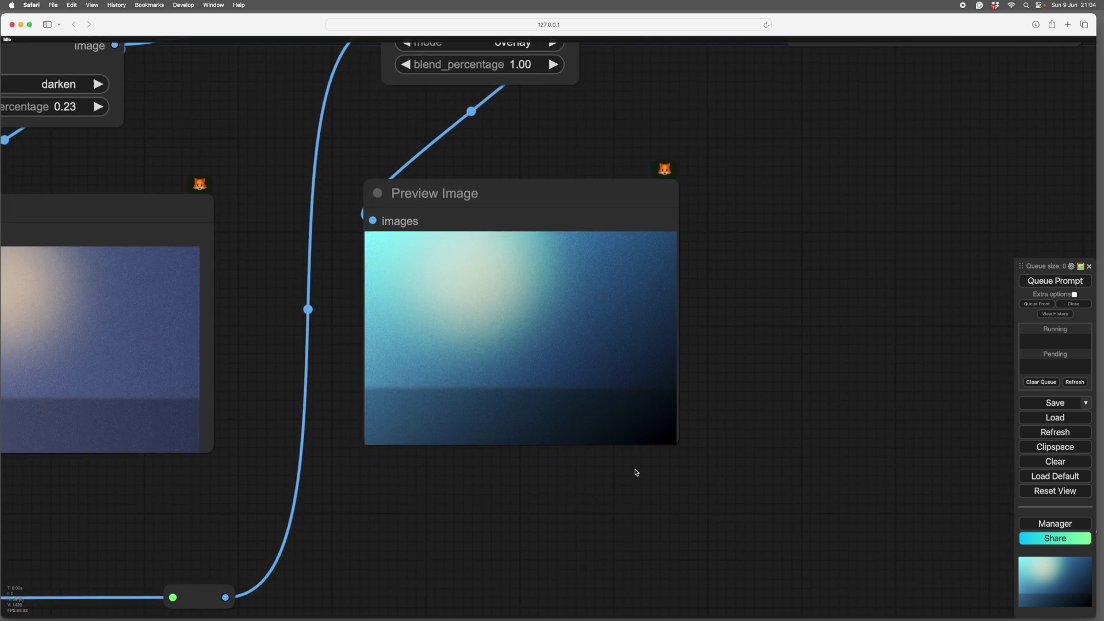
{"action": "scroll", "coordinate": [589, 457], "scroll_direction": "down", "scroll_amount": 5}
{"action": "scroll", "coordinate": [631, 463], "scroll_direction": "up", "scroll_amount": 5}
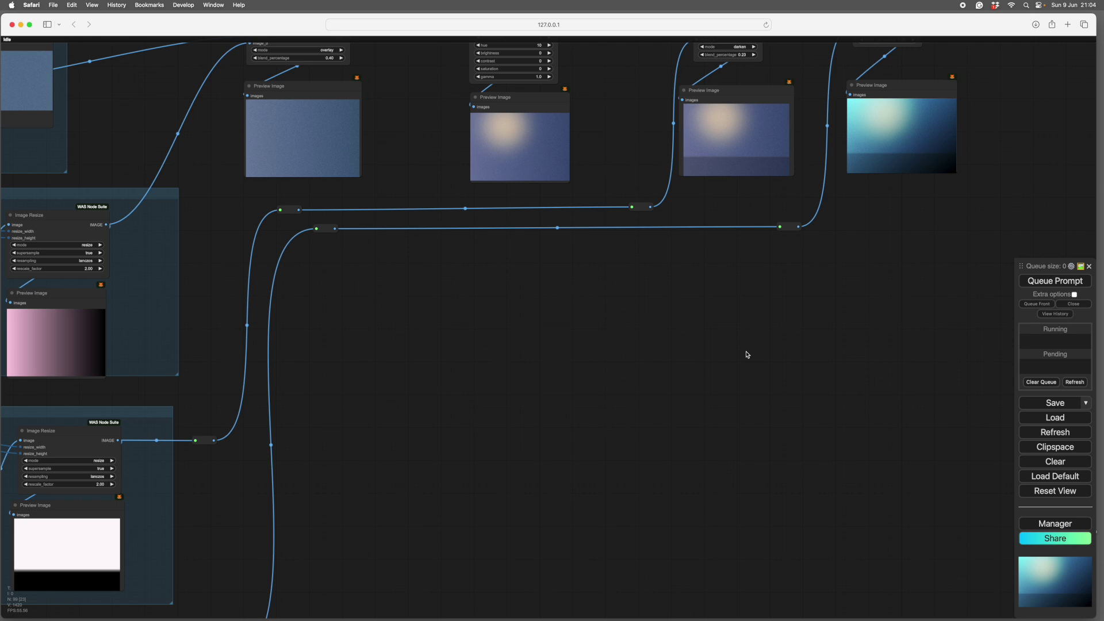
{"action": "left_click_drag", "start_coordinate": [789, 312], "coordinate": [518, 480]}
{"action": "left_click_drag", "start_coordinate": [595, 406], "coordinate": [436, 475]}
{"action": "left_click_drag", "start_coordinate": [654, 362], "coordinate": [581, 529]}
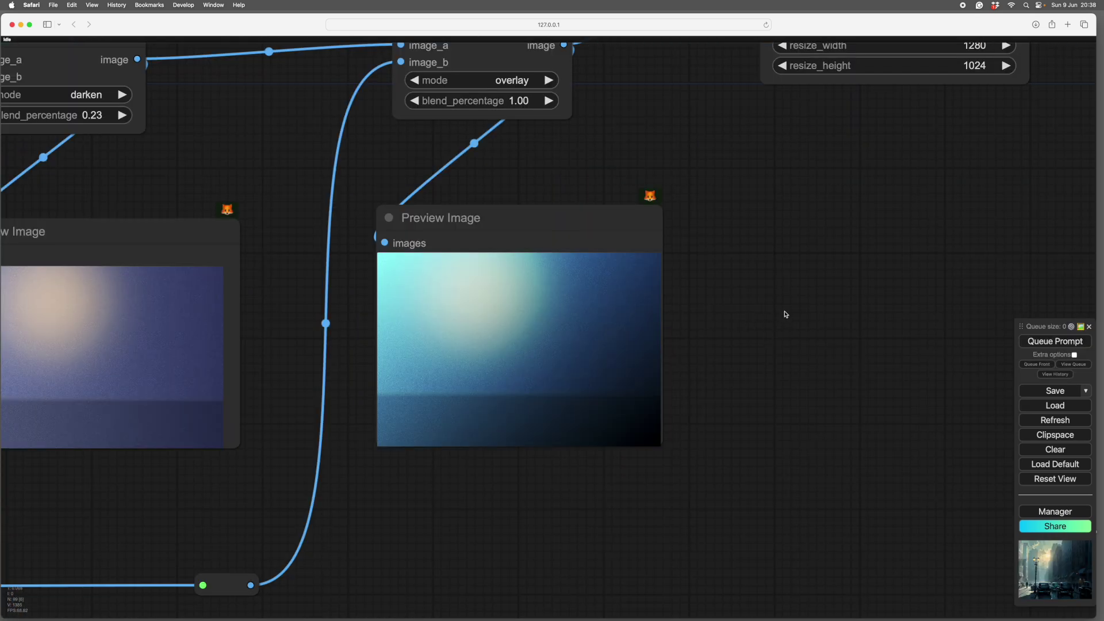
Step: Review the overlay Image Blending Mode node and the Image Resize node that receives the blended light image
{"action": "left_click_drag", "start_coordinate": [786, 314], "coordinate": [744, 276]}
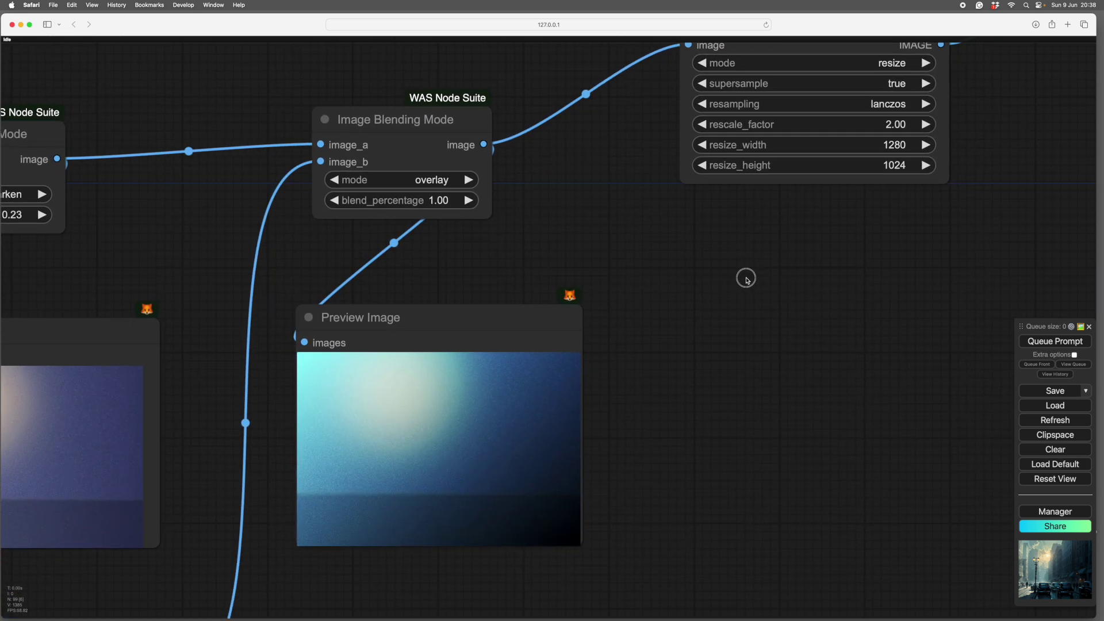
{"action": "scroll", "coordinate": [757, 416], "scroll_direction": "down", "scroll_amount": 5}
{"action": "left_click_drag", "start_coordinate": [757, 424], "coordinate": [733, 448]}
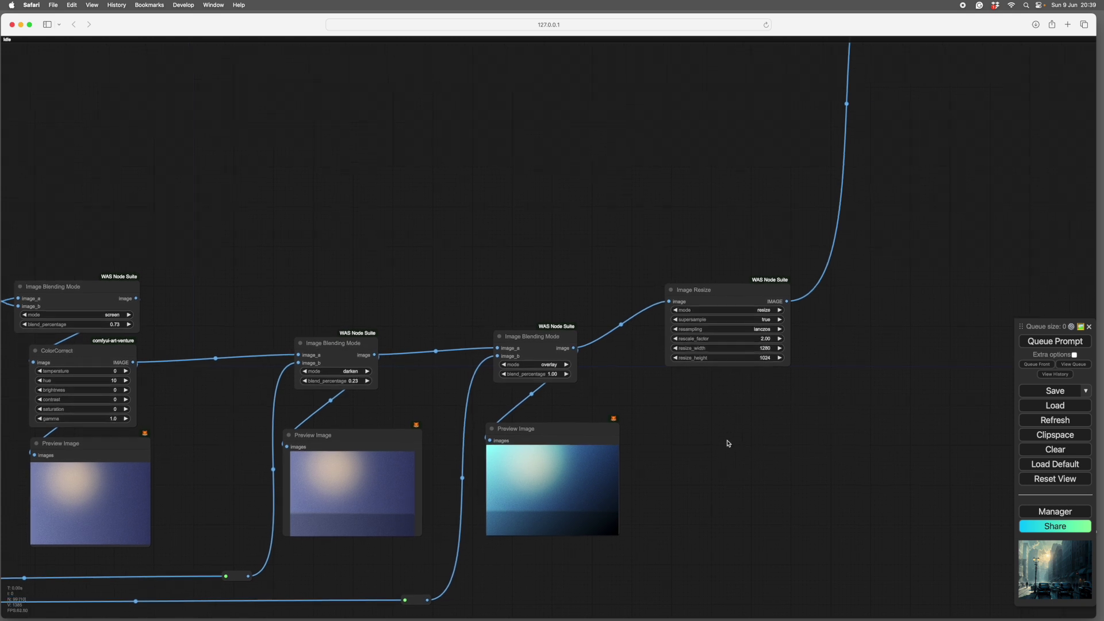
Step: Examine the Depth group's street photo in Load Image, with its Image Resize and MiDaS - Depth Map nodes
{"action": "left_click_drag", "start_coordinate": [495, 222], "coordinate": [568, 503]}
{"action": "scroll", "coordinate": [567, 503], "scroll_direction": "up", "scroll_amount": 4}
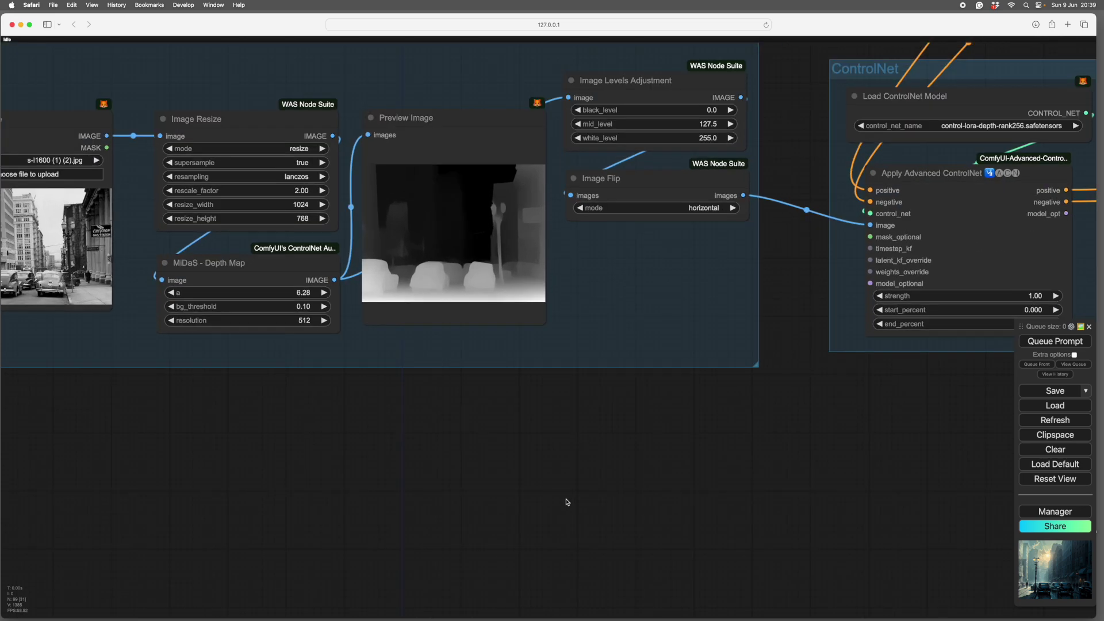
{"action": "left_click_drag", "start_coordinate": [528, 471], "coordinate": [438, 488]}
{"action": "left_click_drag", "start_coordinate": [685, 489], "coordinate": [1071, 552]}
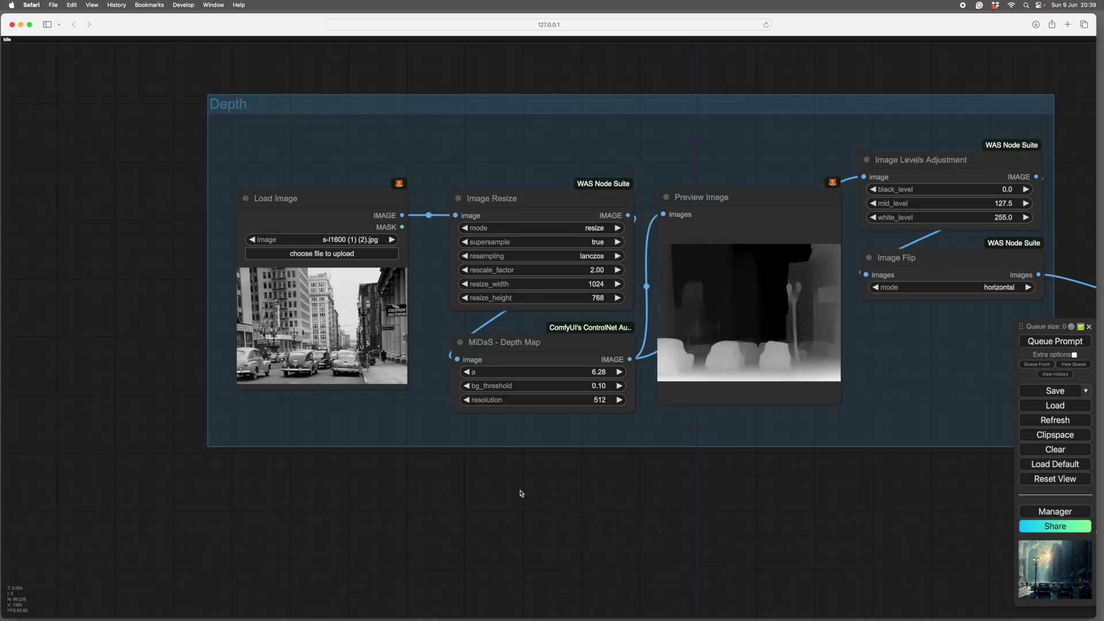
{"action": "left_click_drag", "start_coordinate": [387, 500], "coordinate": [387, 492]}
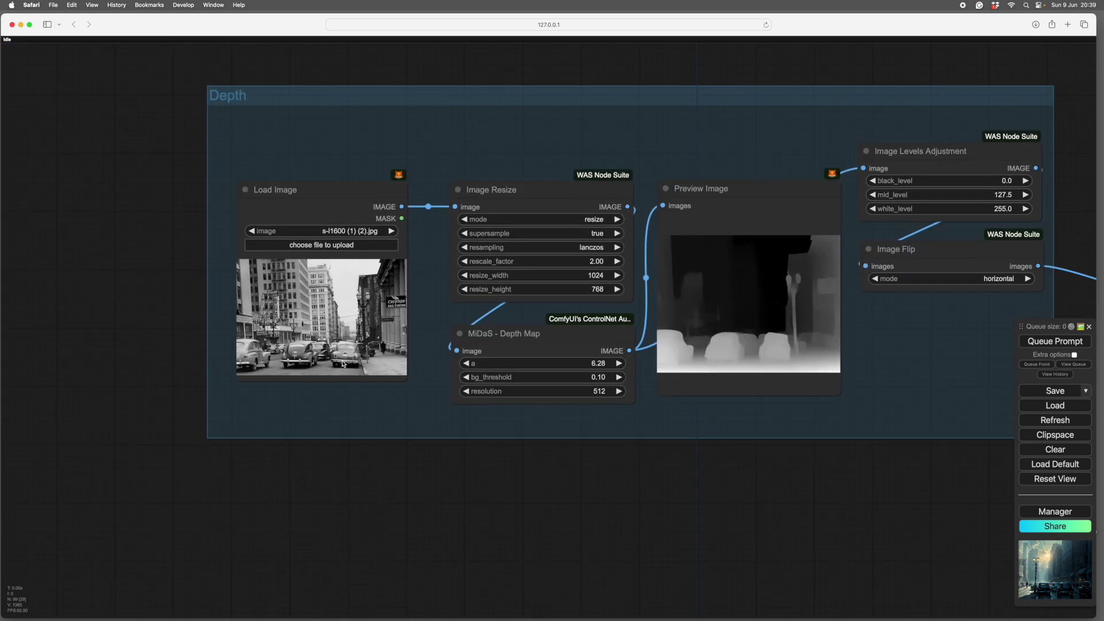
Step: Inspect the depth map preview and the Image Levels Adjustment and Image Flip nodes in the Depth group
{"action": "scroll", "coordinate": [343, 364], "scroll_direction": "up", "scroll_amount": 5}
{"action": "left_click_drag", "start_coordinate": [432, 521], "coordinate": [430, 545]}
{"action": "left_click_drag", "start_coordinate": [616, 544], "coordinate": [389, 528]}
{"action": "left_click_drag", "start_coordinate": [637, 528], "coordinate": [353, 587]}
{"action": "scroll", "coordinate": [514, 376], "scroll_direction": "up", "scroll_amount": 1}
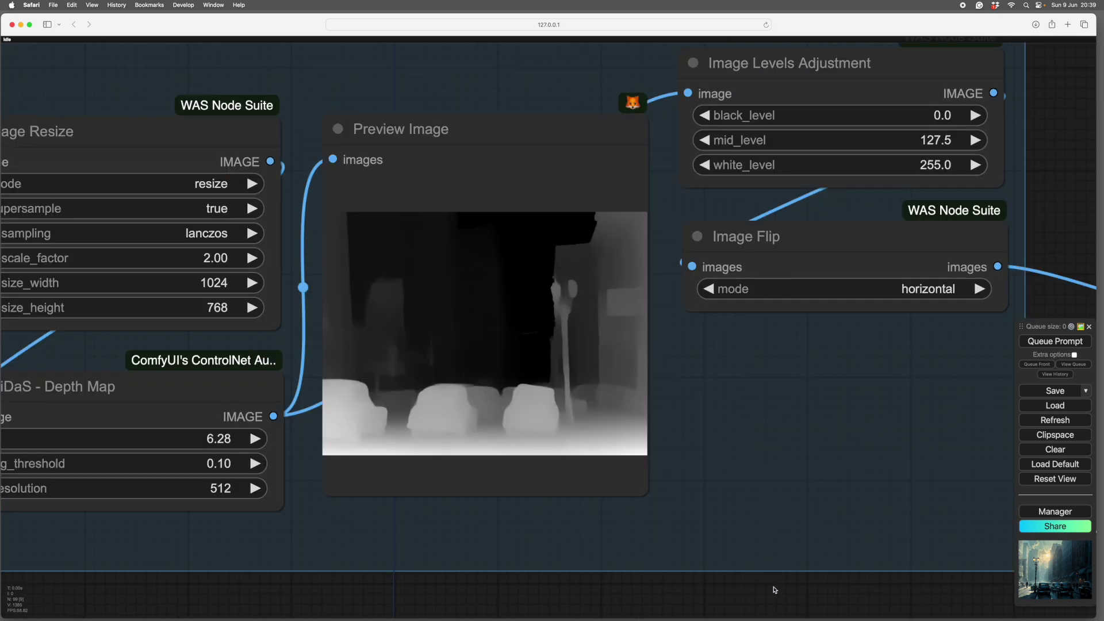
{"action": "left_click_drag", "start_coordinate": [762, 586], "coordinate": [488, 503]}
{"action": "scroll", "coordinate": [834, 552], "scroll_direction": "down", "scroll_amount": 2}
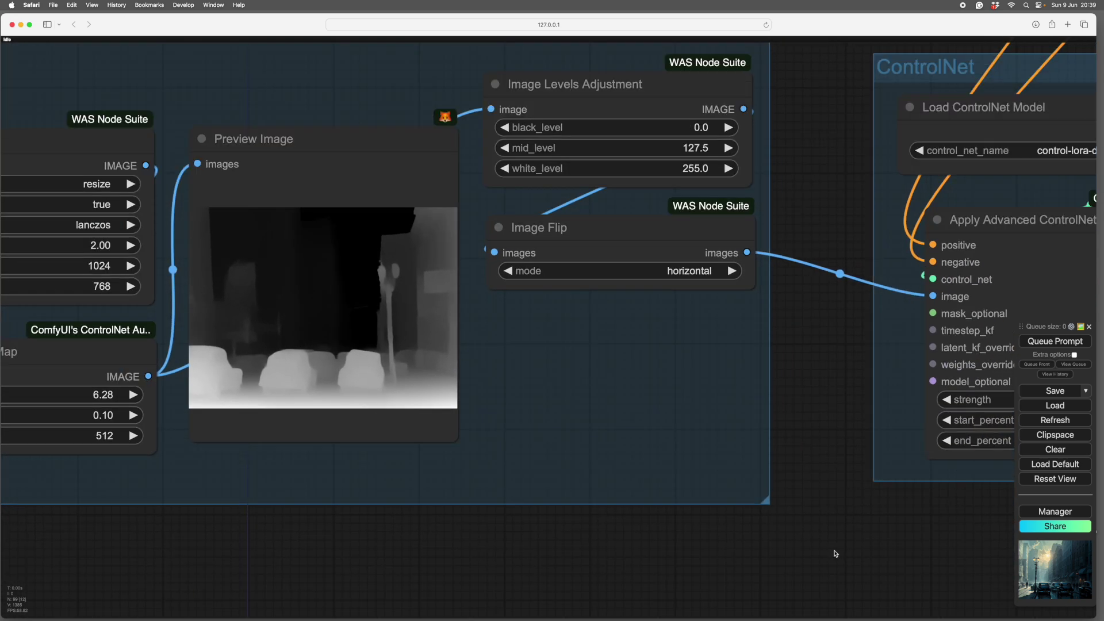
Step: Follow the flipped depth image into the ControlNet group and review its Load ControlNet Model and Apply Advanced ControlNet settings
{"action": "left_click_drag", "start_coordinate": [875, 555], "coordinate": [316, 581]}
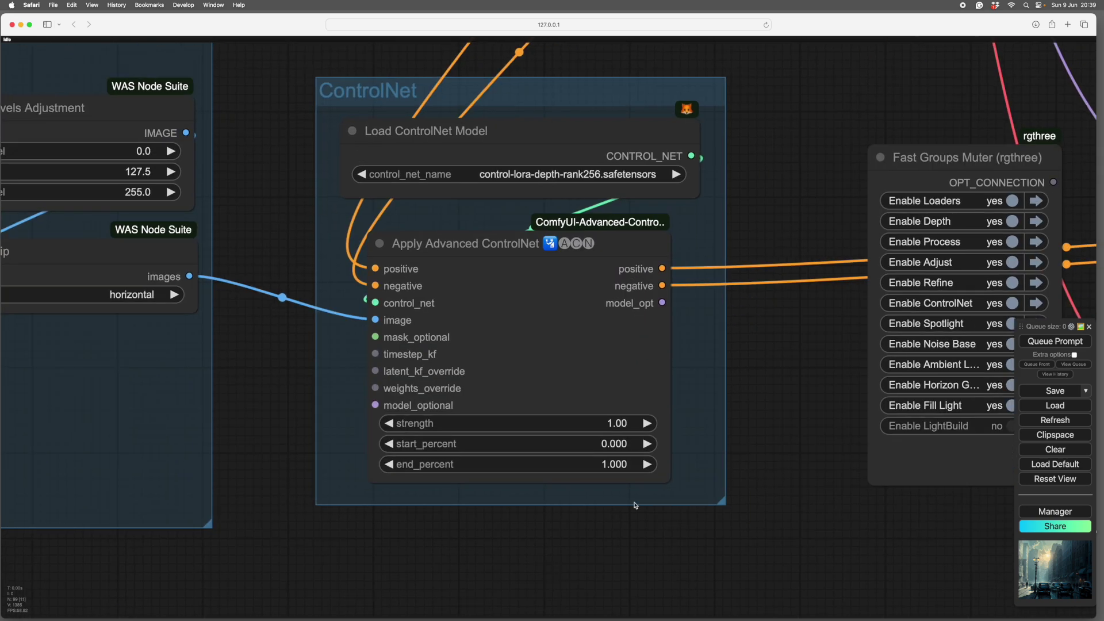
{"action": "scroll", "coordinate": [788, 433], "scroll_direction": "down", "scroll_amount": 3}
{"action": "scroll", "coordinate": [670, 431], "scroll_direction": "right", "scroll_amount": 6}
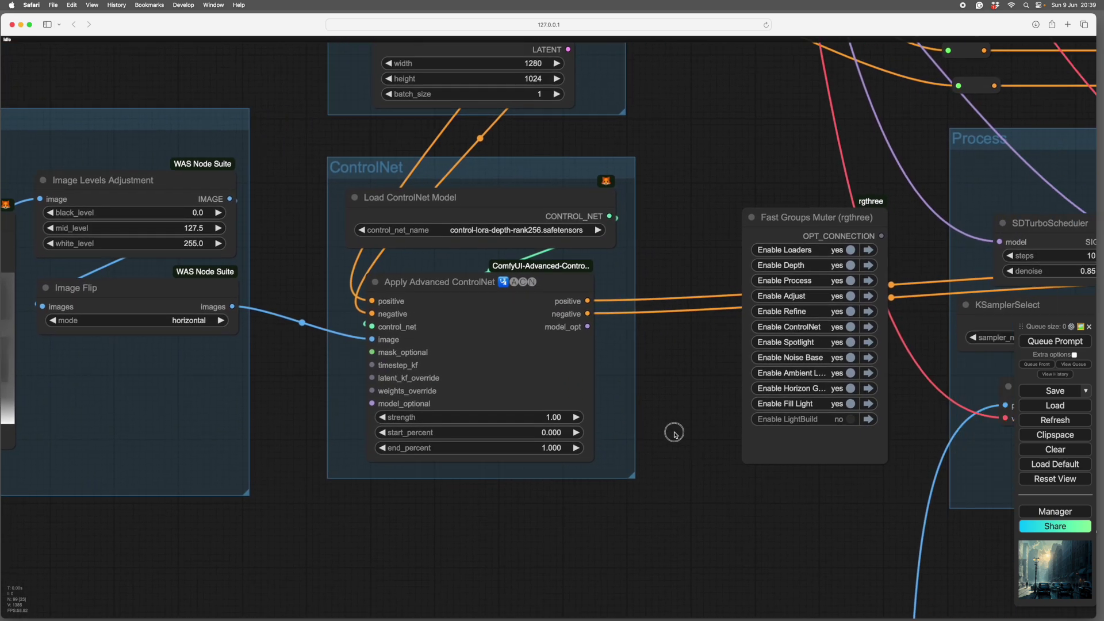
Step: Examine the Process group's sampling nodes and preview image, and the ColorCorrect settings in the neighbouring Adjust group
{"action": "scroll", "coordinate": [595, 515], "scroll_direction": "right", "scroll_amount": 10}
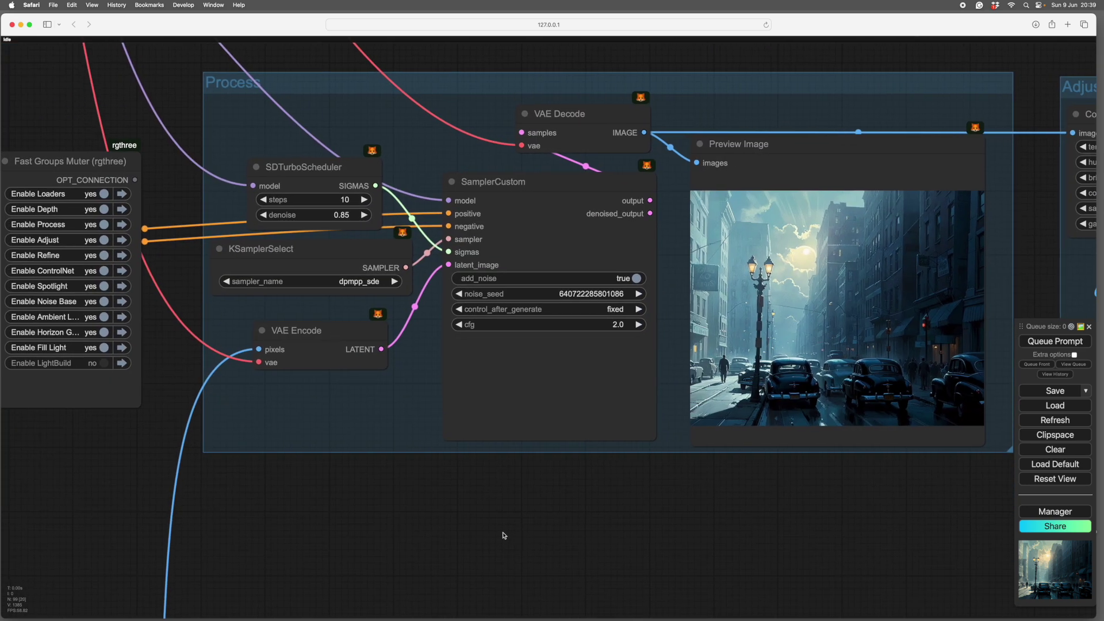
{"action": "scroll", "coordinate": [506, 535], "scroll_direction": "down", "scroll_amount": 2}
{"action": "scroll", "coordinate": [506, 534], "scroll_direction": "right", "scroll_amount": 2}
{"action": "scroll", "coordinate": [407, 525], "scroll_direction": "right", "scroll_amount": 2}
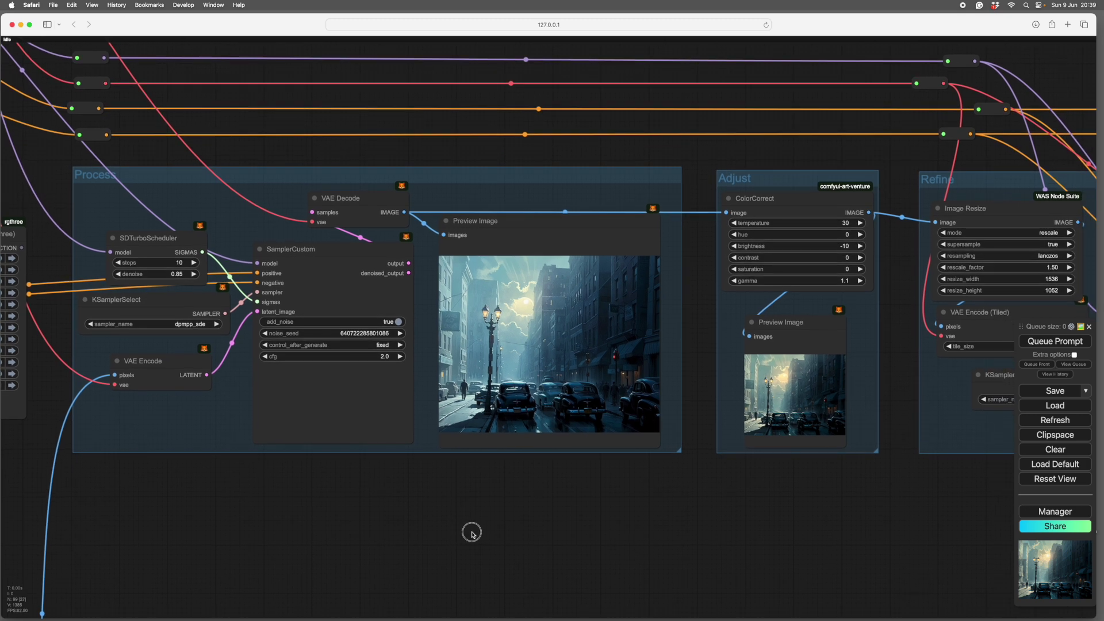
{"action": "scroll", "coordinate": [468, 529], "scroll_direction": "left", "scroll_amount": 1}
{"action": "scroll", "coordinate": [587, 530], "scroll_direction": "up", "scroll_amount": 1}
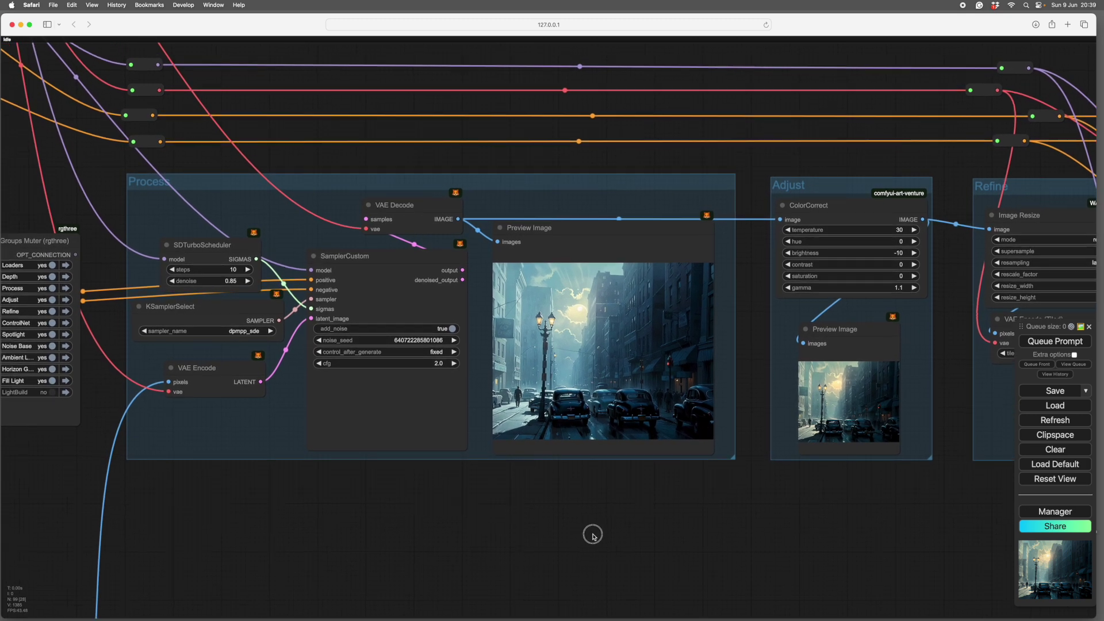
Step: Inspect the Refine group's final street preview up close, together with its SamplerCustom and VAE Decode (Tiled) nodes
{"action": "left_click_drag", "start_coordinate": [590, 526], "coordinate": [291, 532]}
{"action": "scroll", "coordinate": [587, 556], "scroll_direction": "up", "scroll_amount": 7}
{"action": "left_click_drag", "start_coordinate": [688, 550], "coordinate": [360, 548]}
{"action": "scroll", "coordinate": [549, 552], "scroll_direction": "right", "scroll_amount": 2}
{"action": "scroll", "coordinate": [579, 562], "scroll_direction": "up", "scroll_amount": 3}
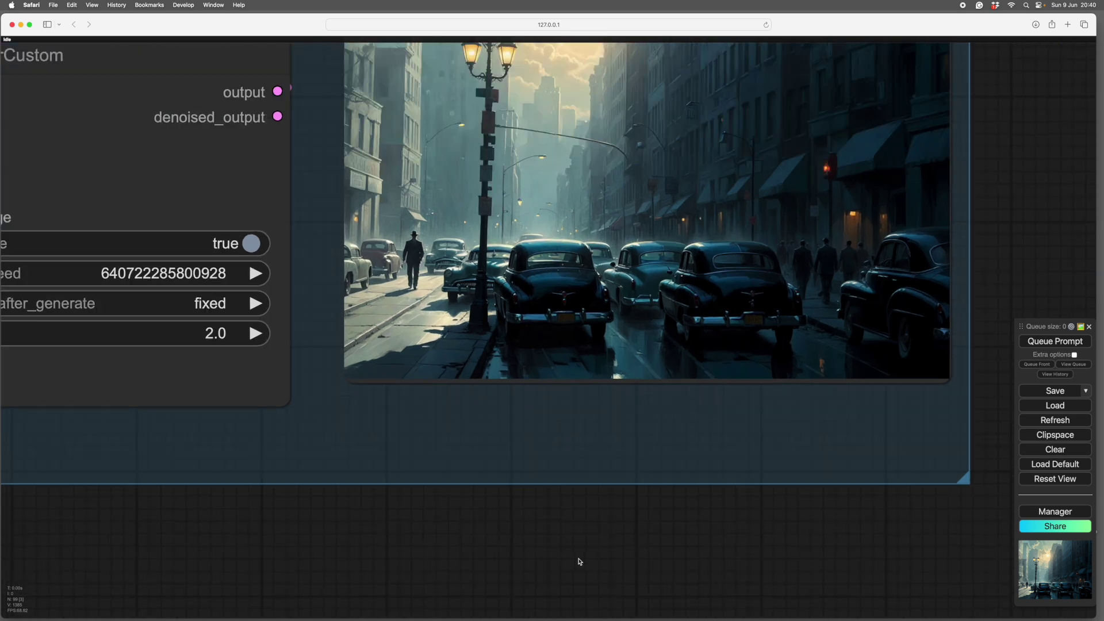
{"action": "scroll", "coordinate": [579, 592], "scroll_direction": "up", "scroll_amount": 1}
{"action": "left_click_drag", "start_coordinate": [1001, 228], "coordinate": [896, 360]}
{"action": "scroll", "coordinate": [979, 309], "scroll_direction": "down", "scroll_amount": 2}
{"action": "scroll", "coordinate": [899, 321], "scroll_direction": "down", "scroll_amount": 3}
{"action": "scroll", "coordinate": [901, 324], "scroll_direction": "down", "scroll_amount": 1}
{"action": "scroll", "coordinate": [802, 375], "scroll_direction": "up", "scroll_amount": 3}
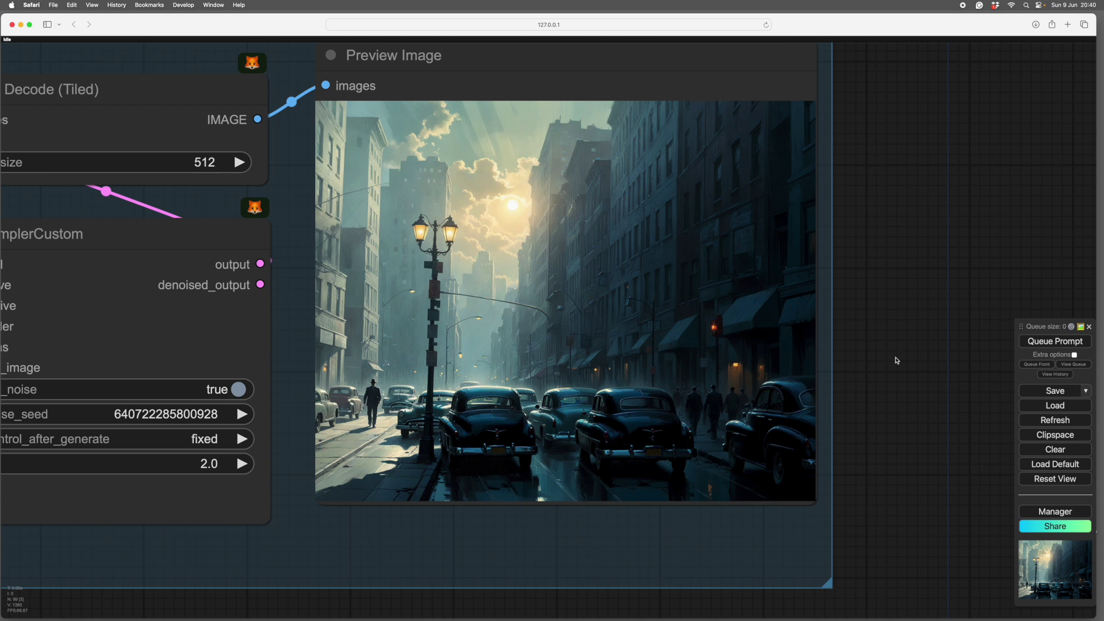
{"action": "scroll", "coordinate": [896, 361], "scroll_direction": "down", "scroll_amount": 5}
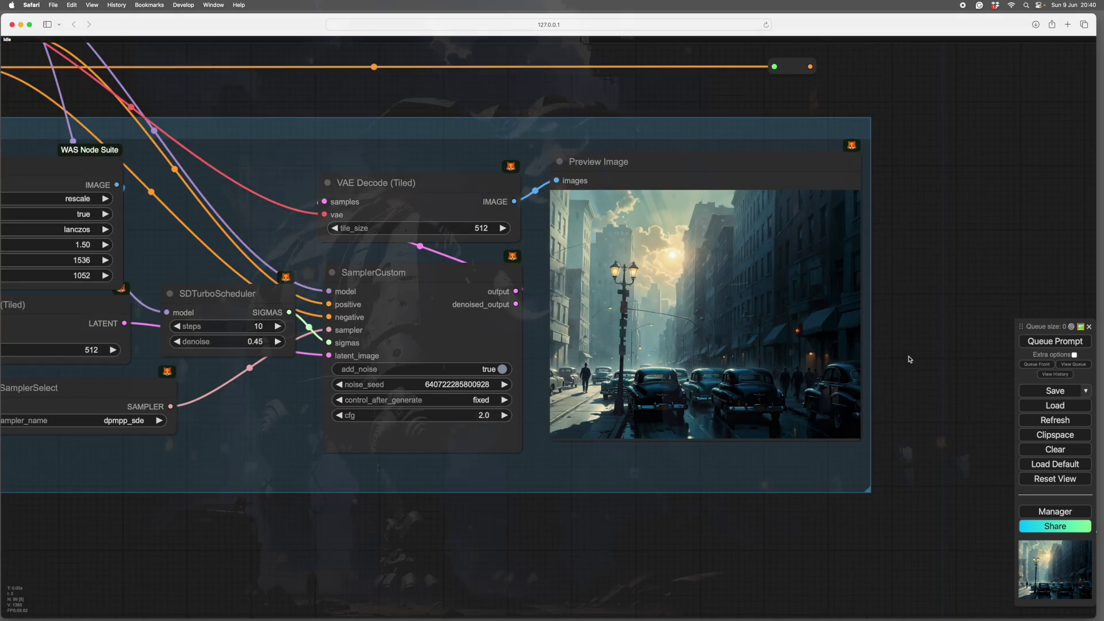